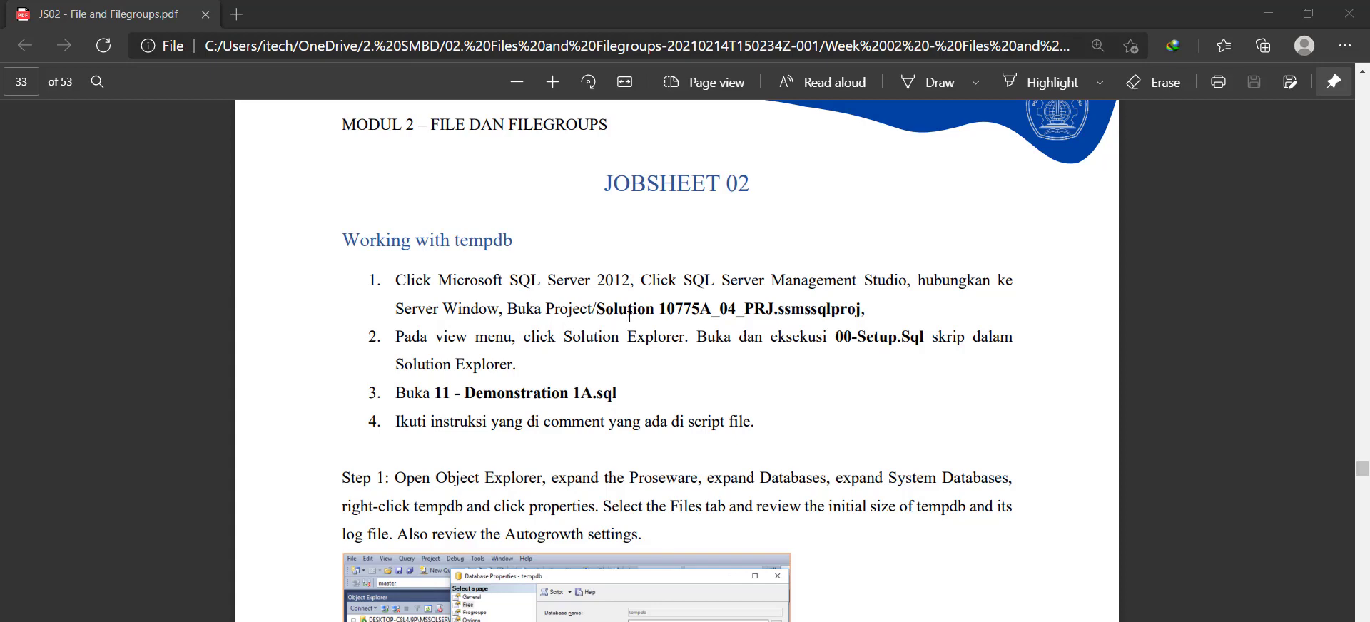
# - Read the tempdb instructions in Jobsheet 02 and highlight the Proseware instance name in Step 1
pyautogui.scroll(-3, 639, 329)
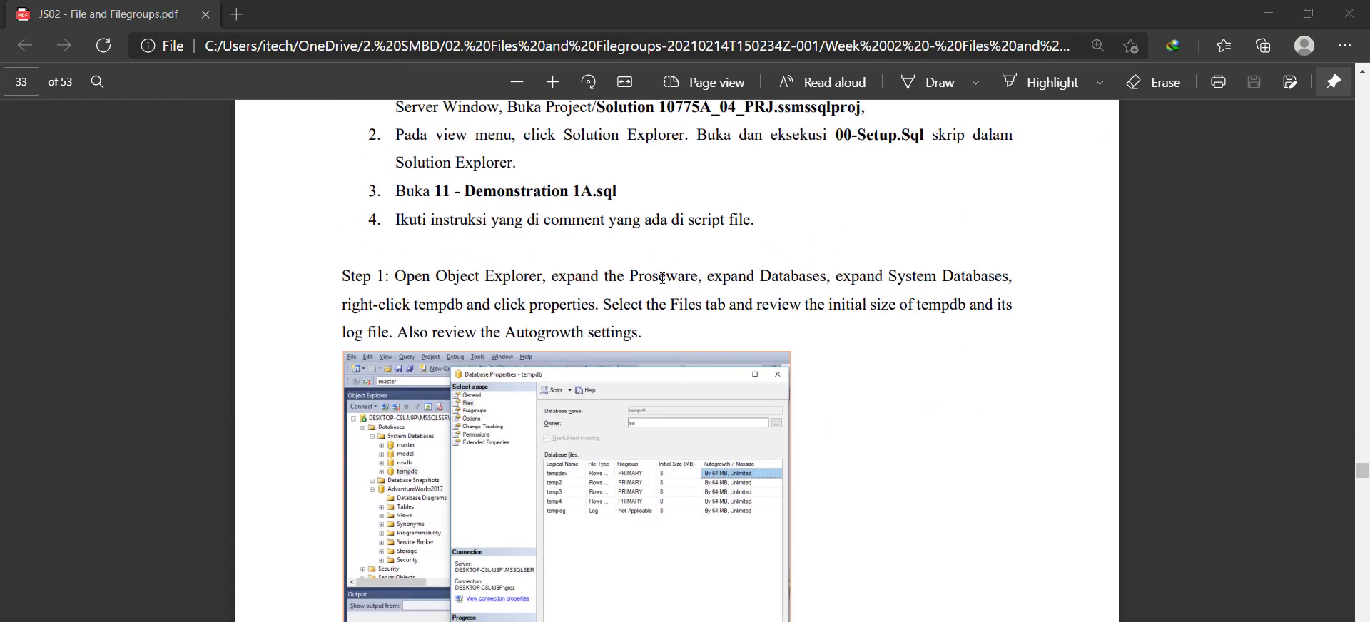
pyautogui.doubleClick(662, 276)
pyautogui.scroll(-3, 739, 320)
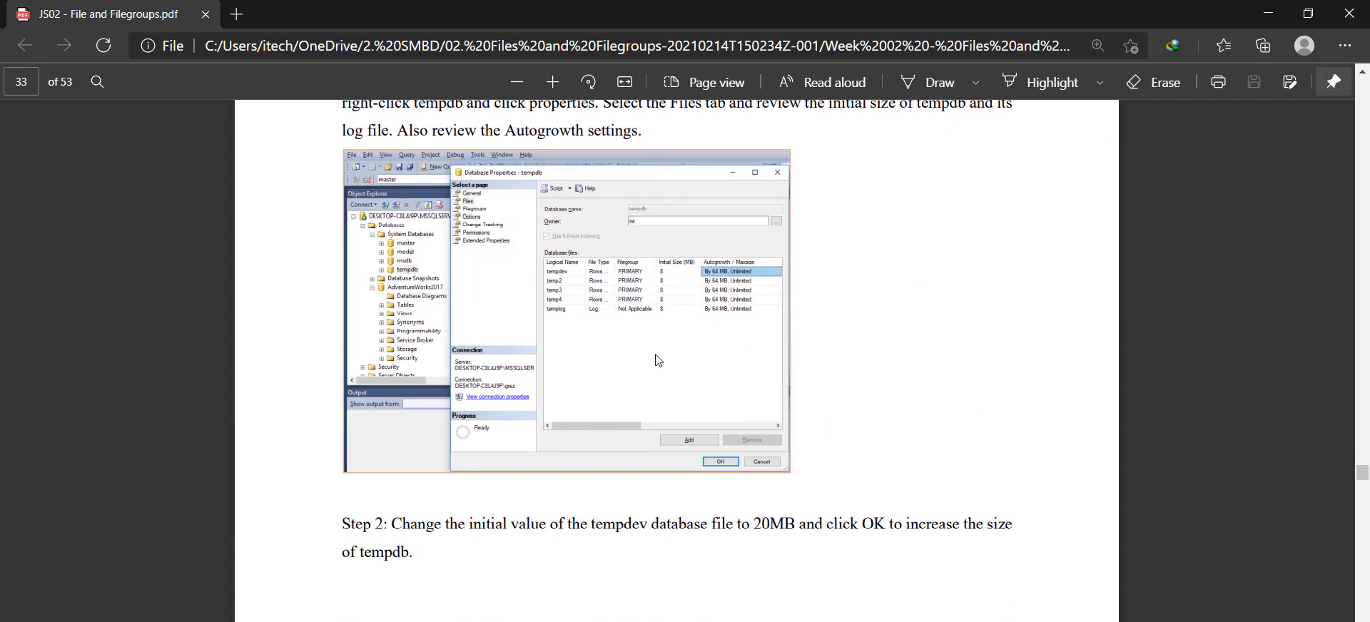
pyautogui.scroll(3, 655, 355)
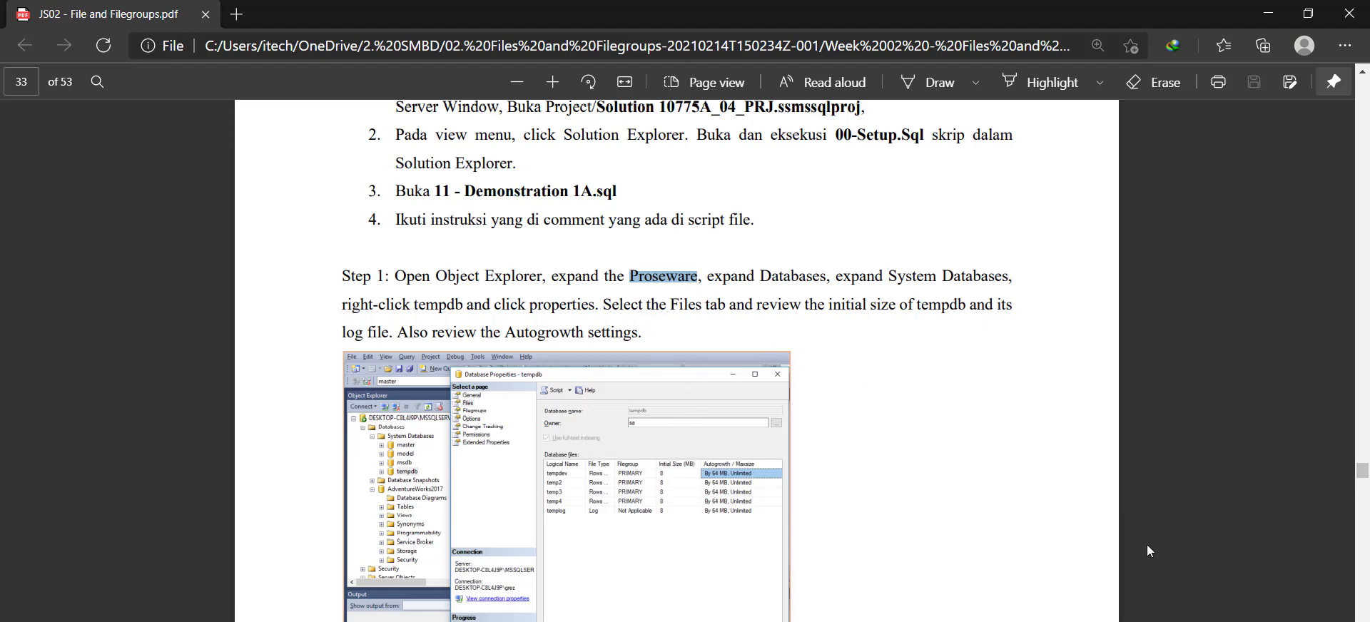
# - Switch to File Explorer and show the full path of the SQL Server 2017 Developer_ENU setup folder
pyautogui.hotkey('alt', 'Tab')
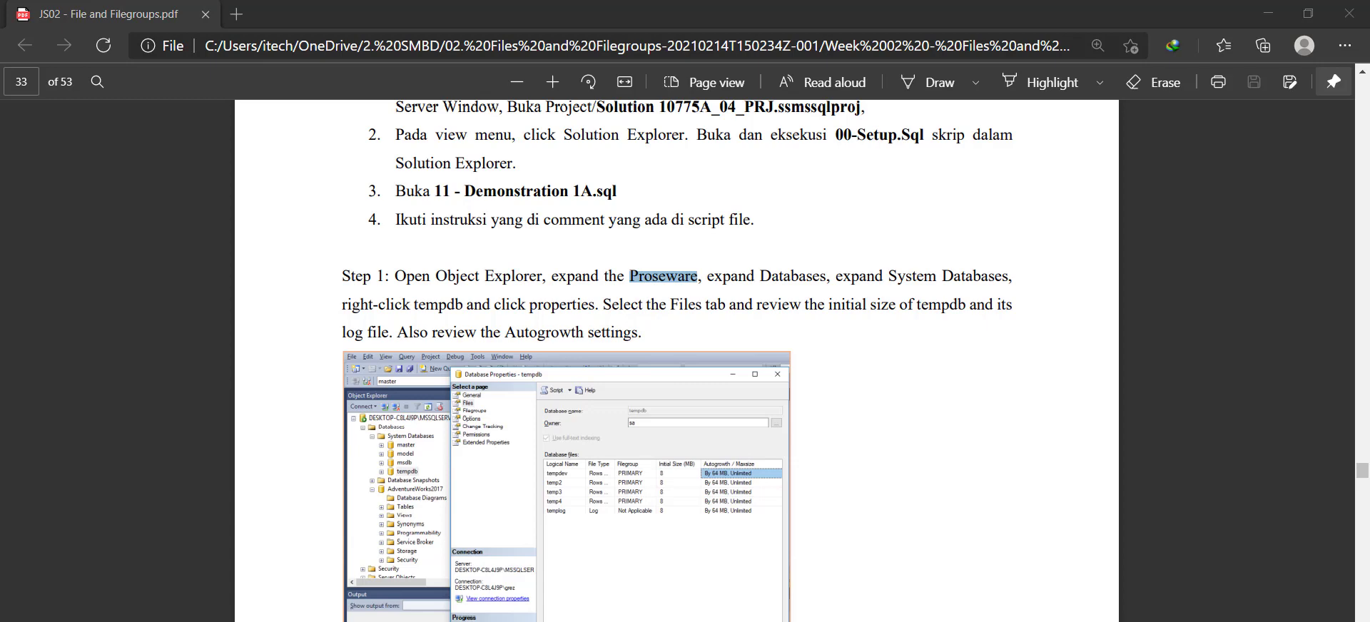
pyautogui.click(596, 617)
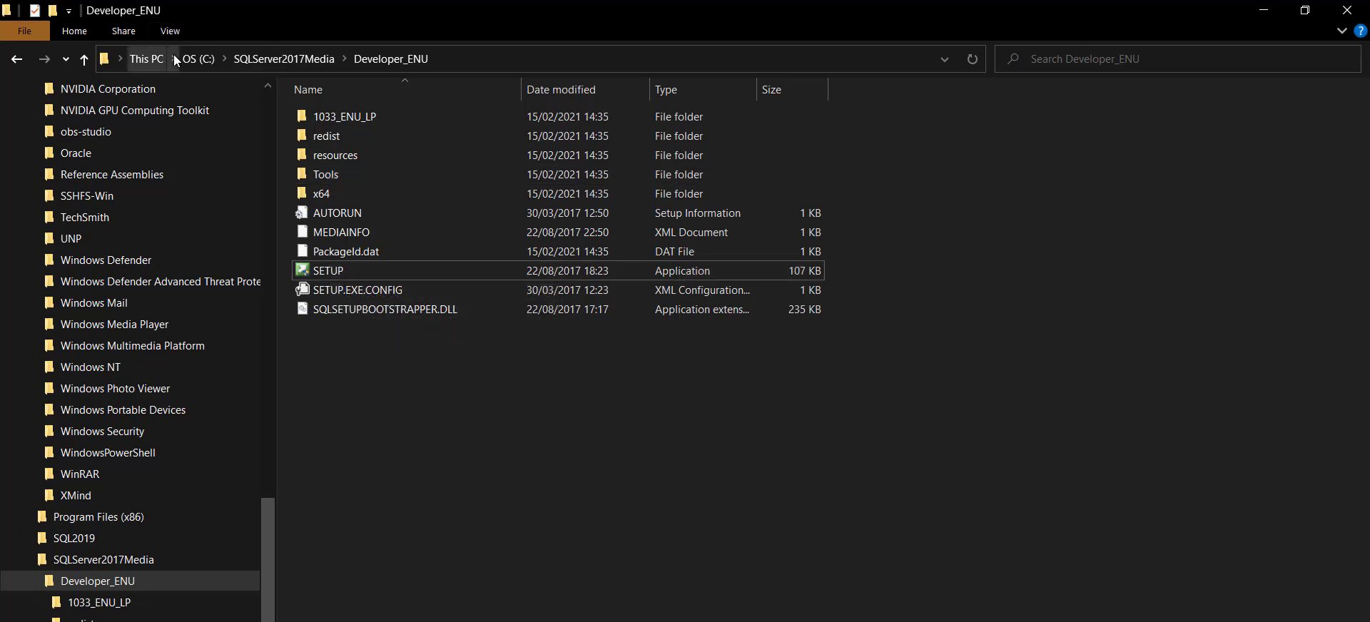
pyautogui.click(491, 56)
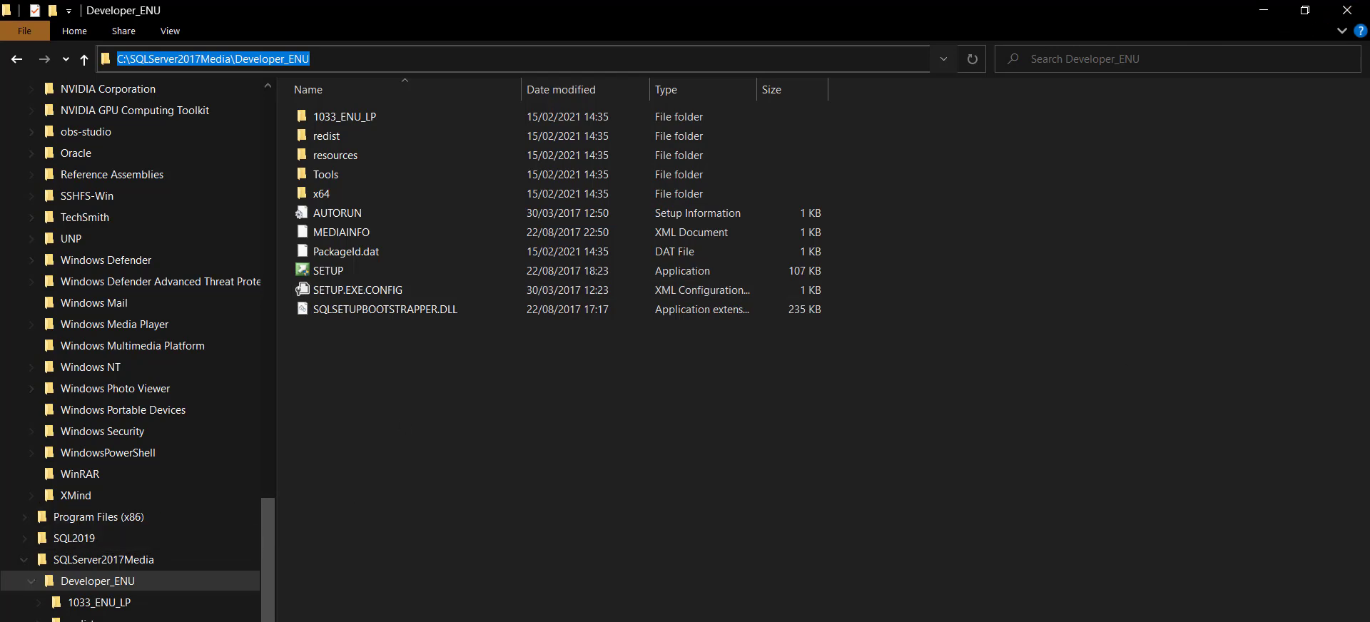
# - Launch the SQL Server setup from its desktop shortcut and start a new stand-alone SQL Server installation
pyautogui.press('super+d')
pyautogui.doubleClick(20, 384)
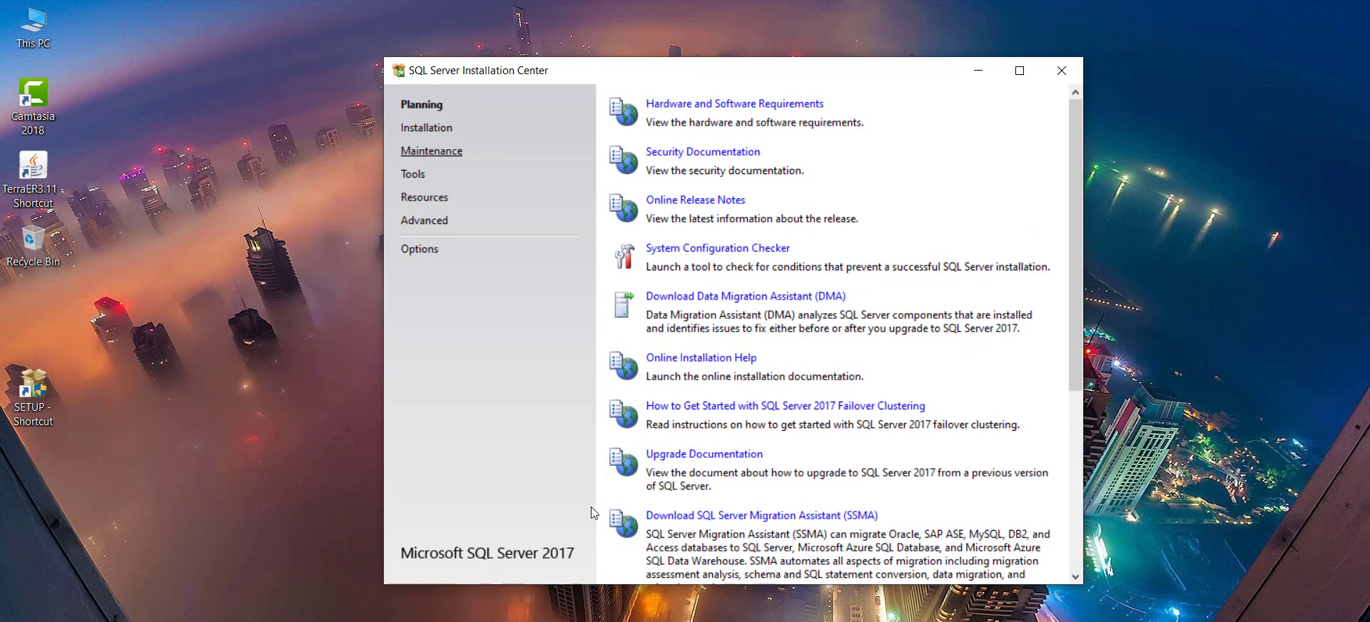
pyautogui.click(427, 128)
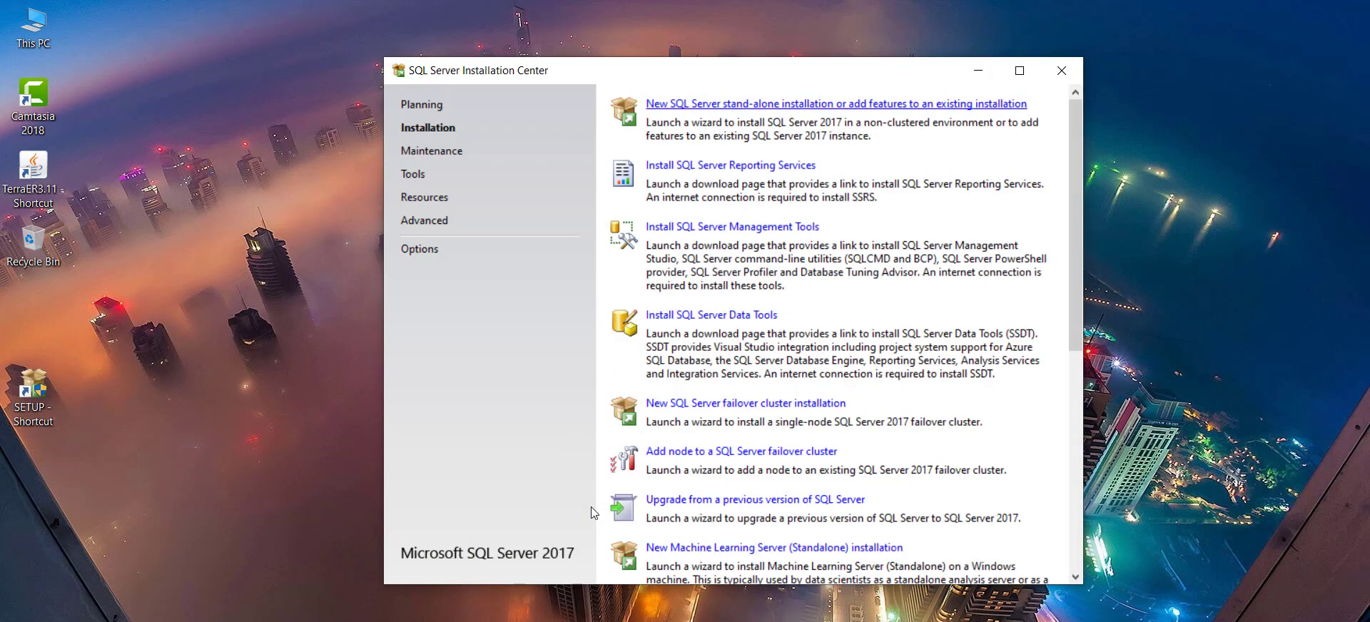
pyautogui.click(835, 104)
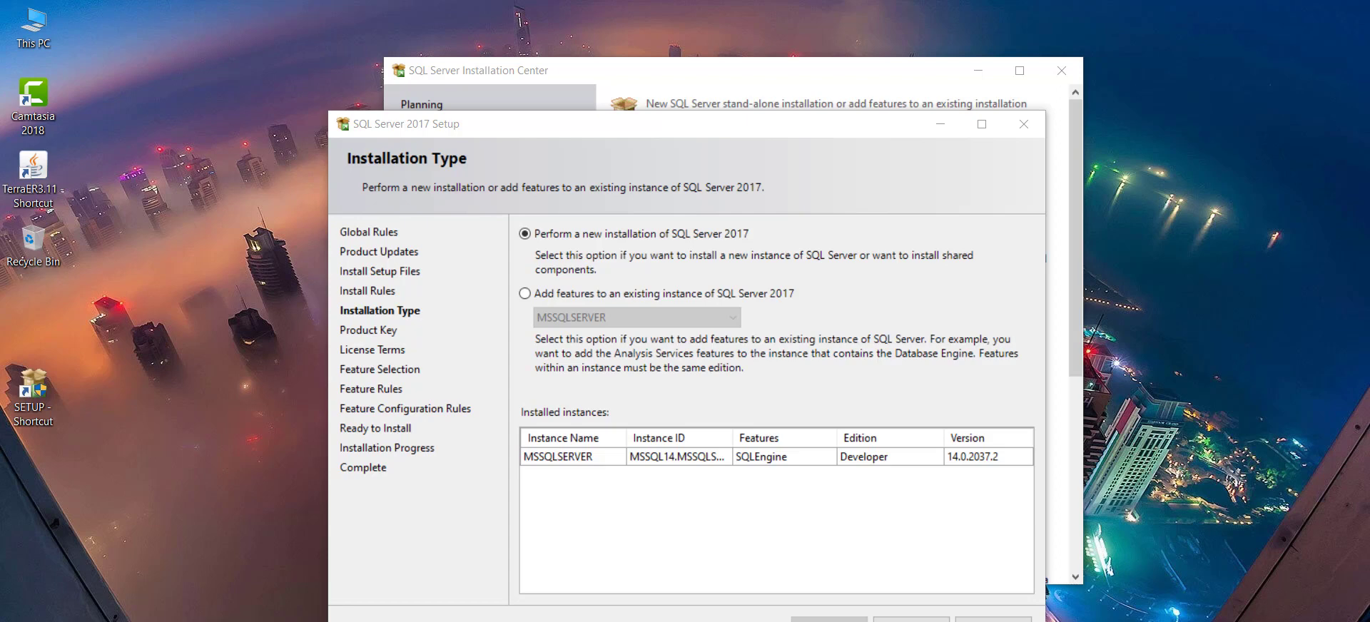
# - Continue with a new installation of SQL Server 2017, keep the free Developer edition and accept the license terms
pyautogui.click(911, 620)
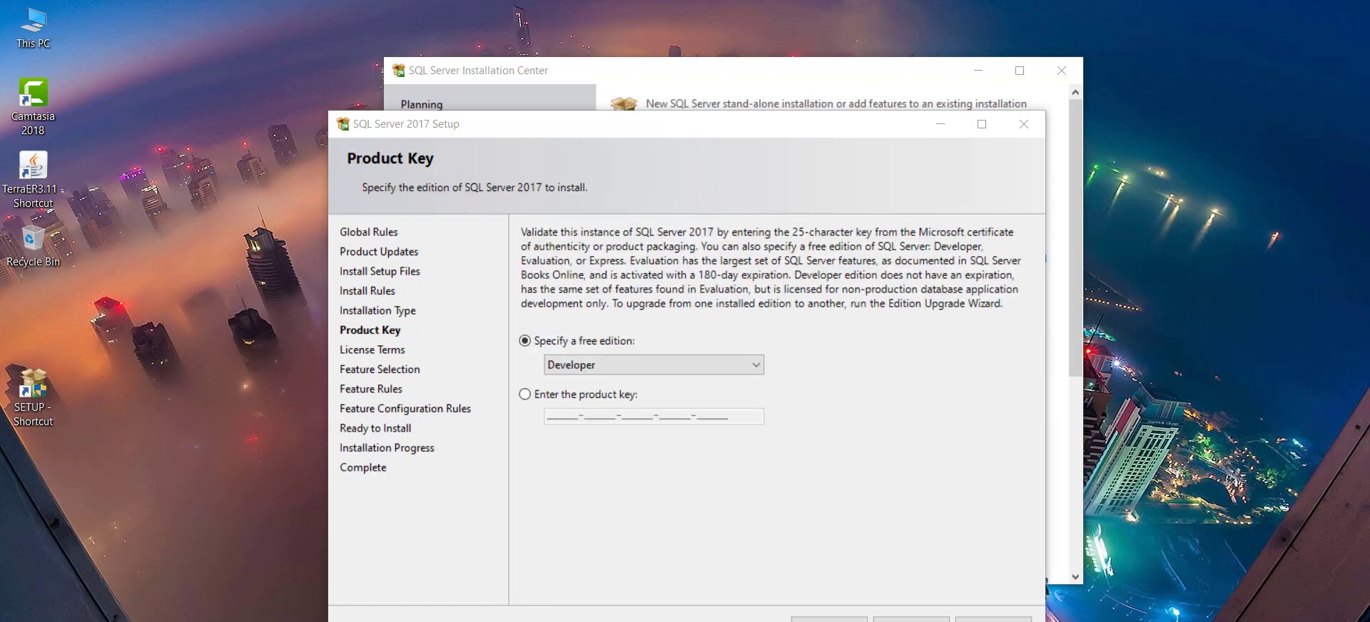
pyautogui.click(589, 367)
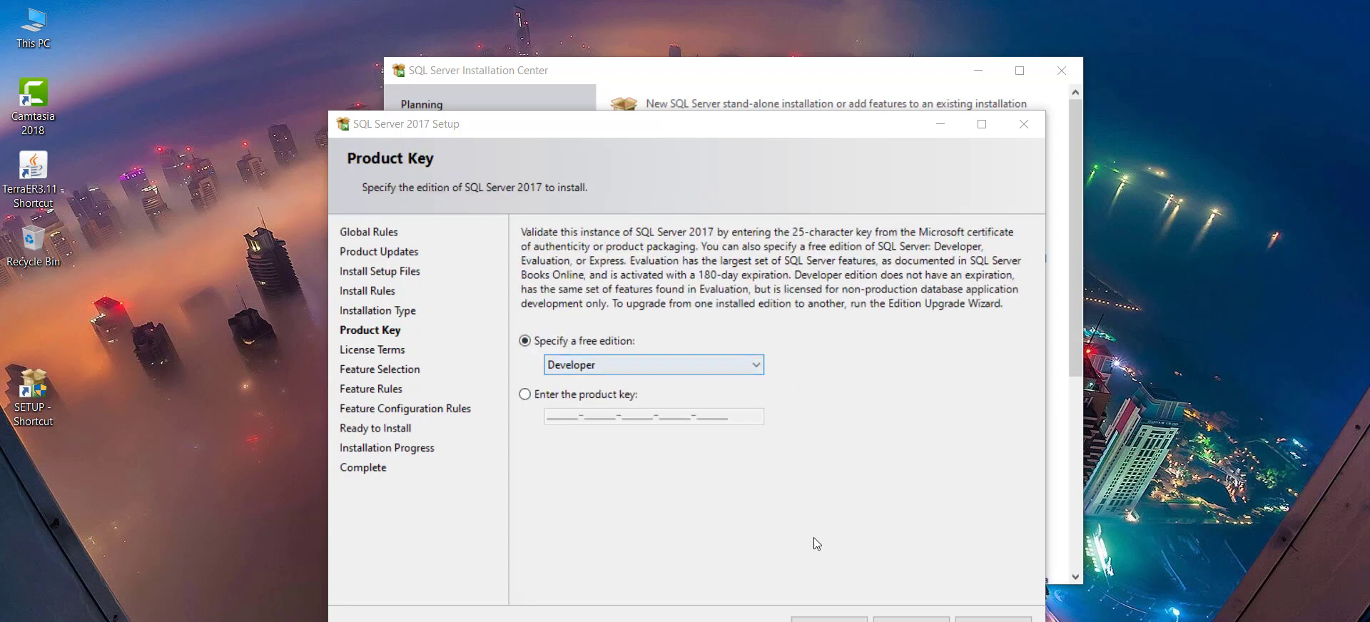
pyautogui.click(911, 620)
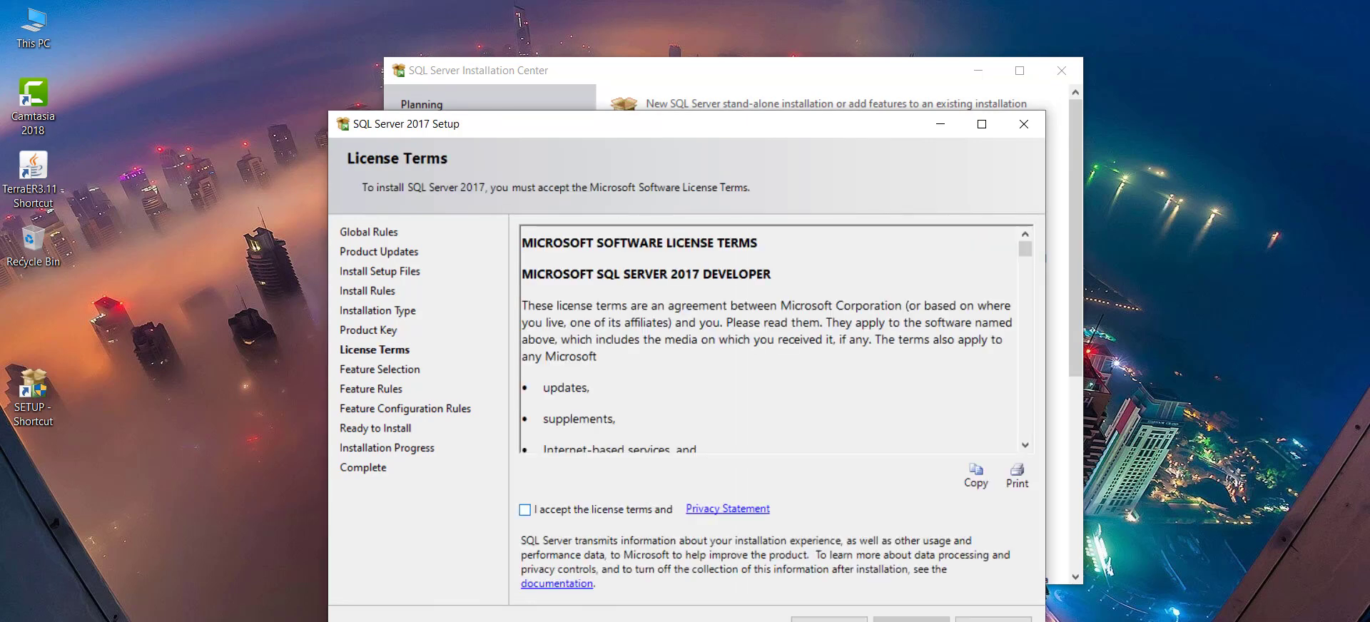
pyautogui.click(524, 510)
pyautogui.click(911, 619)
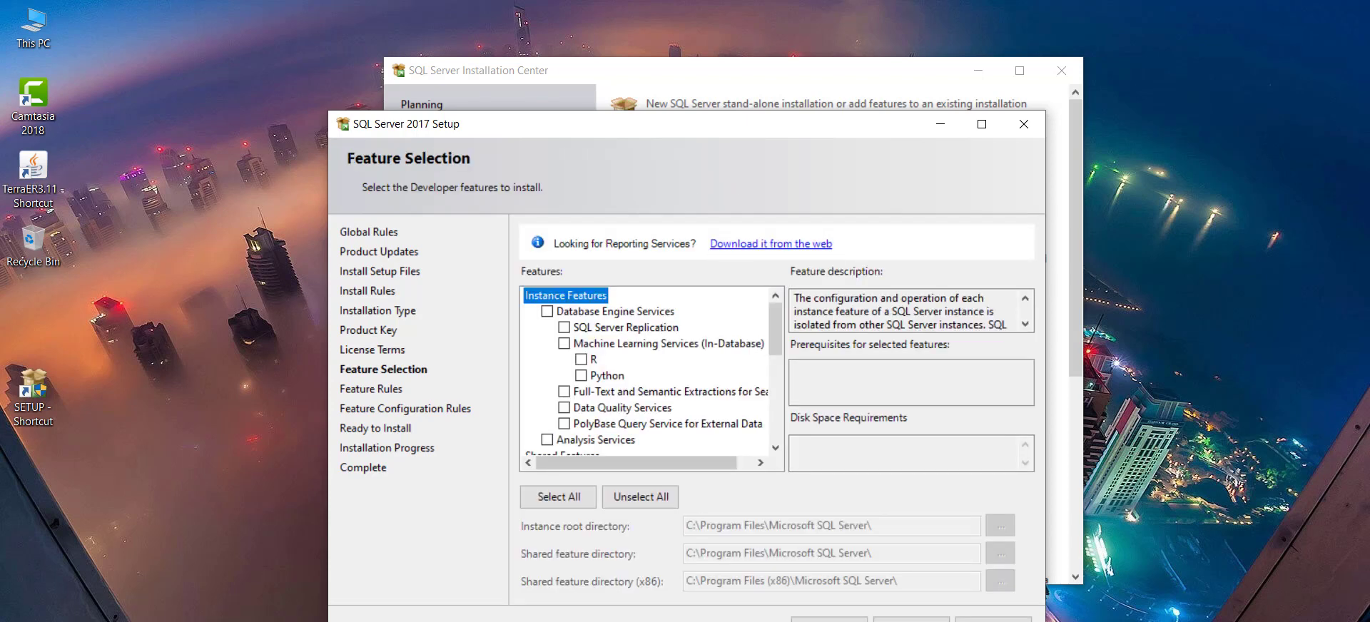
# - Select Database Engine Services and set the instance root directory to the Proseware folder inside OneDrive's 0. SQL SERVER folder
pyautogui.click(626, 328)
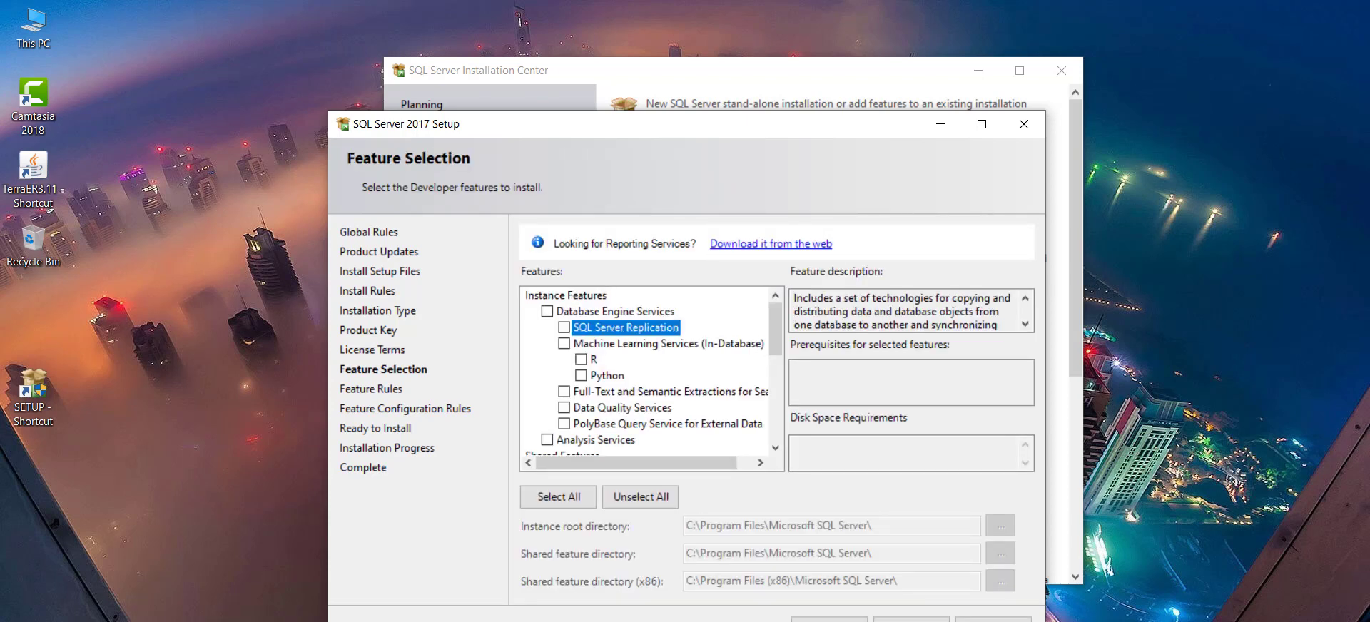
pyautogui.click(547, 312)
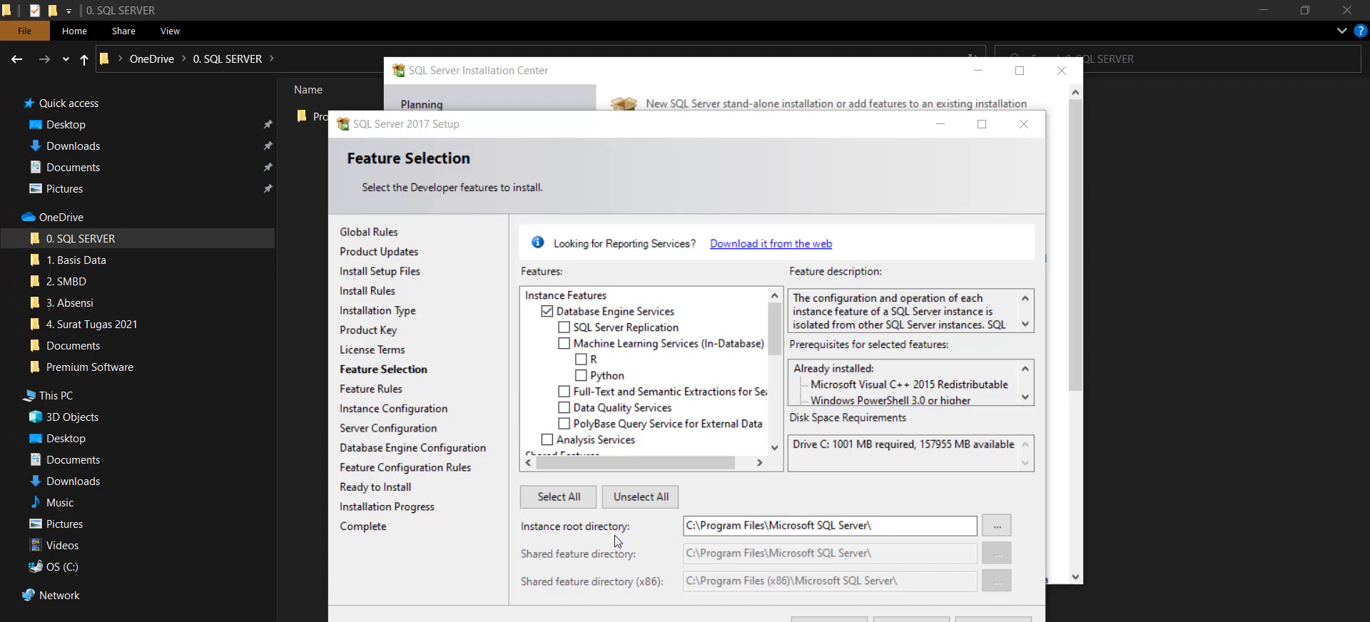
pyautogui.click(995, 530)
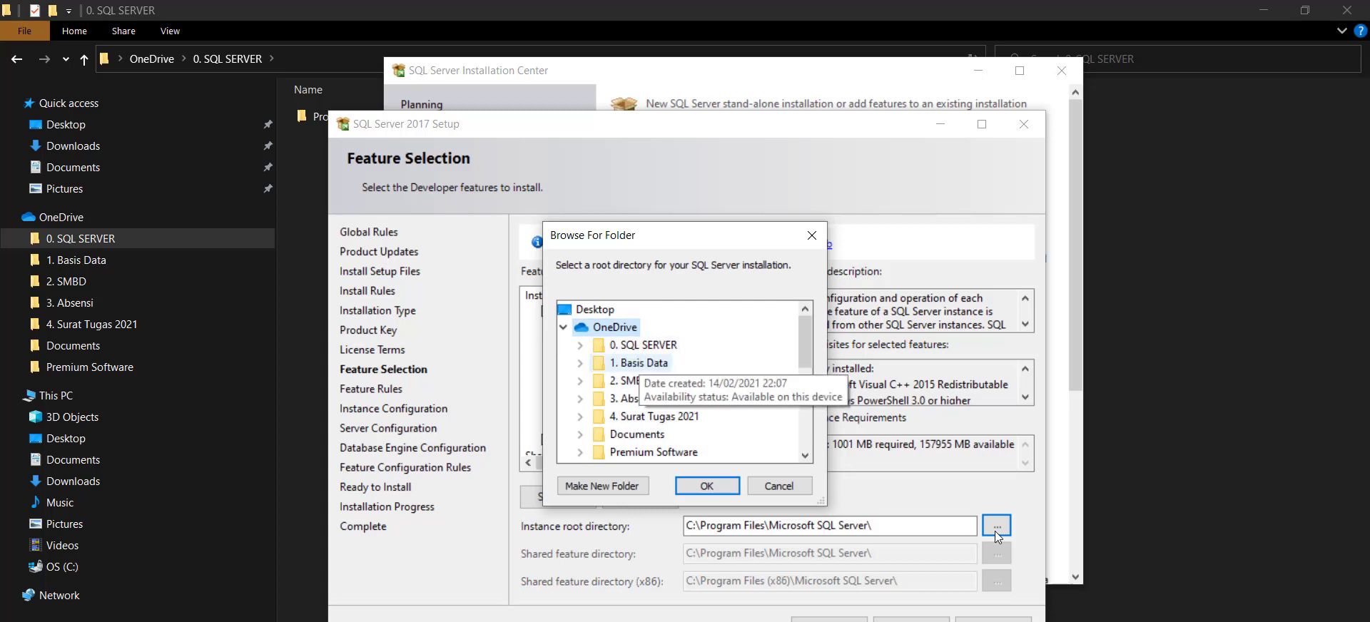
pyautogui.scroll(-1, 653, 434)
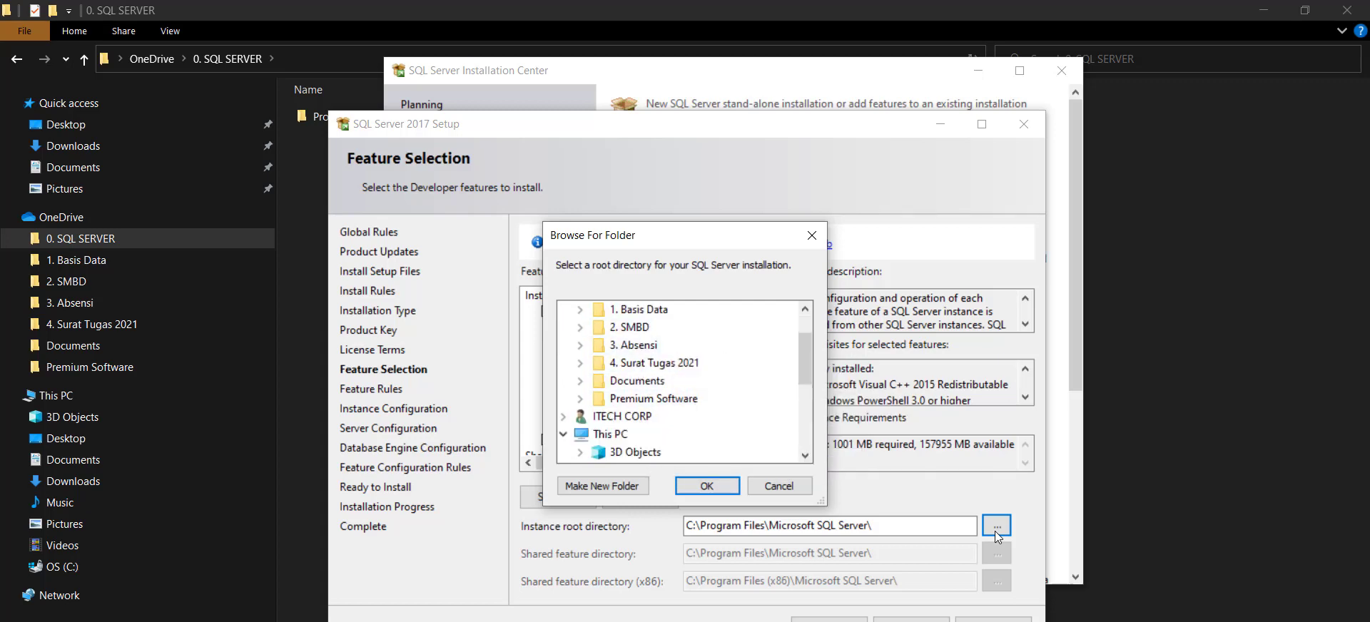
pyautogui.scroll(1, 642, 364)
pyautogui.click(658, 345)
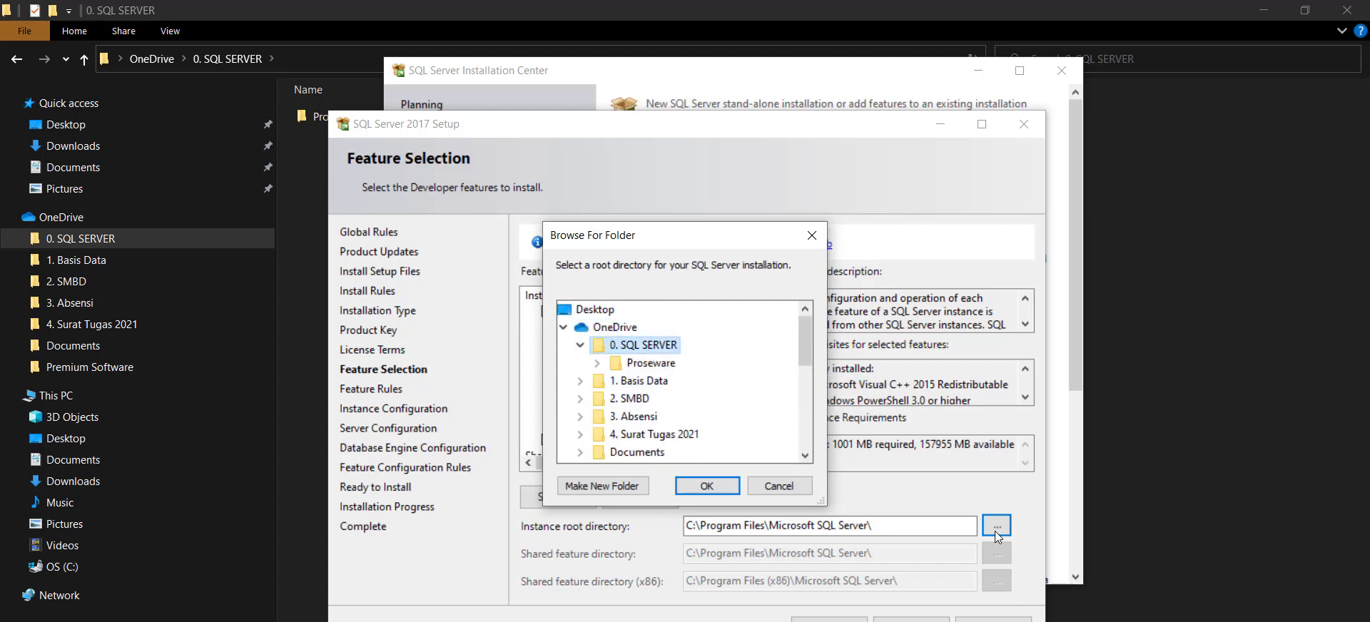
pyautogui.click(661, 363)
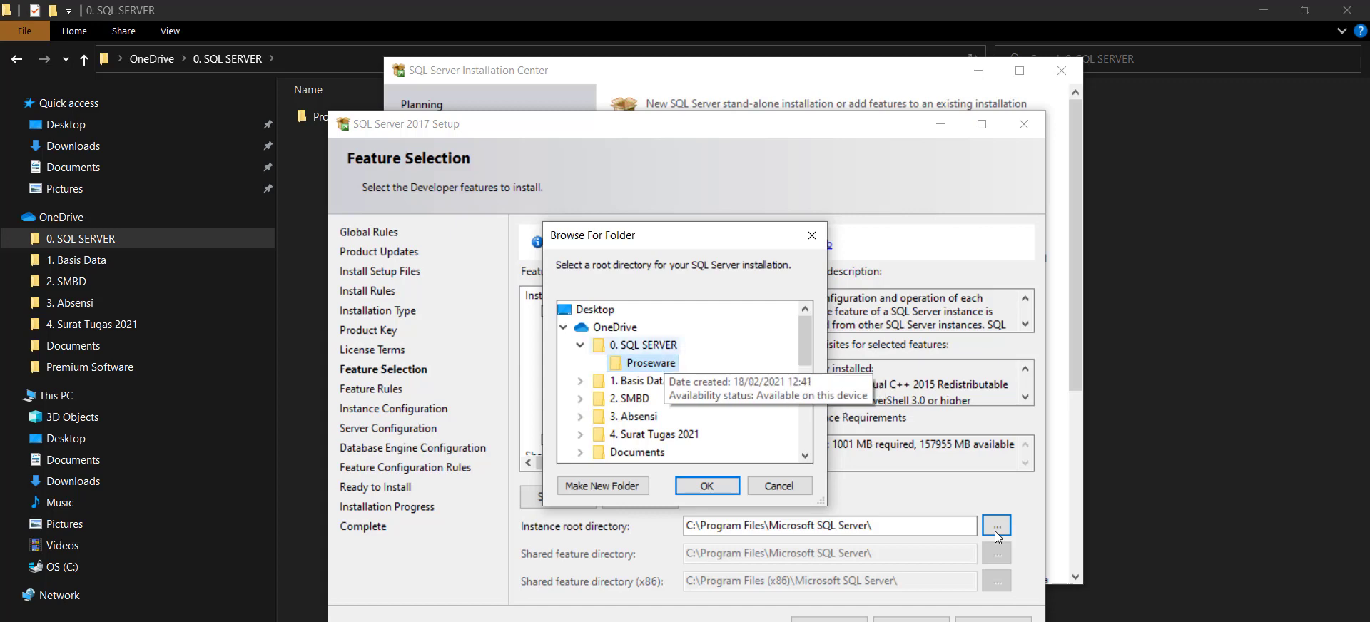
pyautogui.click(706, 485)
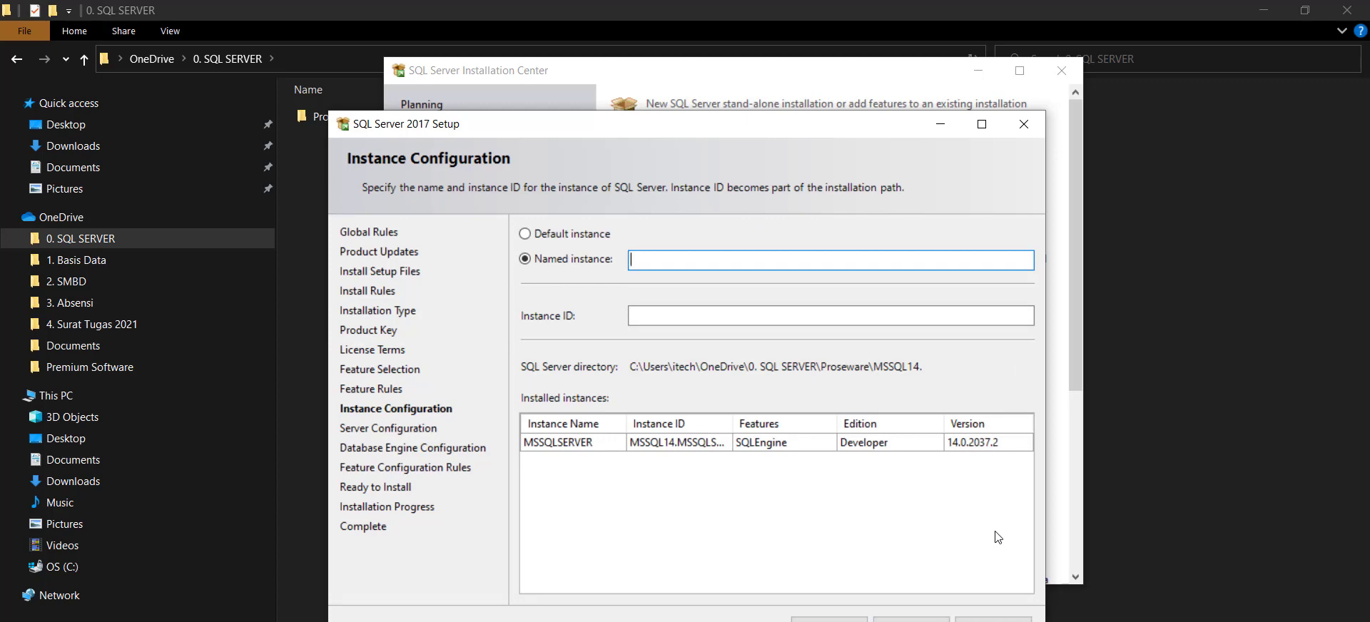
# - Name the new instance Proseware with instance ID PROSEWARE, and accept the default service accounts
pyautogui.write('Proseware')
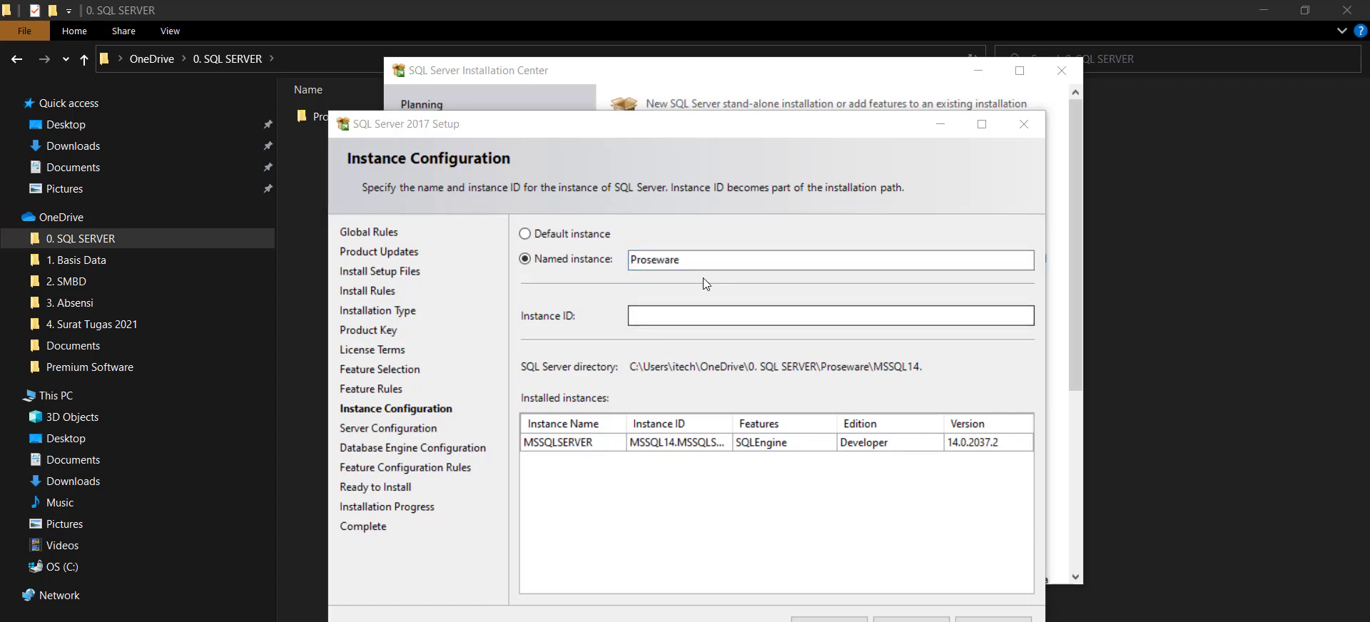
pyautogui.click(703, 262)
pyautogui.press('Tab')
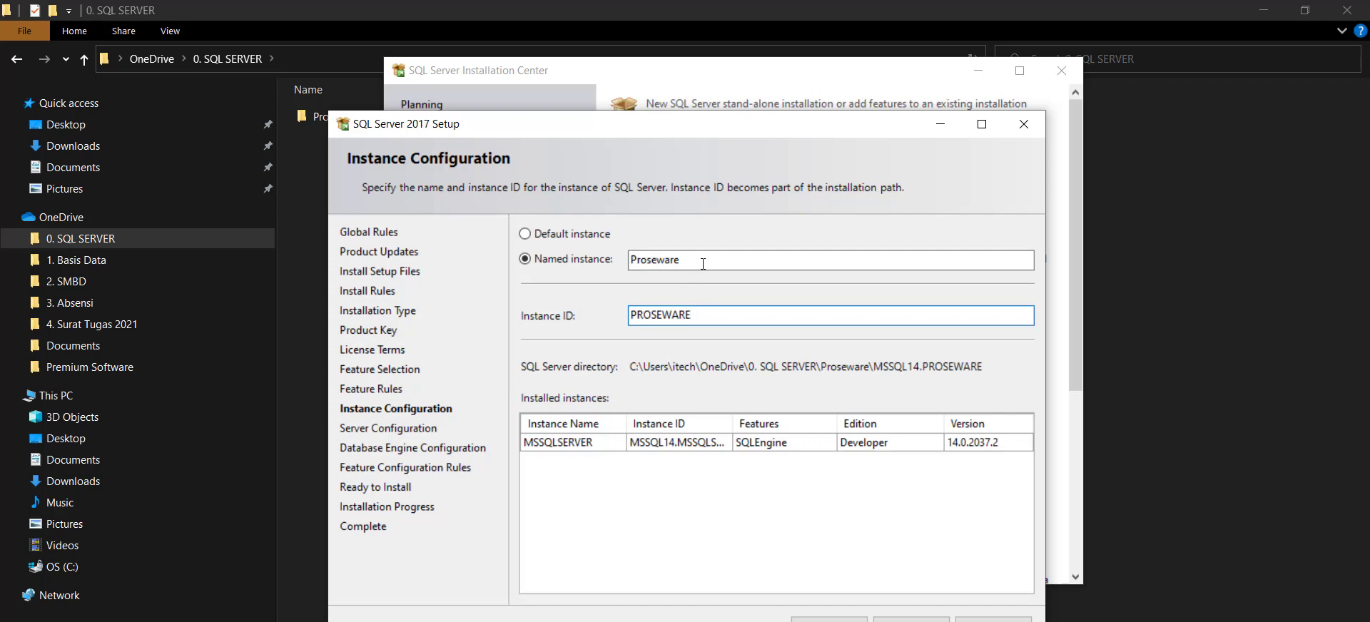
pyautogui.press('Return')
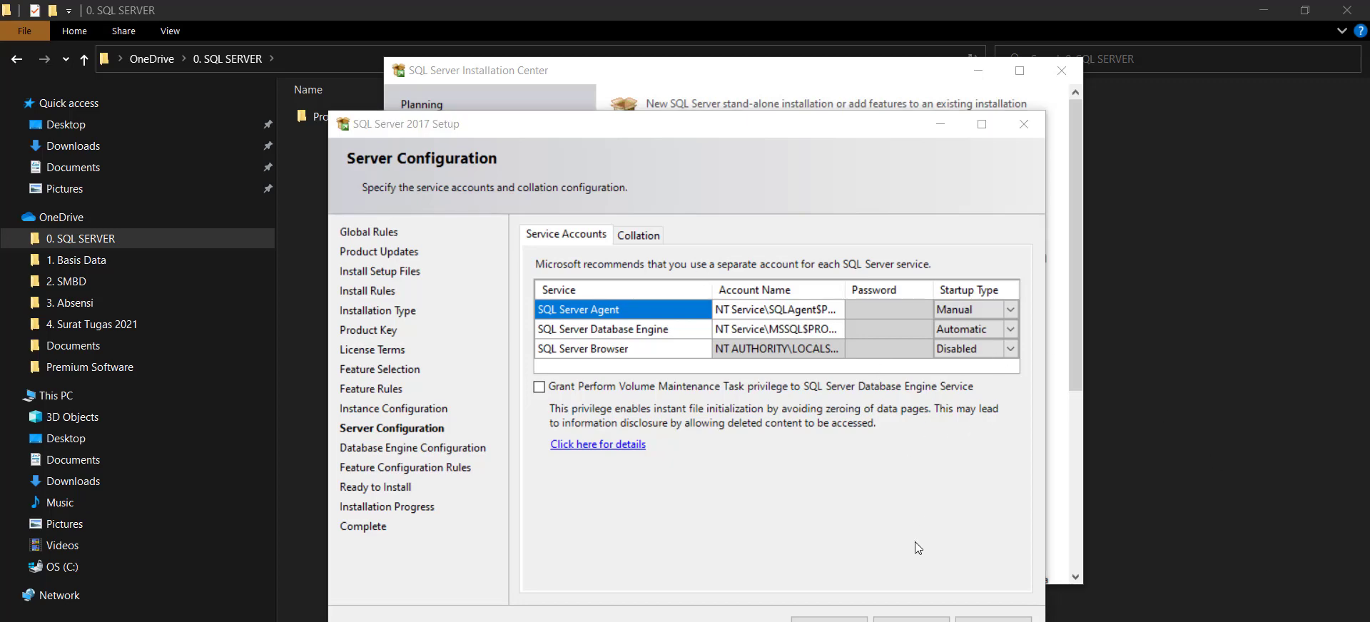
pyautogui.click(911, 620)
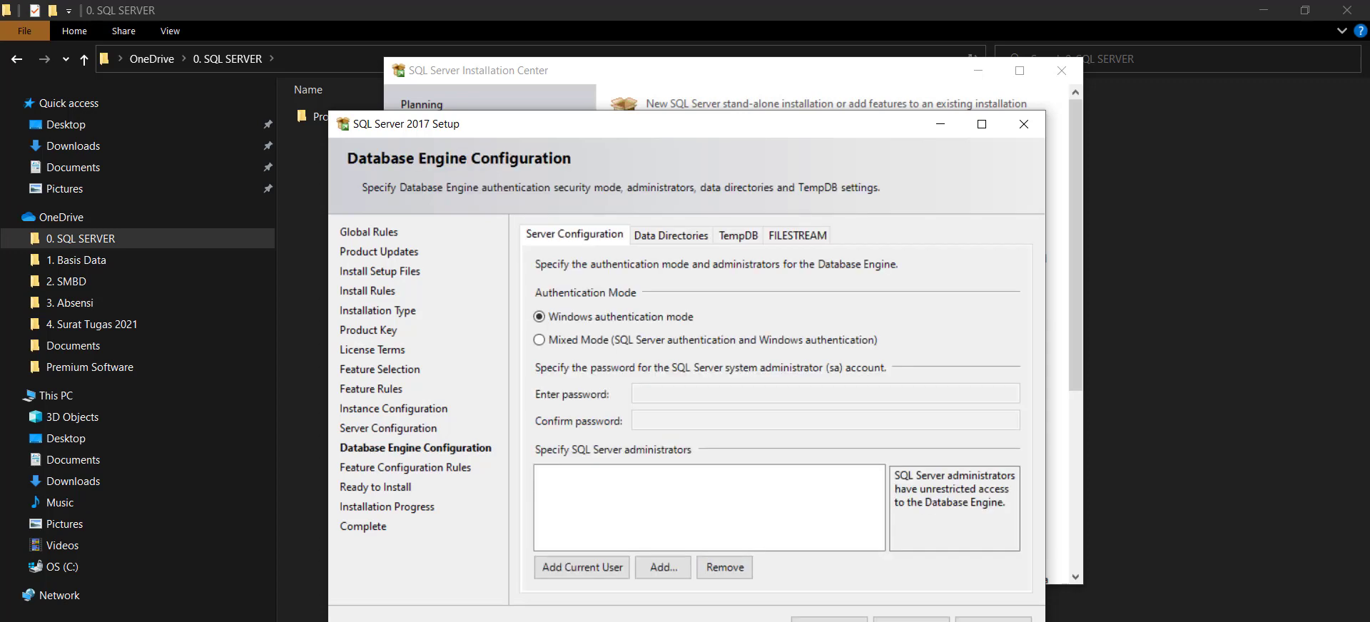
# - Set authentication to Mixed Mode, enter and confirm the sa account password, and add the current user as SQL Server administrator
pyautogui.click(539, 340)
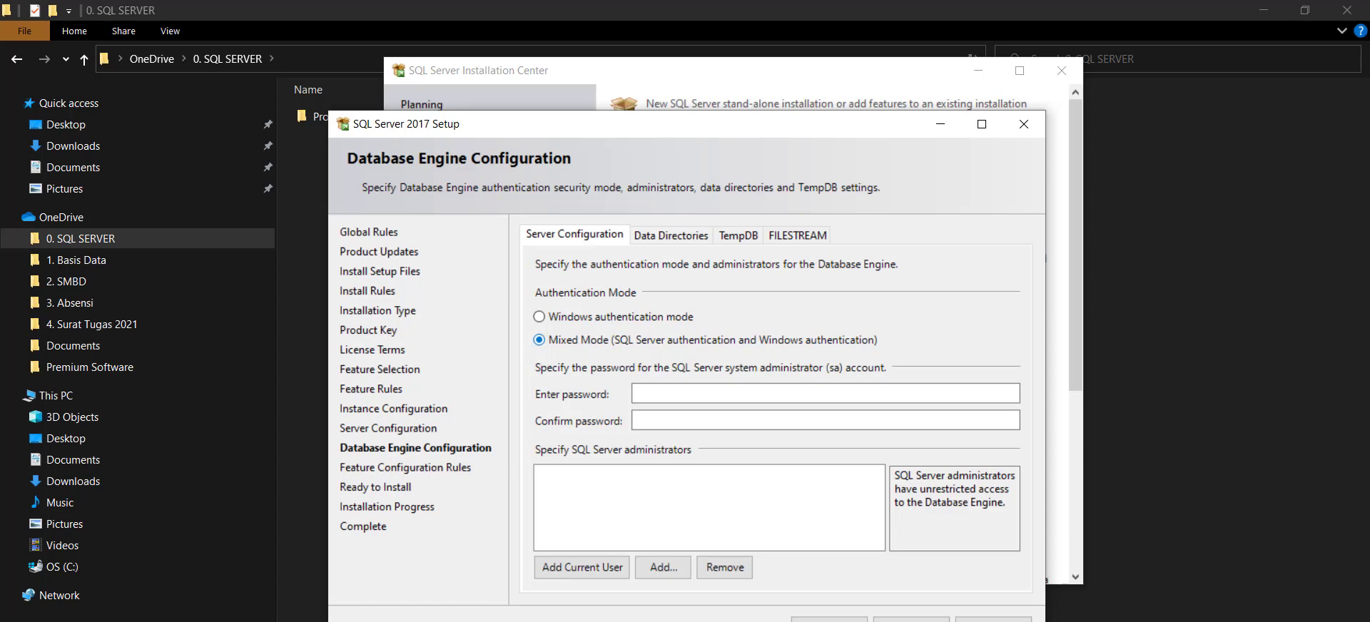
pyautogui.click(678, 393)
pyautogui.write('••••••••')
pyautogui.press('Tab')
pyautogui.write('•')
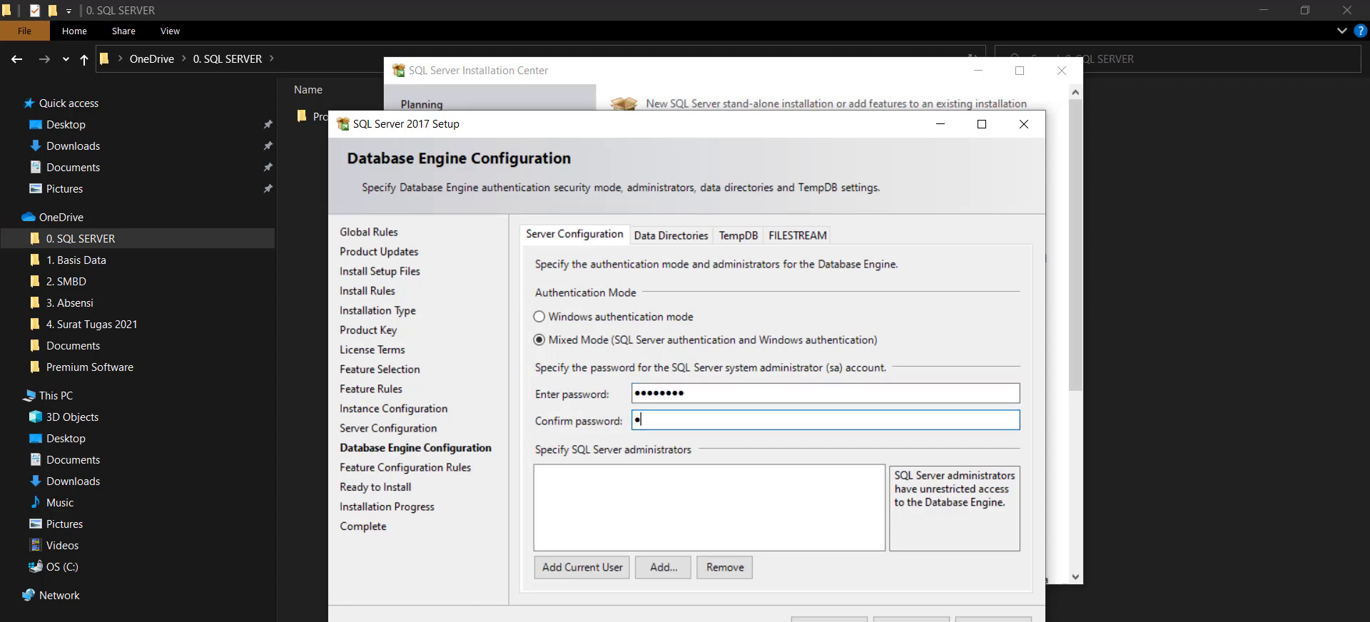
pyautogui.write('•••••••')
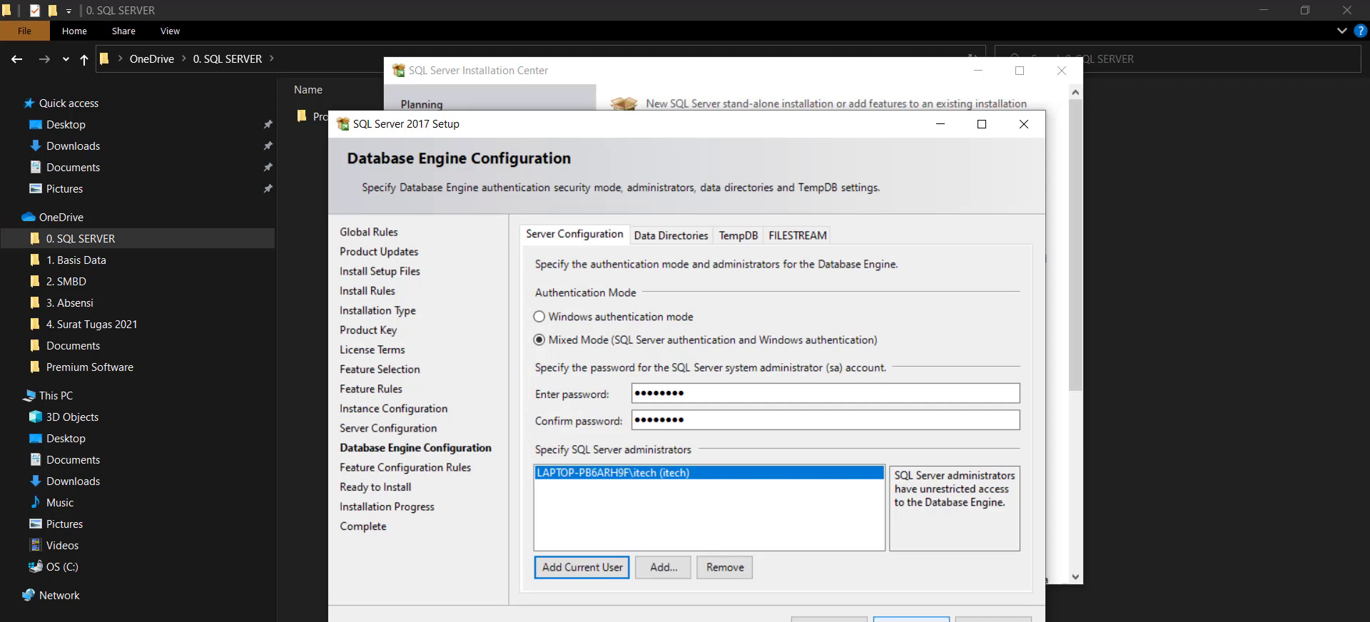
pyautogui.click(911, 619)
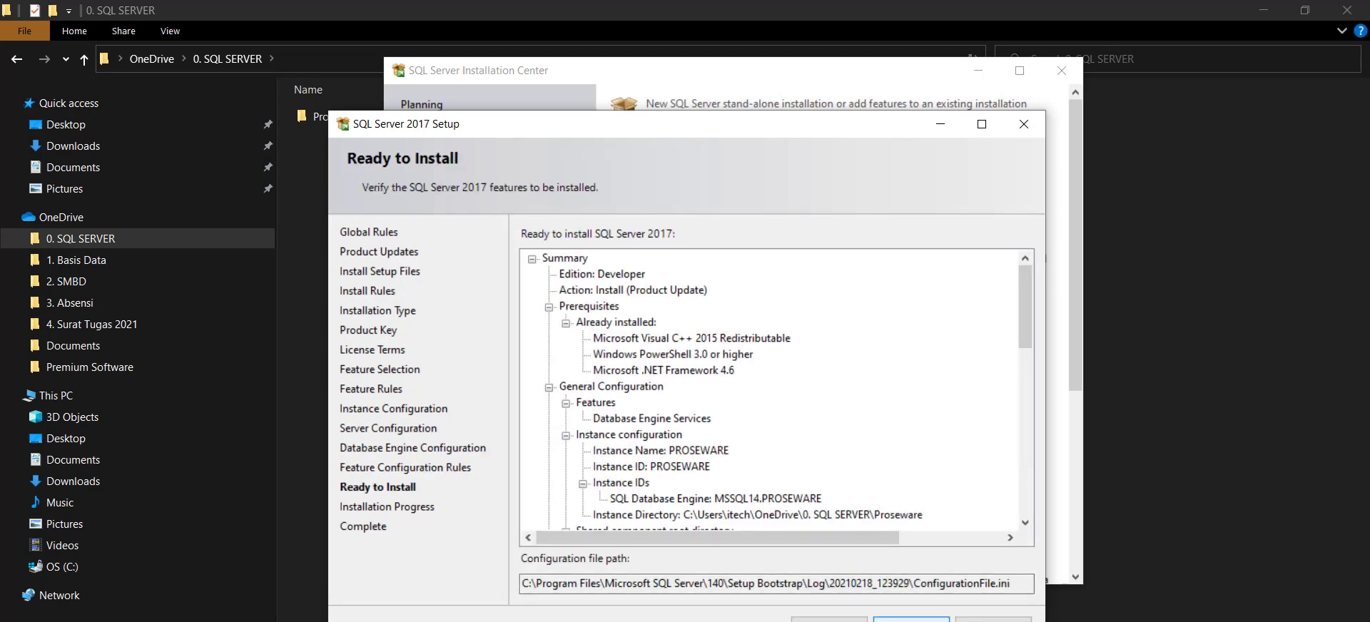
# - Review the instance name, instance ID and database directories in the installation summary, and start the installation
pyautogui.click(661, 451)
pyautogui.click(651, 467)
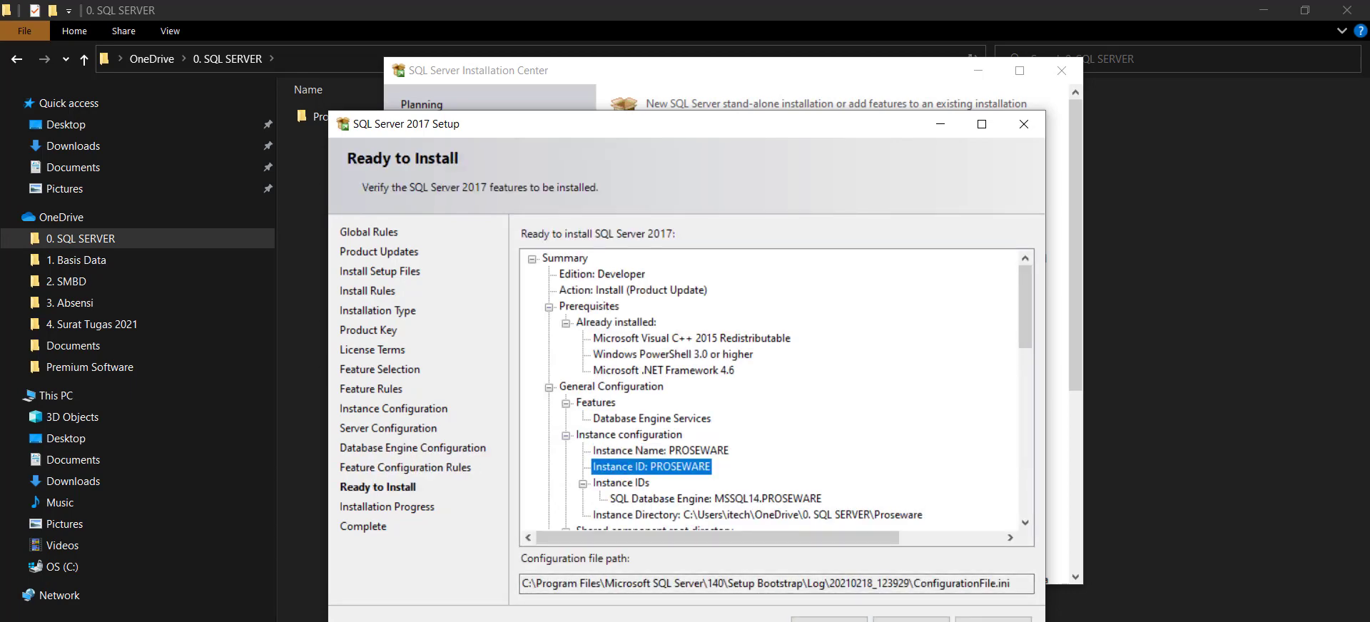
pyautogui.scroll(-11, 651, 467)
pyautogui.scroll(5, 651, 492)
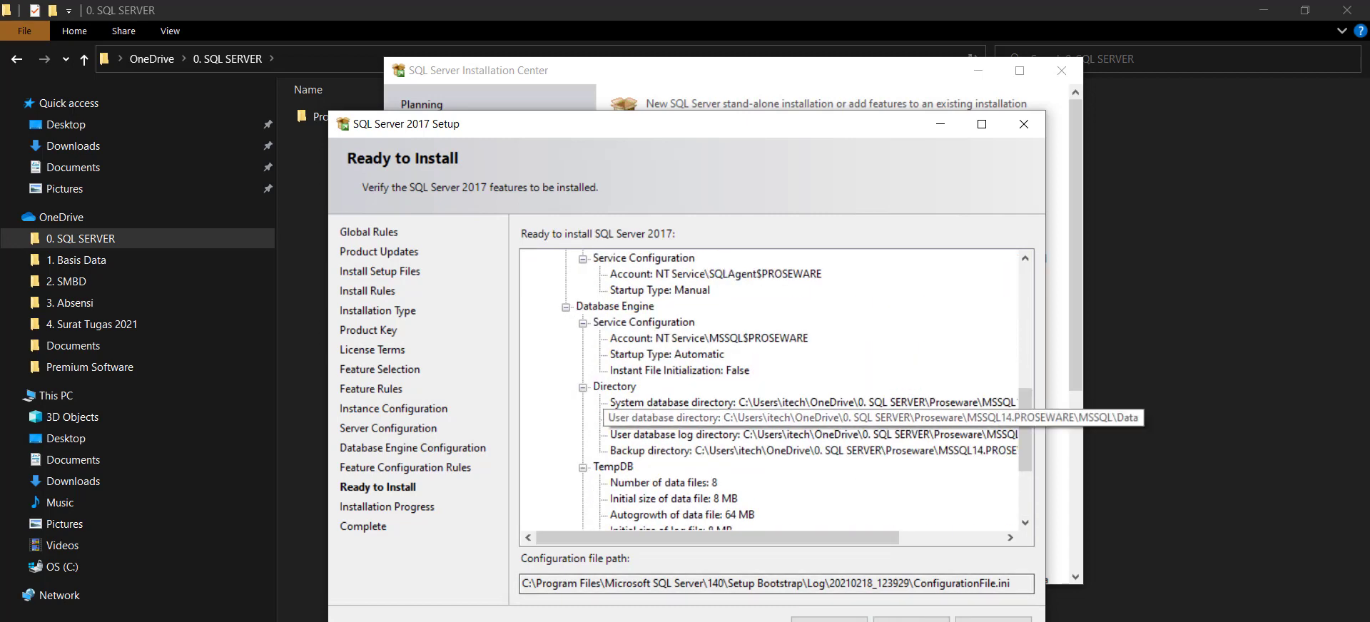
pyautogui.click(663, 498)
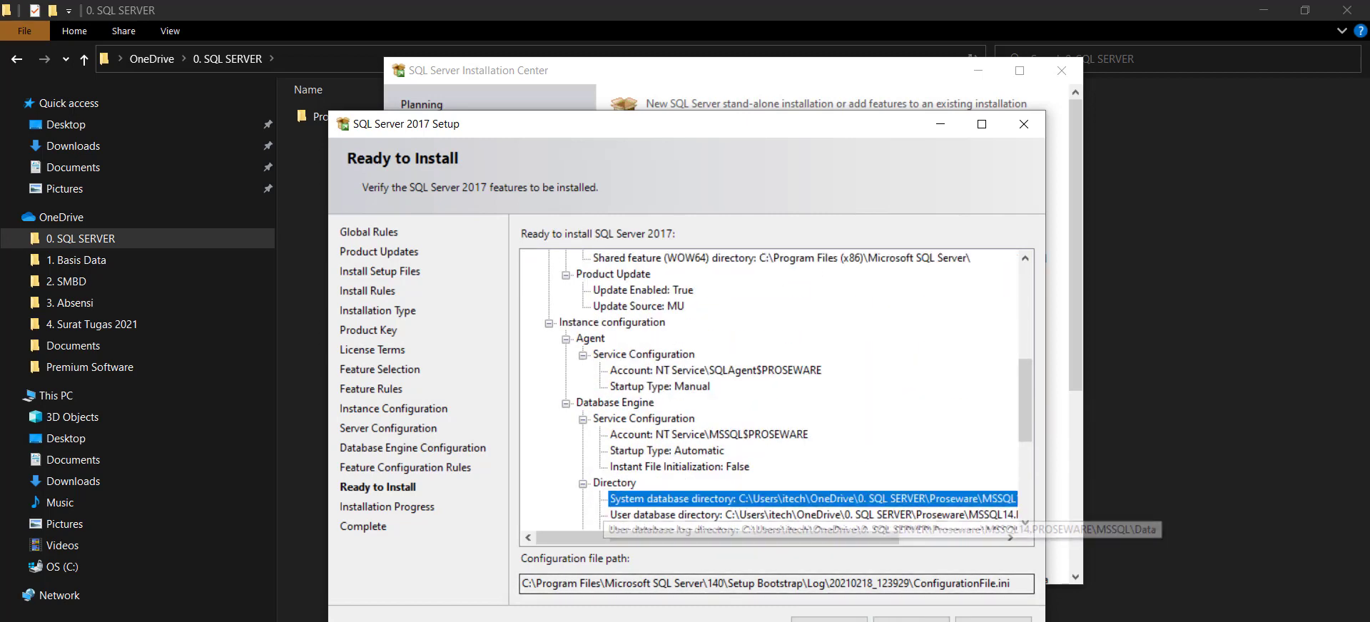
pyautogui.click(910, 619)
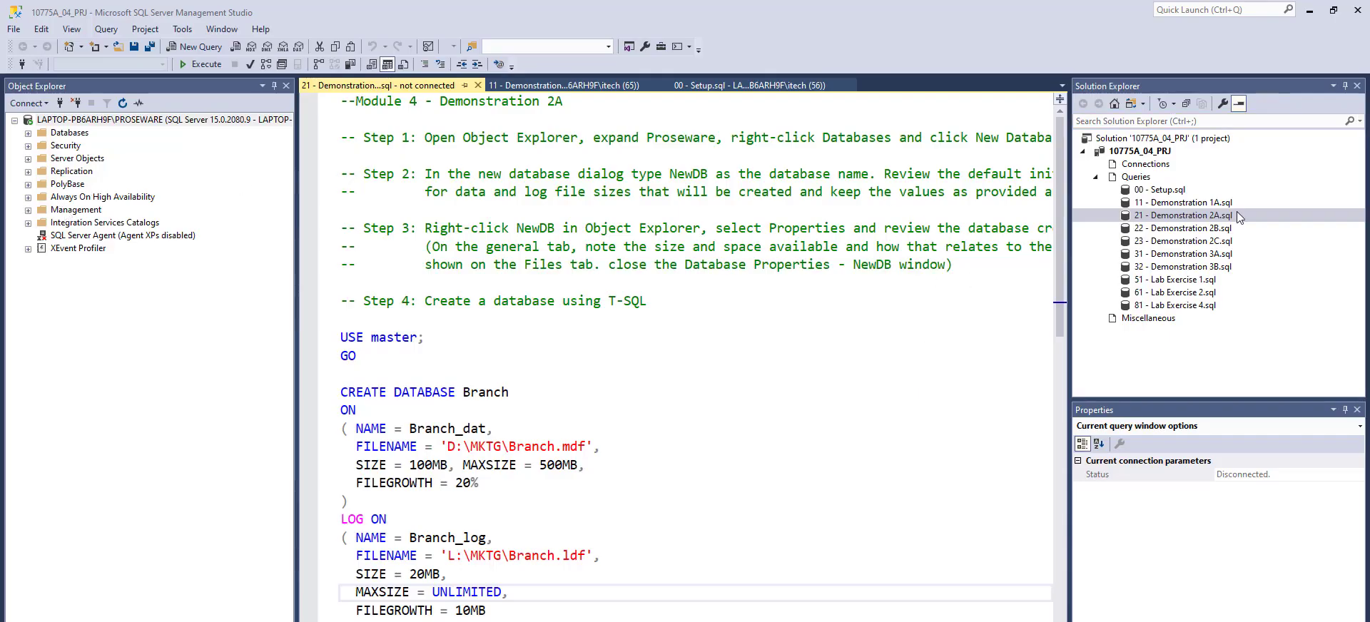
# - Add a project connection to the local server LAPTOP-PB6ARH9F\PROSEWARE, chosen by browsing local servers, using Windows Authentication
pyautogui.rightClick(1145, 166)
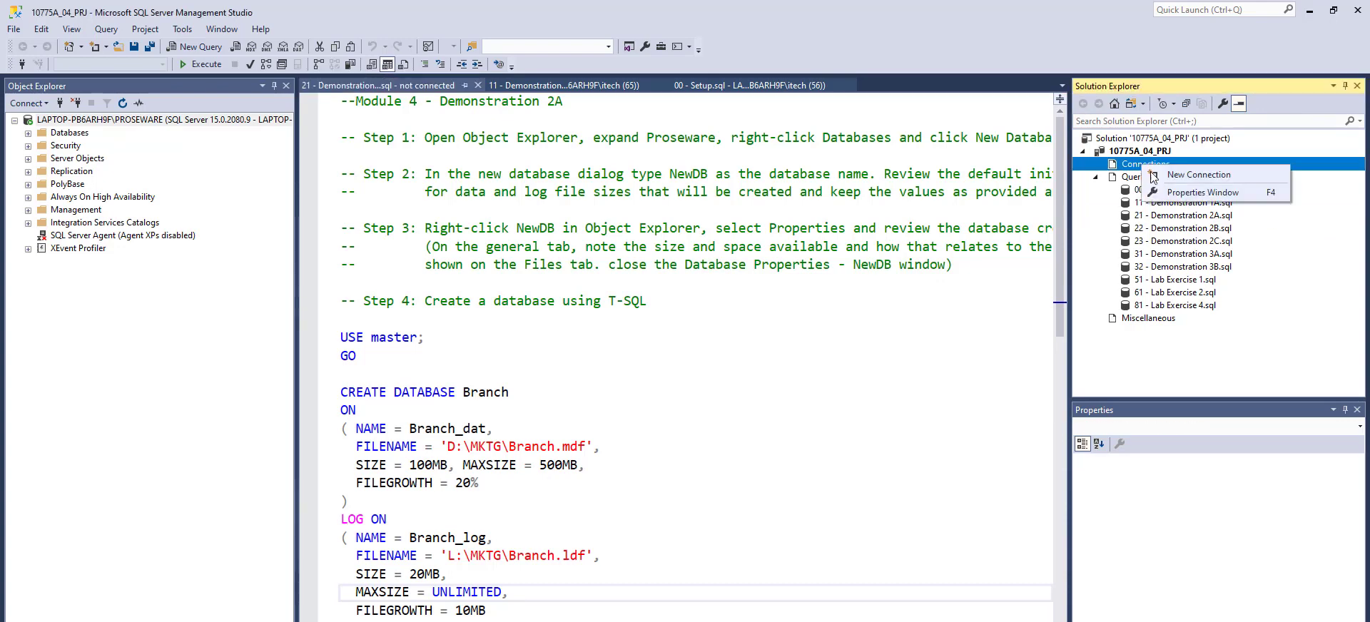
pyautogui.click(1163, 177)
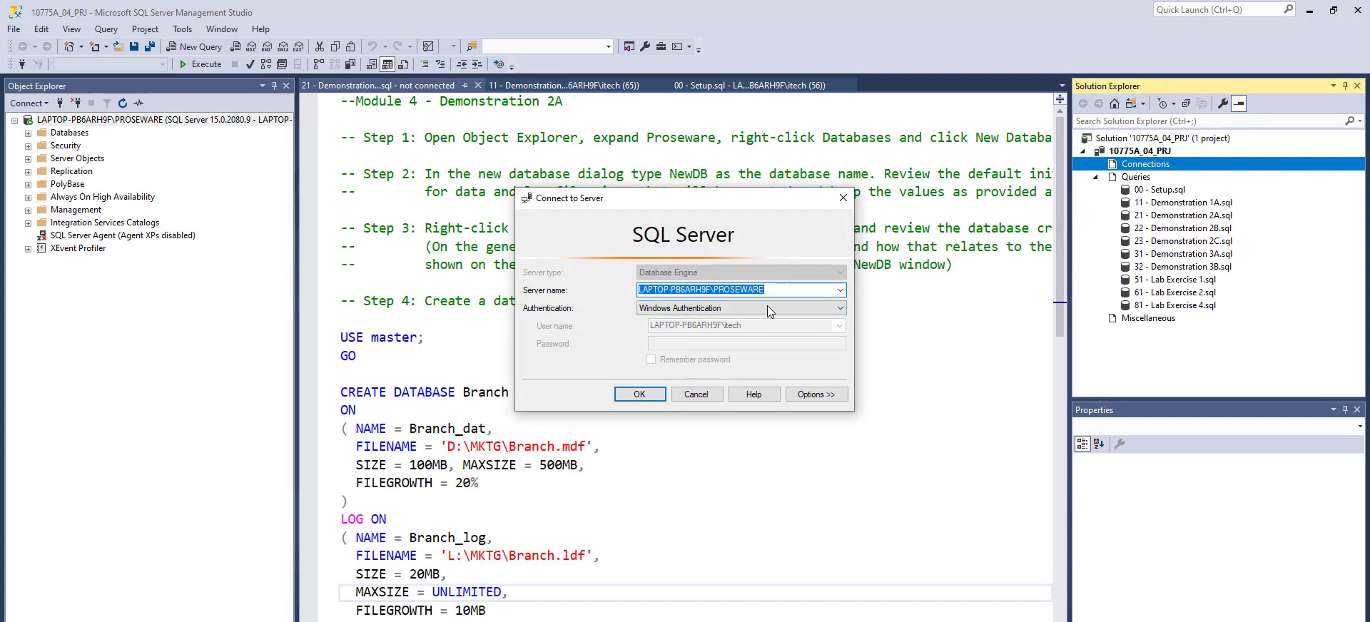
pyautogui.click(839, 290)
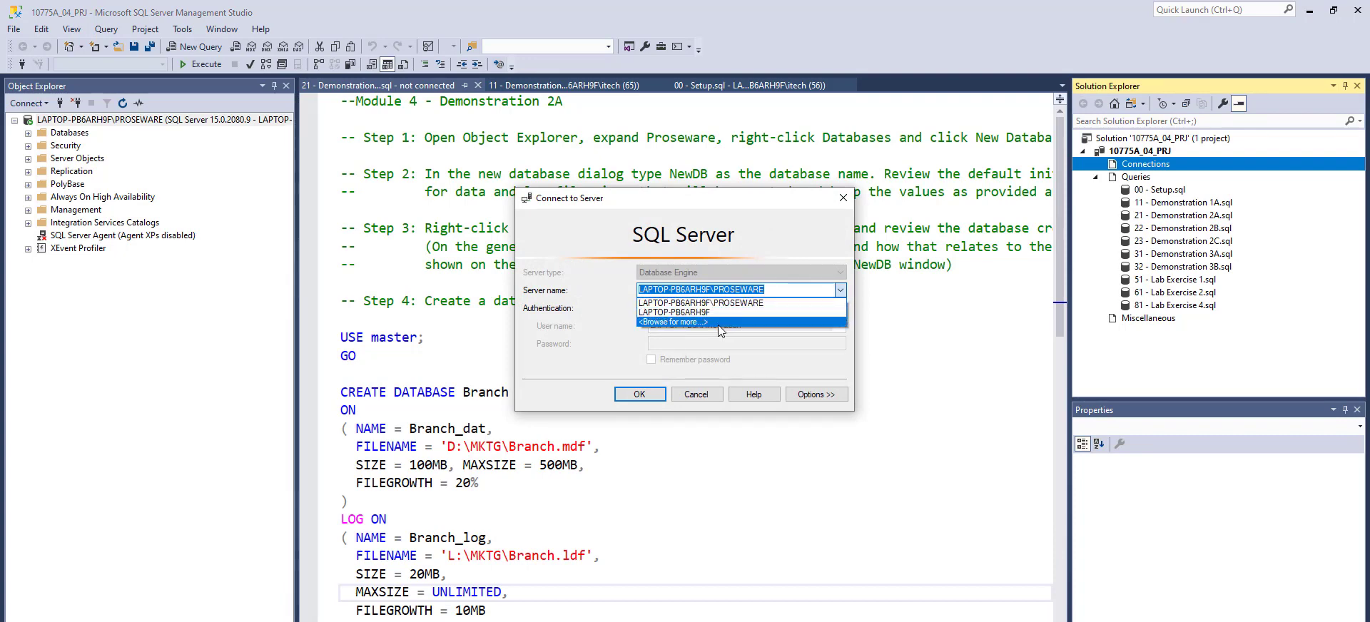
pyautogui.click(719, 325)
pyautogui.click(579, 234)
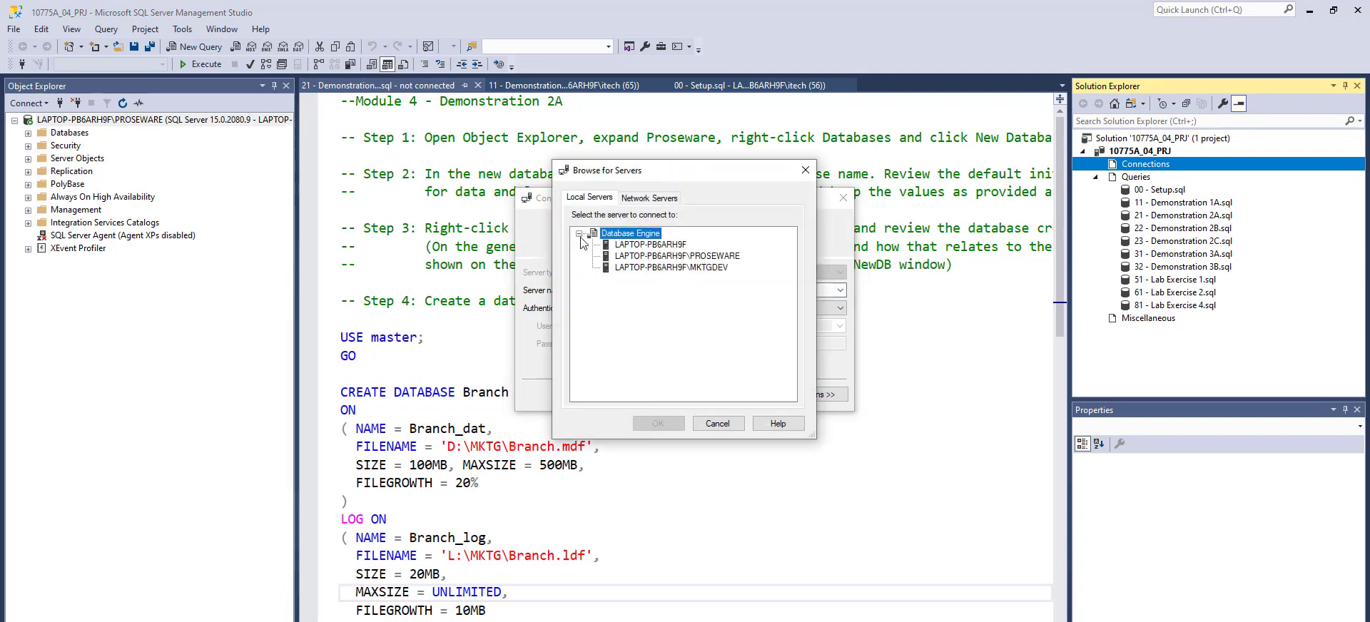
pyautogui.click(679, 256)
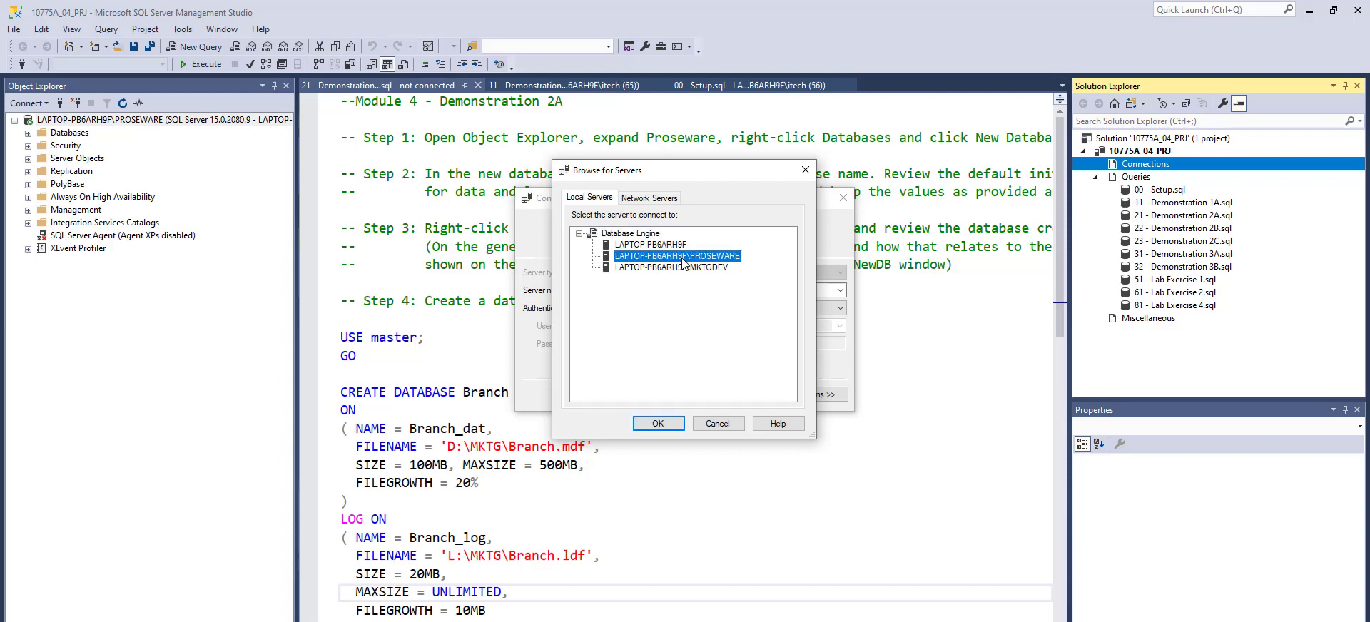
pyautogui.click(665, 424)
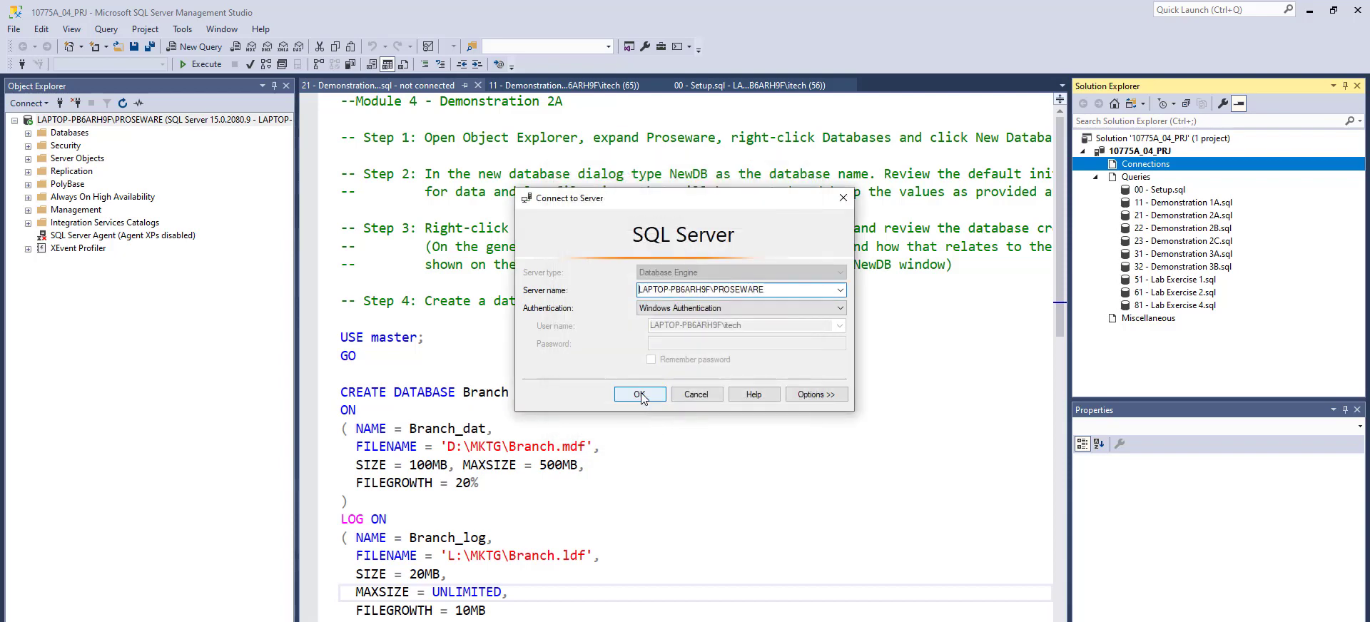
pyautogui.click(640, 395)
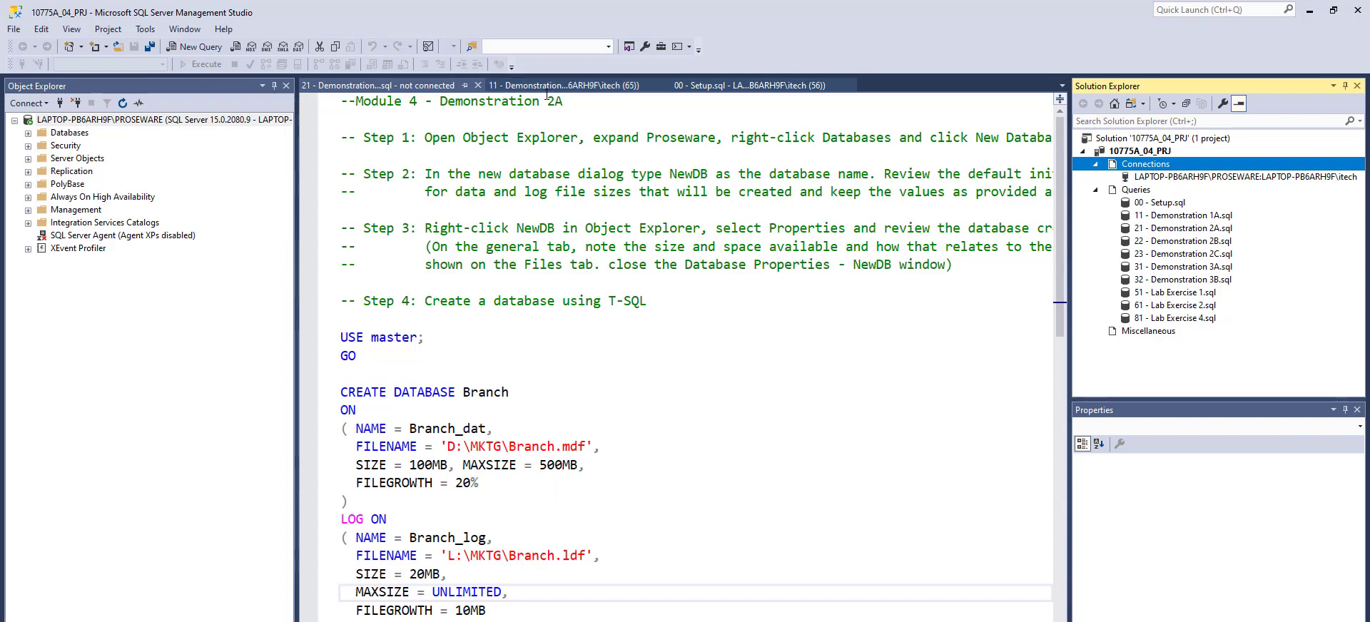
# - Switch to the 00 - Setup.sql script and examine the backup file path in the RESTORE DATABASE MarketDev statement
pyautogui.click(630, 86)
pyautogui.click(757, 89)
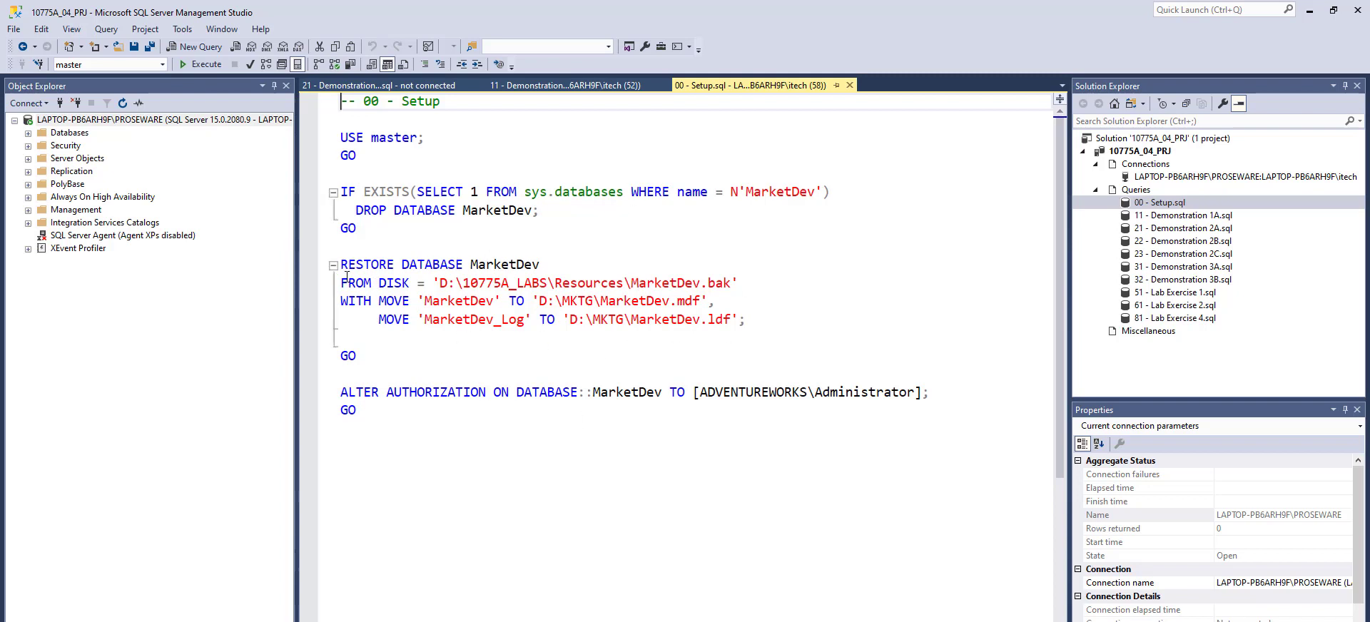
pyautogui.moveTo(342, 282); pyautogui.dragTo(773, 282)
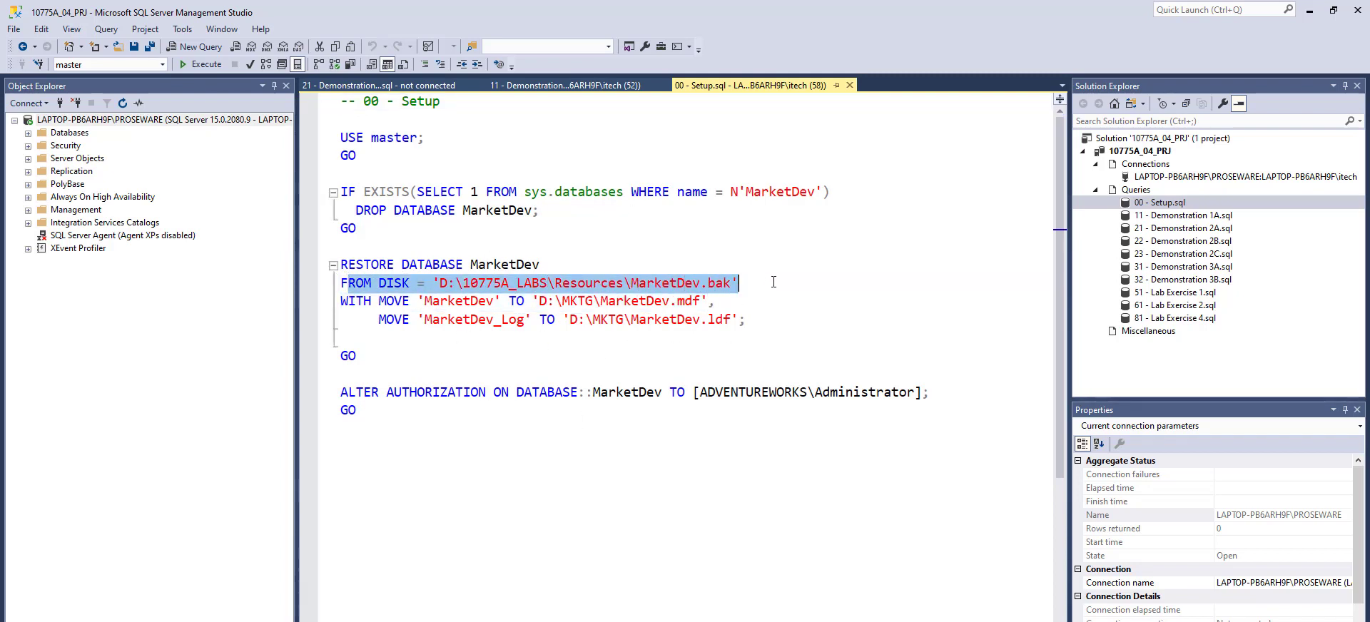
pyautogui.click(547, 282)
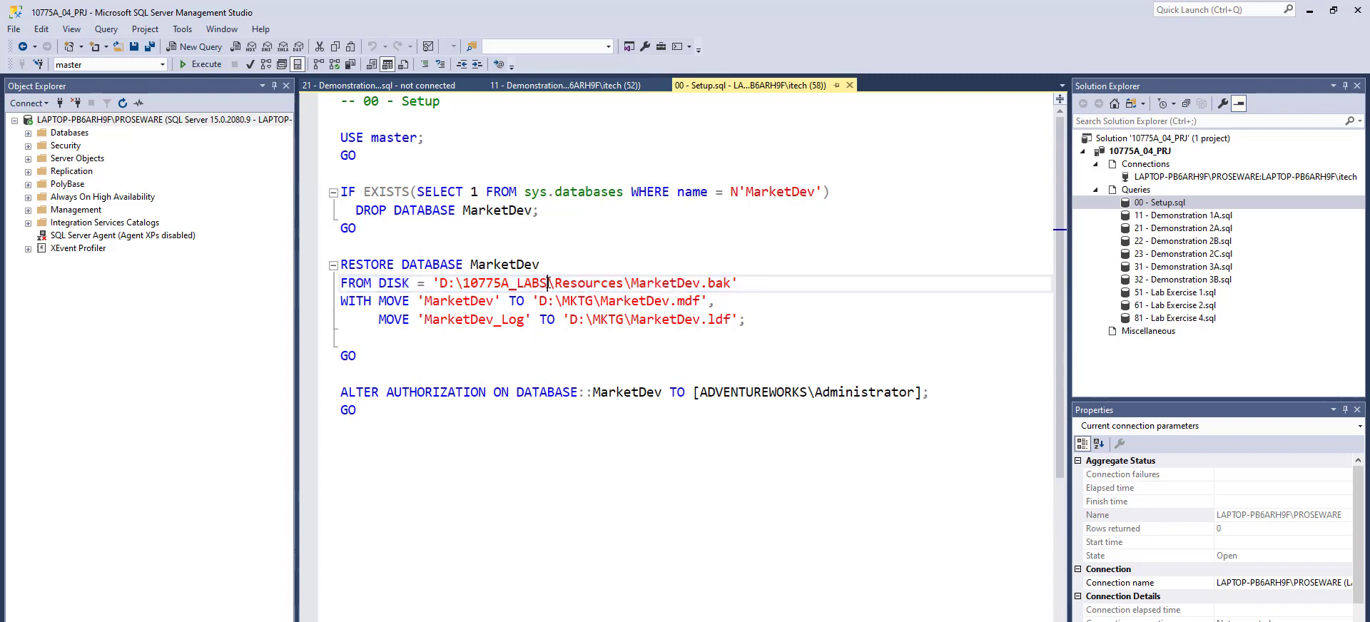
pyautogui.moveTo(547, 282); pyautogui.dragTo(440, 282)
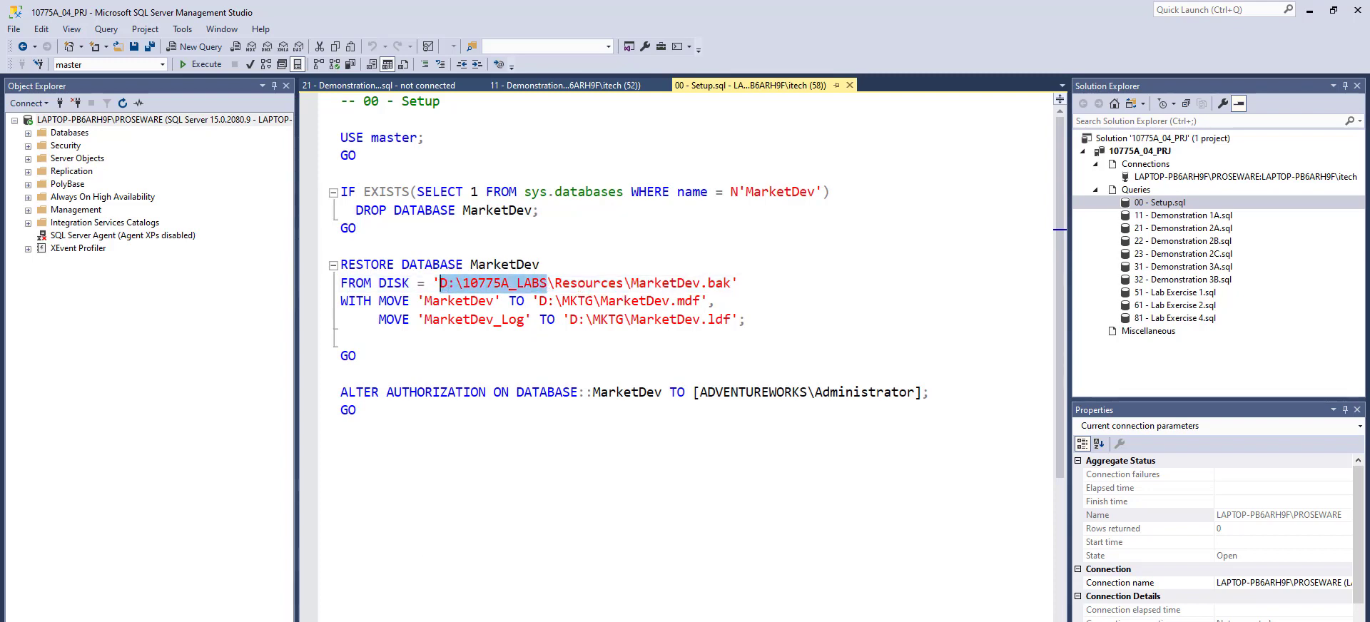
# - Switch to File Explorer and open D:\10775A_LABS\Resources to check for the MarketDev.bak backup file
pyautogui.hotkey('alt', 'Tab')
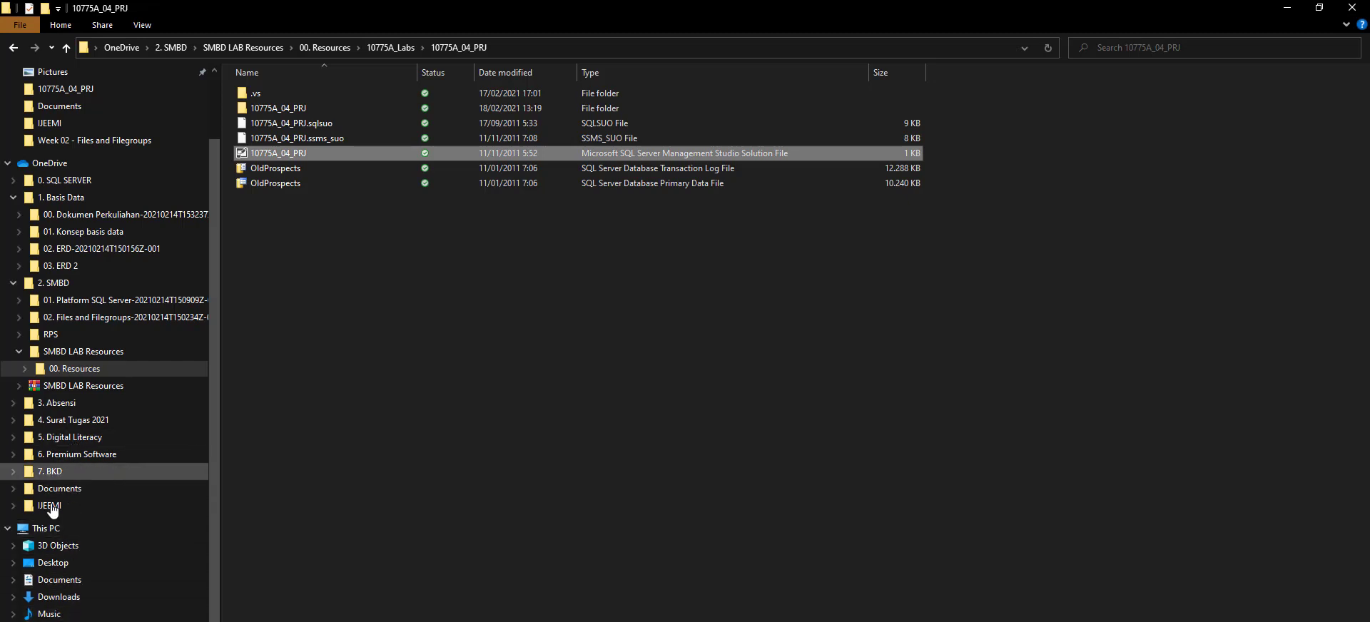
pyautogui.scroll(-1, 63, 560)
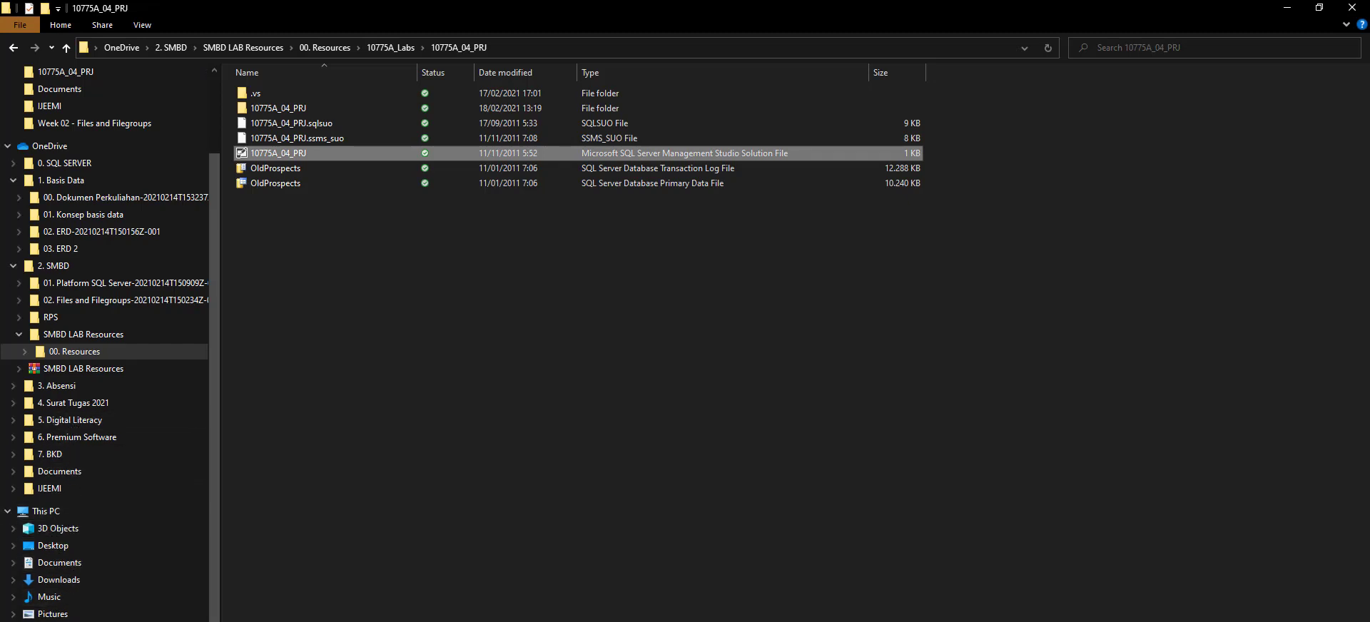
pyautogui.click(63, 621)
pyautogui.click(245, 51)
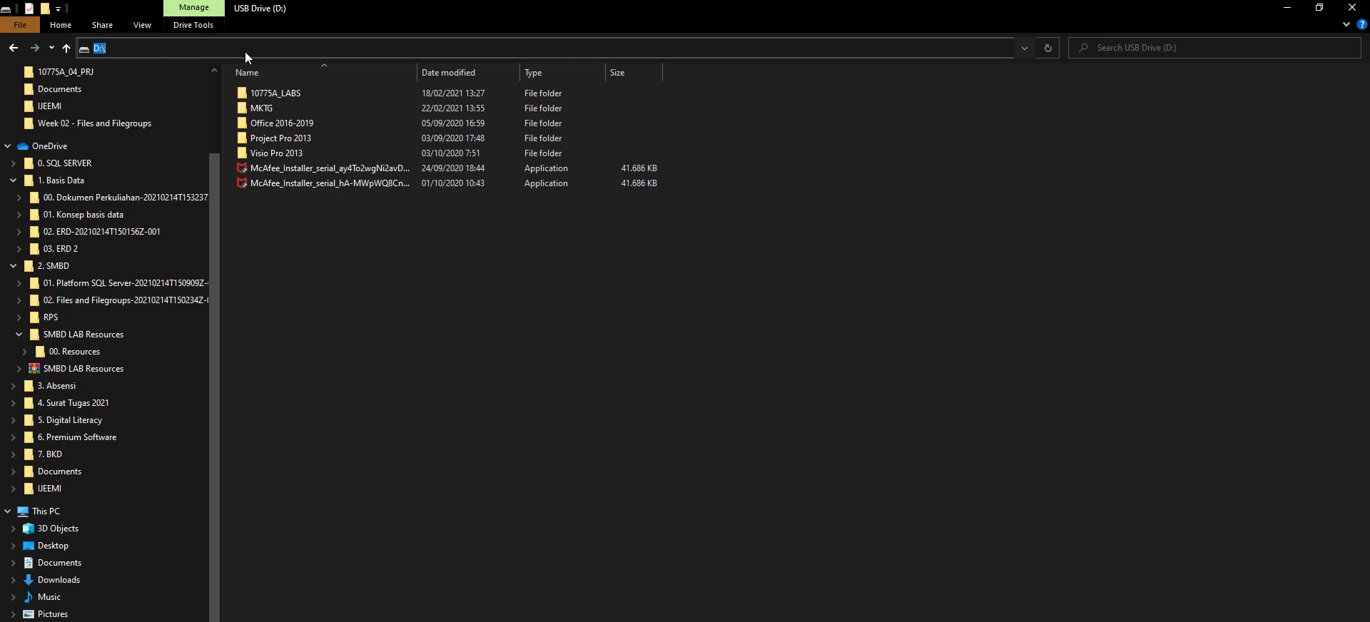
pyautogui.click(397, 380)
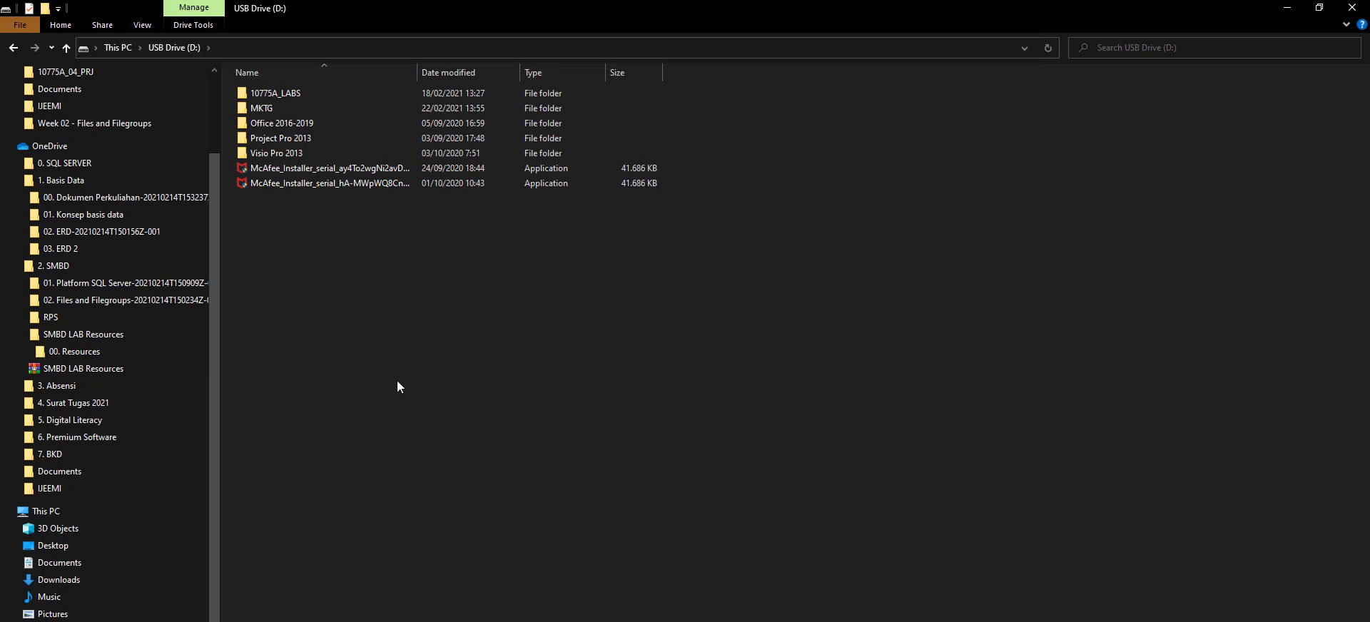
pyautogui.doubleClick(277, 89)
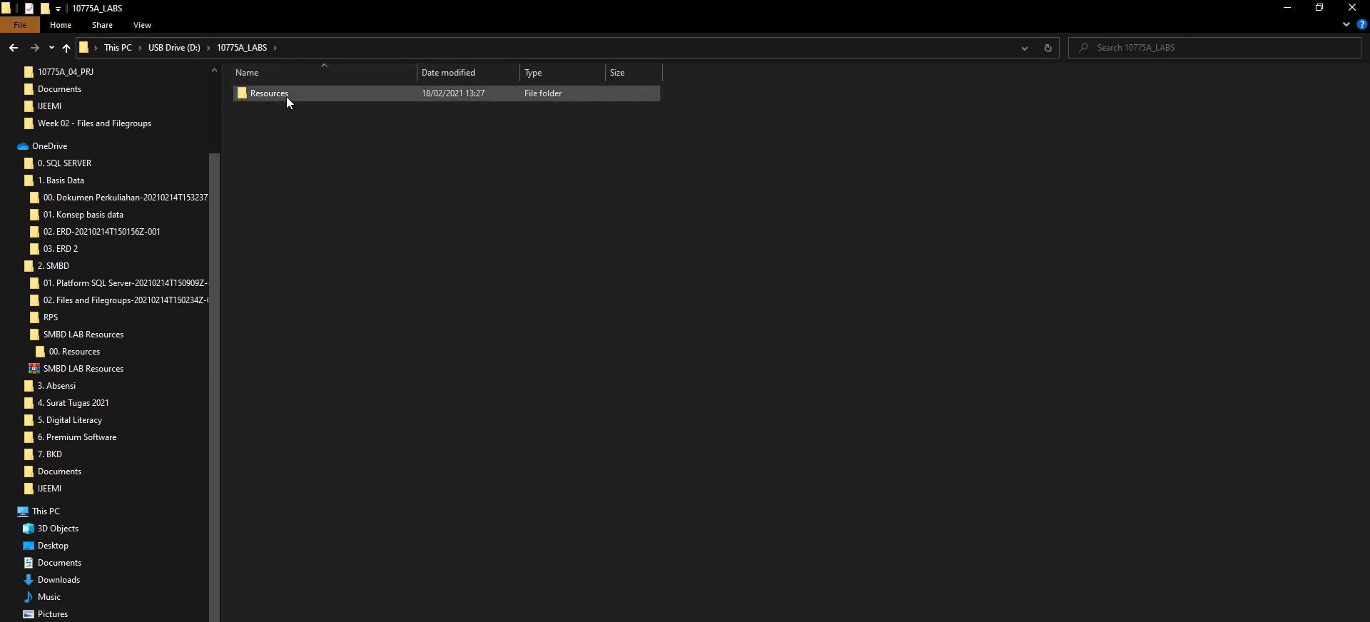
pyautogui.click(285, 95)
pyautogui.doubleClick(287, 98)
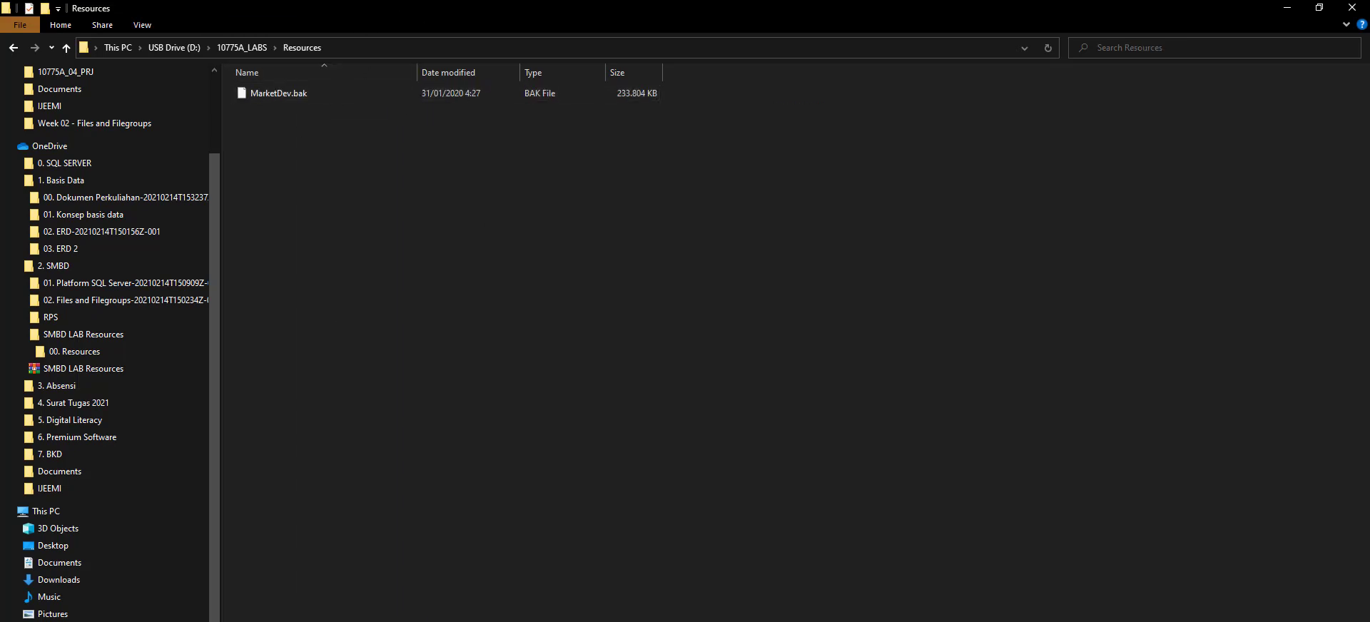
# - Compare the FROM DISK path in the setup script with the location of MarketDev.bak in File Explorer
pyautogui.hotkey('alt', 'Tab')
pyautogui.moveTo(738, 282); pyautogui.dragTo(431, 282)
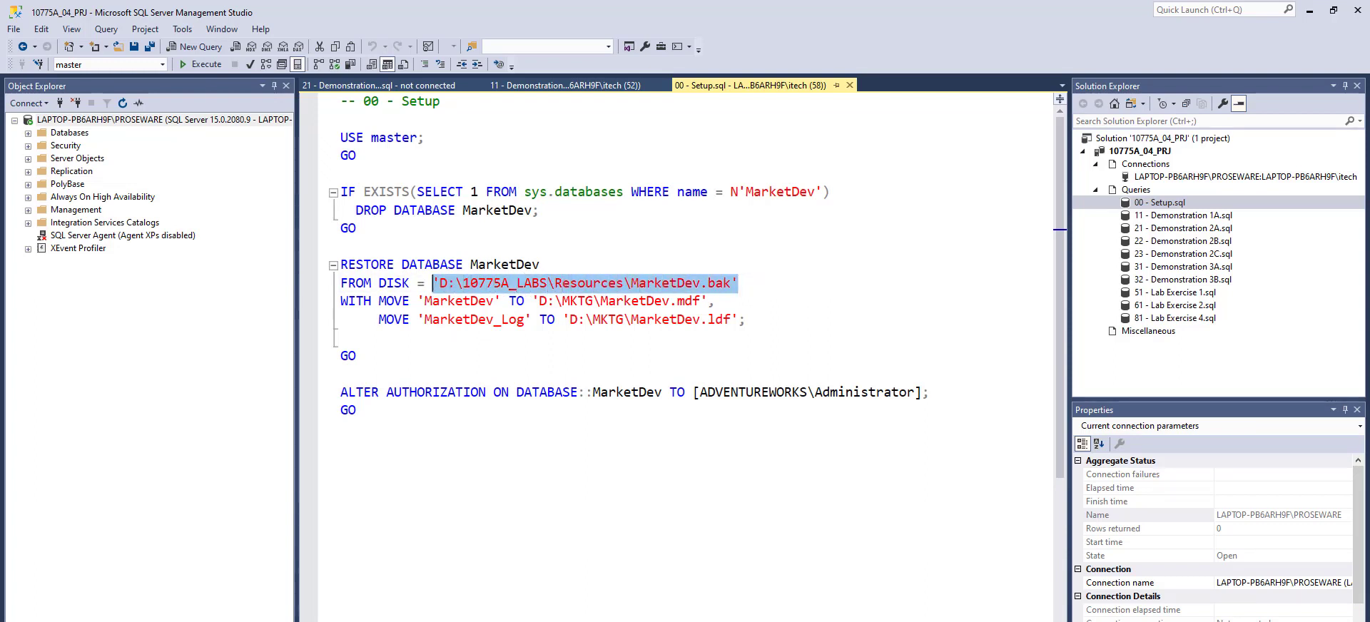
pyautogui.hotkey('alt', 'Tab')
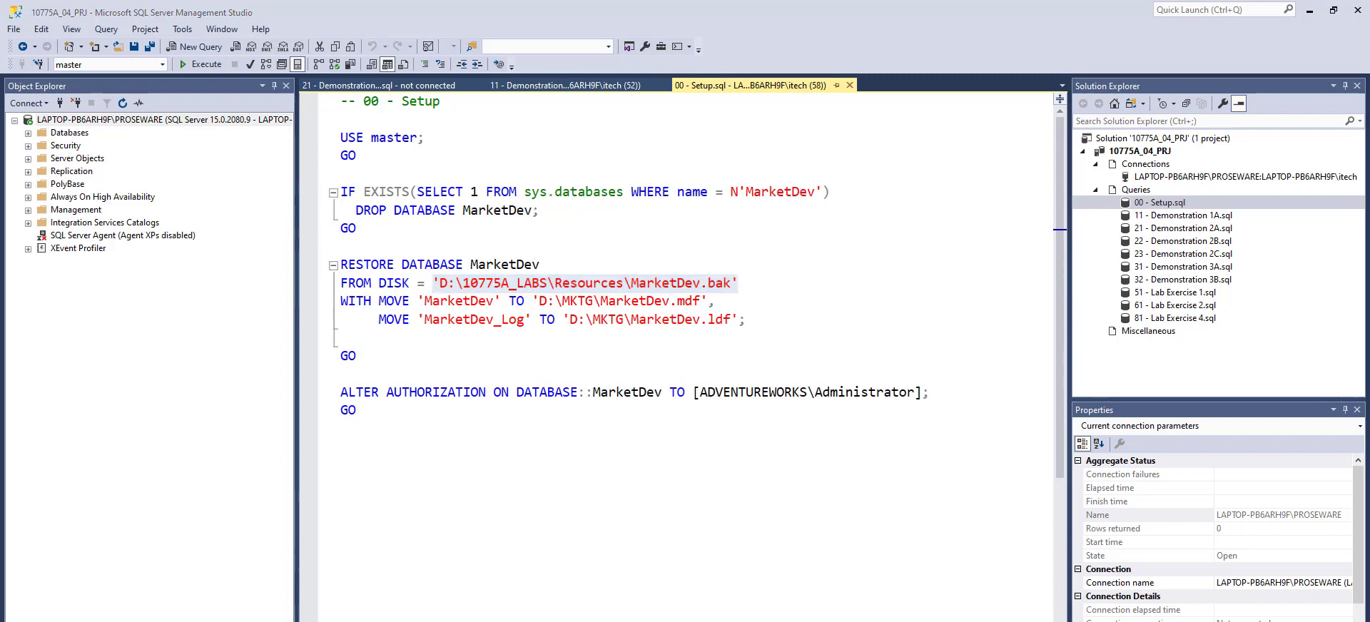
pyautogui.hotkey('alt', 'Tab')
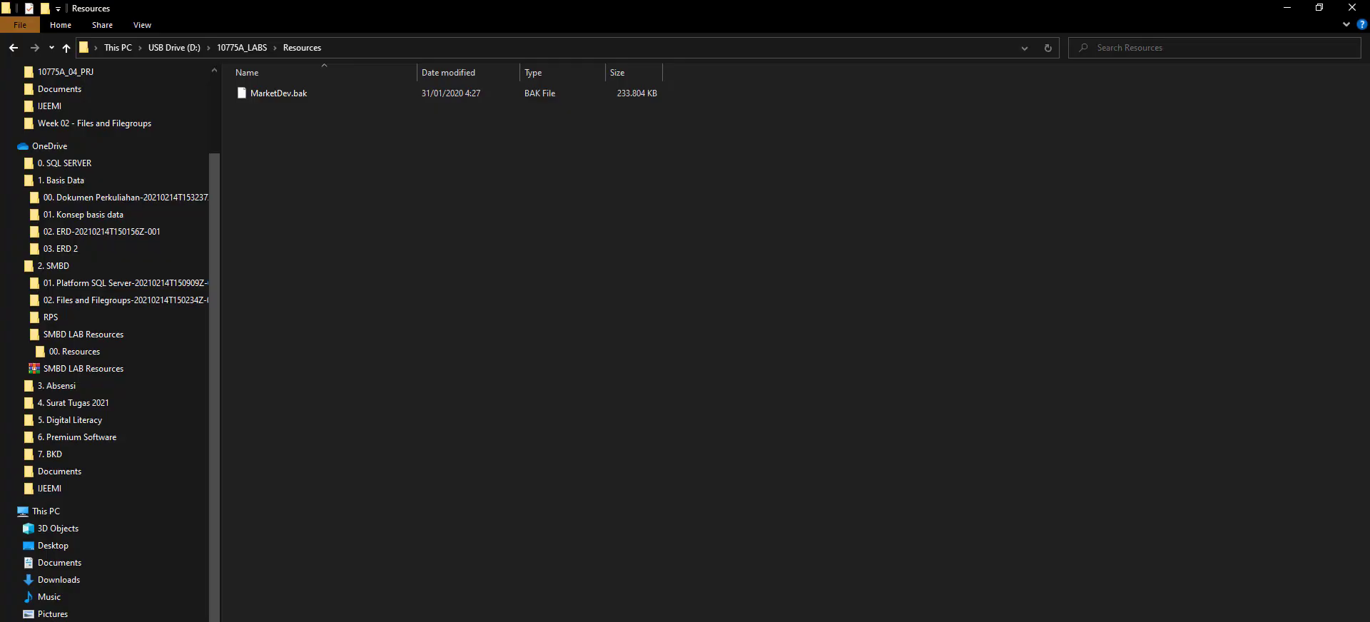
pyautogui.hotkey('alt', 'Tab')
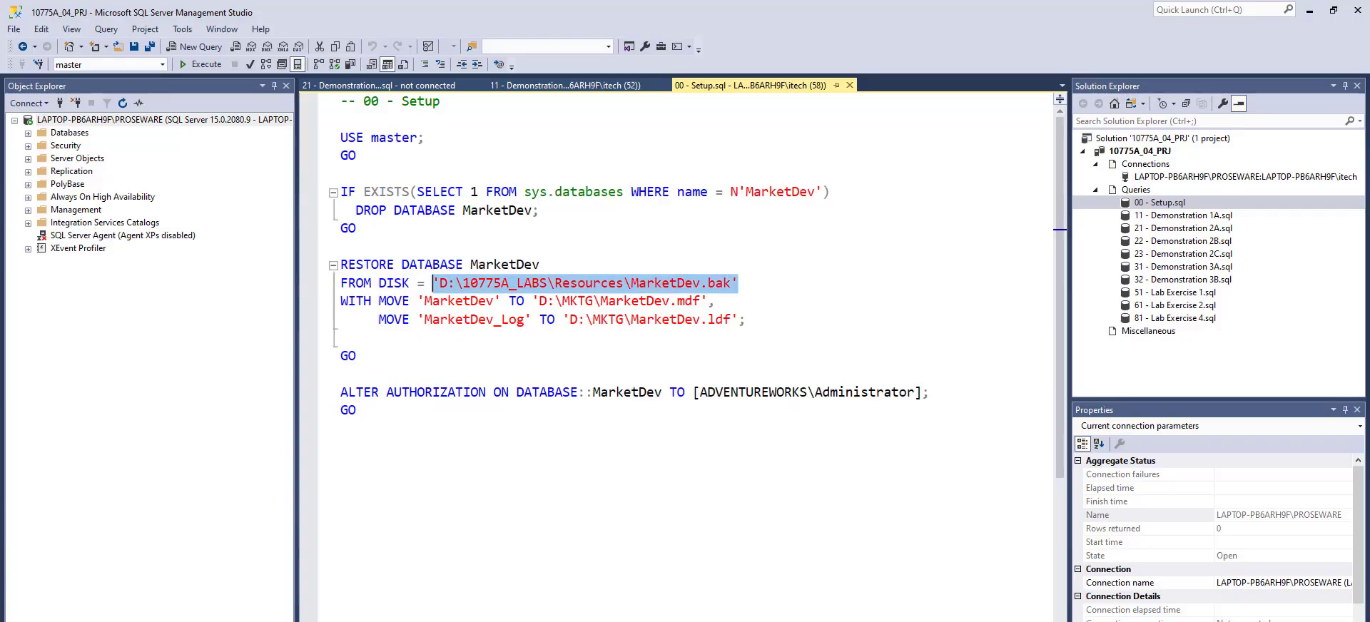
# - Check that the D:\MKTG folder used by the script's MOVE clauses exists in File Explorer, and return to the script
pyautogui.click(563, 321)
pyautogui.moveTo(366, 300); pyautogui.dragTo(539, 300)
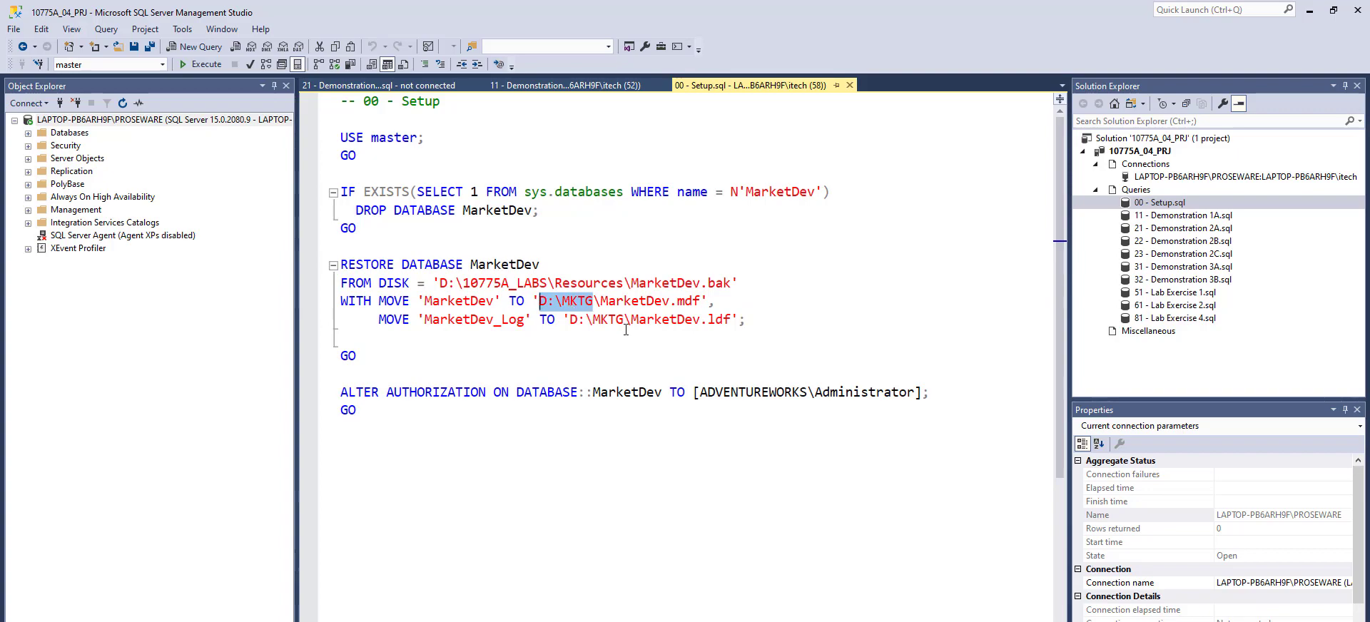
pyautogui.moveTo(623, 319); pyautogui.dragTo(569, 319)
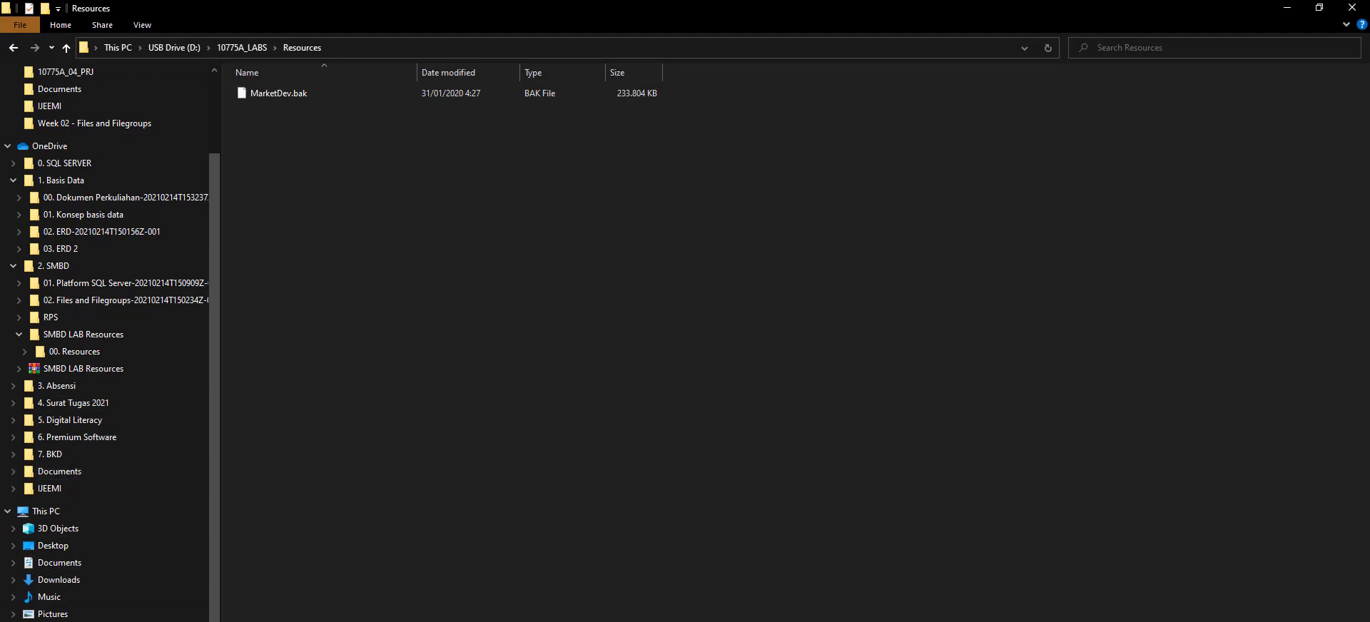
pyautogui.scroll(-1, 107, 300)
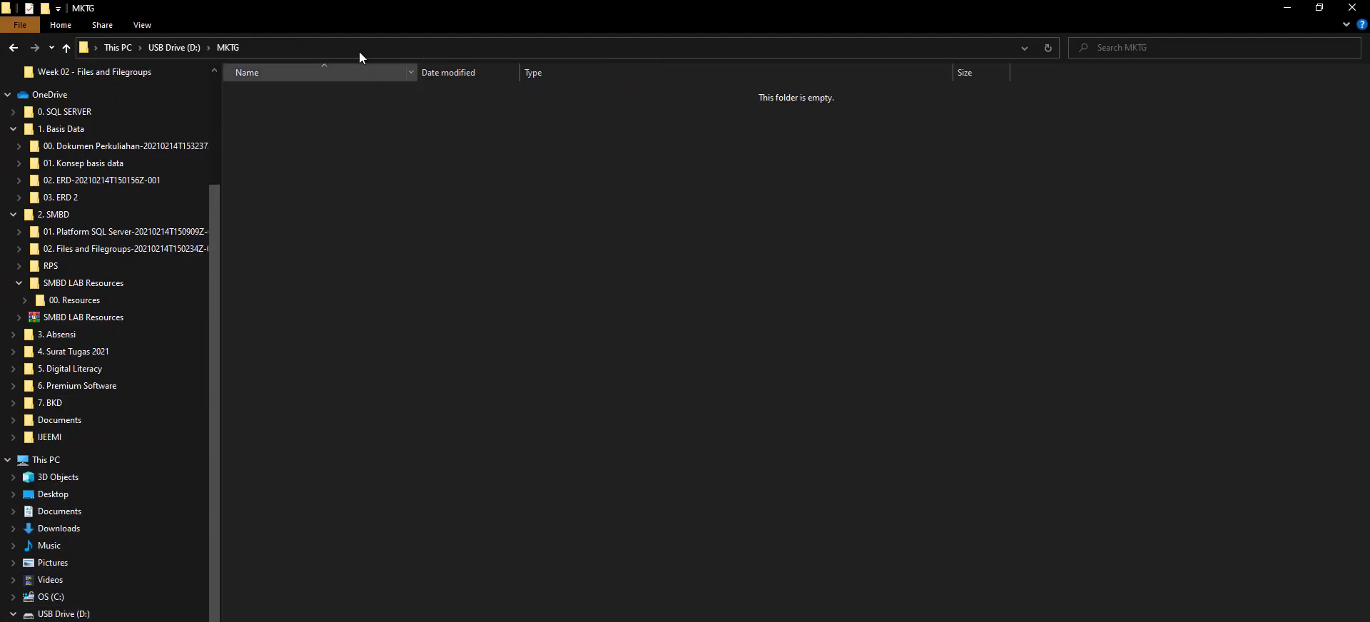
pyautogui.click(356, 48)
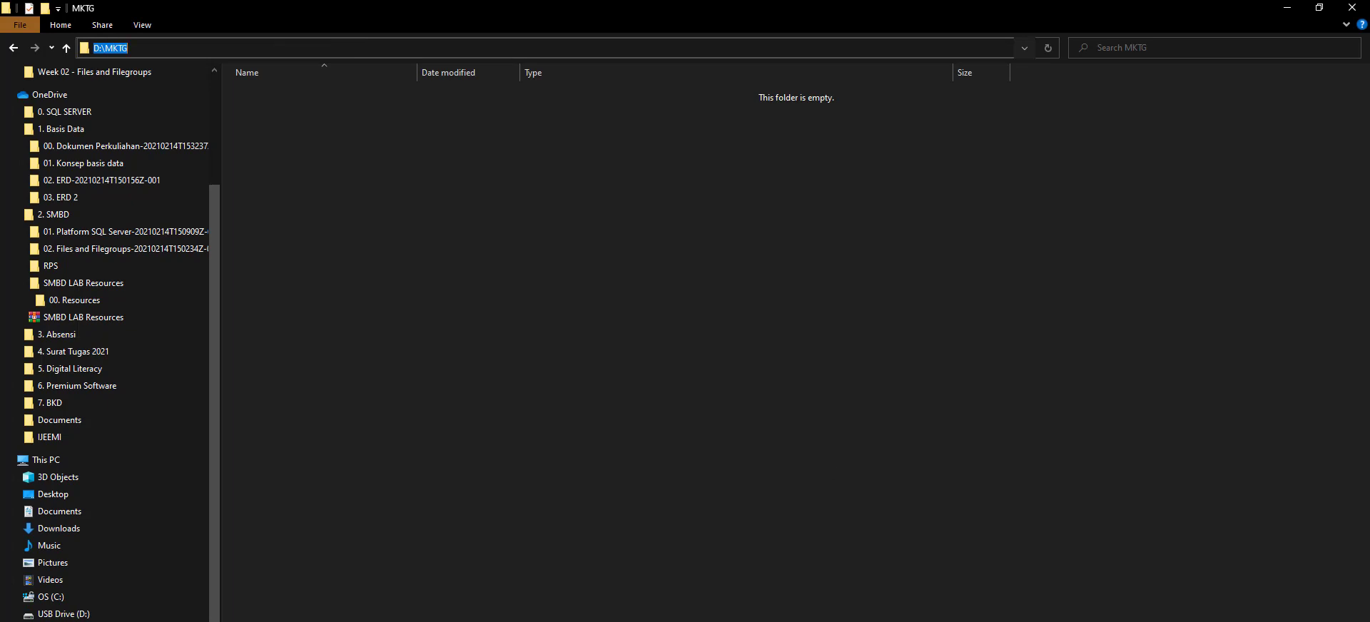
pyautogui.hotkey('alt', 'Tab')
pyautogui.click(783, 495)
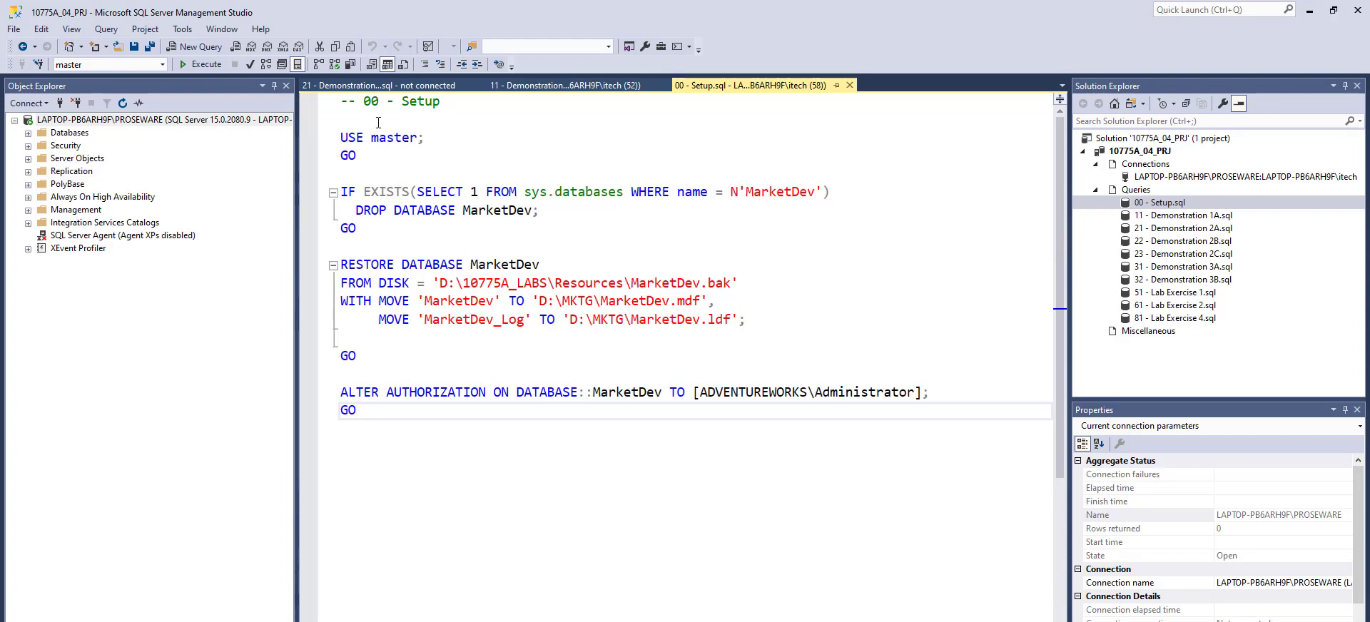
# - Execute the USE master batch and the batch that drops an existing MarketDev database, checking the result message
pyautogui.moveTo(340, 137); pyautogui.dragTo(359, 156)
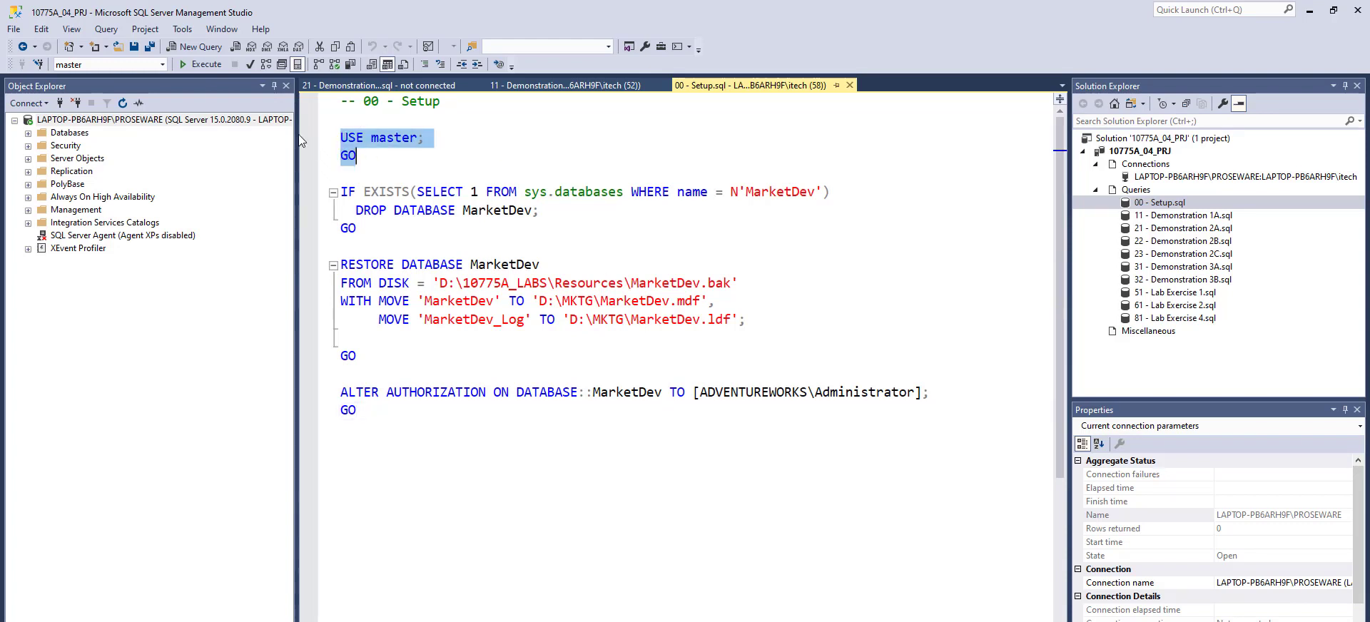
pyautogui.click(206, 64)
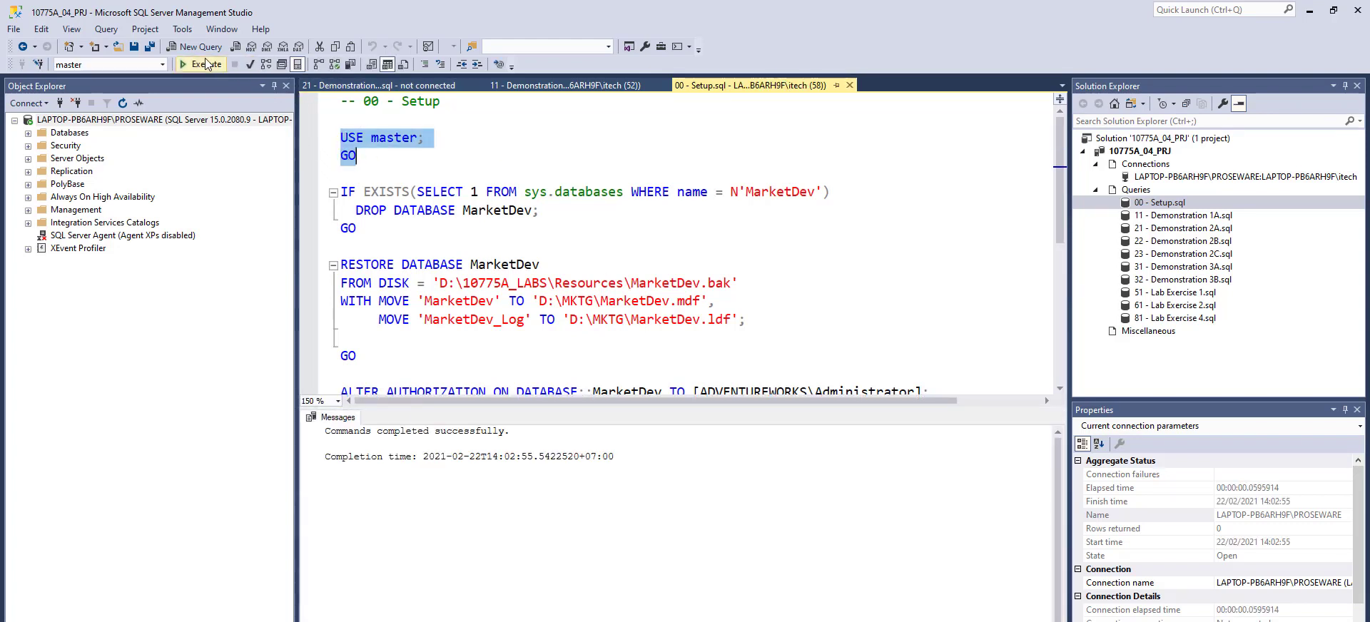
pyautogui.moveTo(357, 228); pyautogui.dragTo(308, 177)
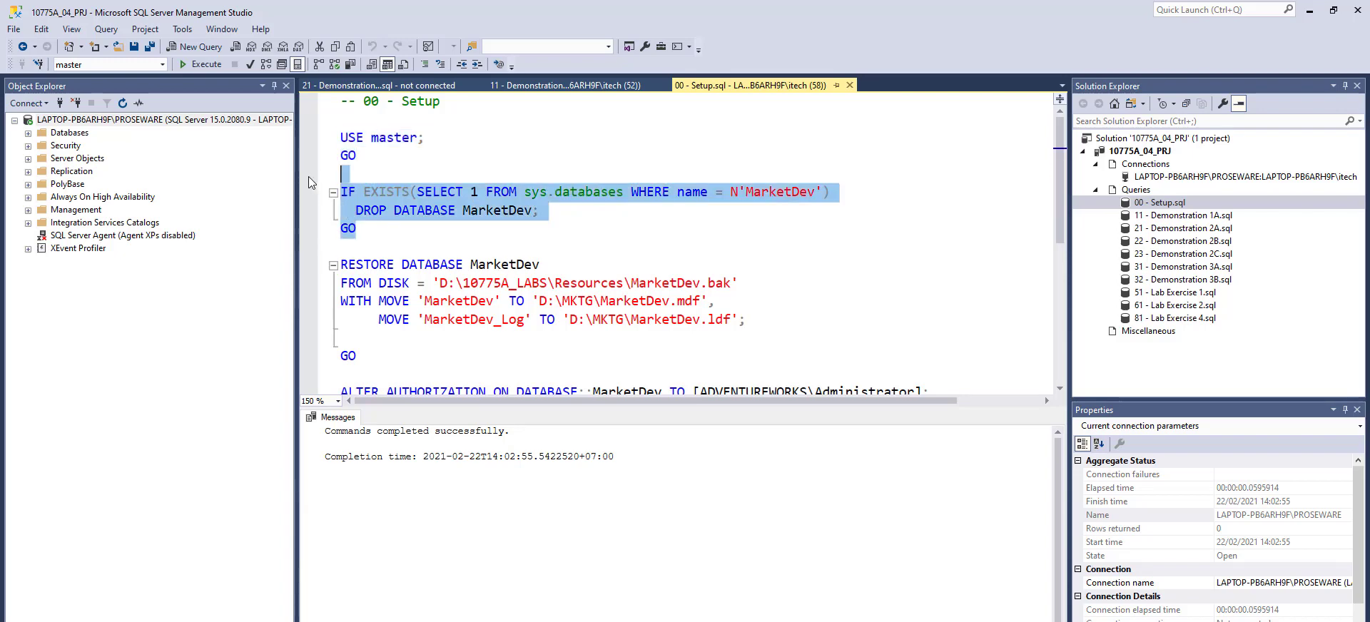
pyautogui.click(197, 65)
pyautogui.tripleClick(320, 431)
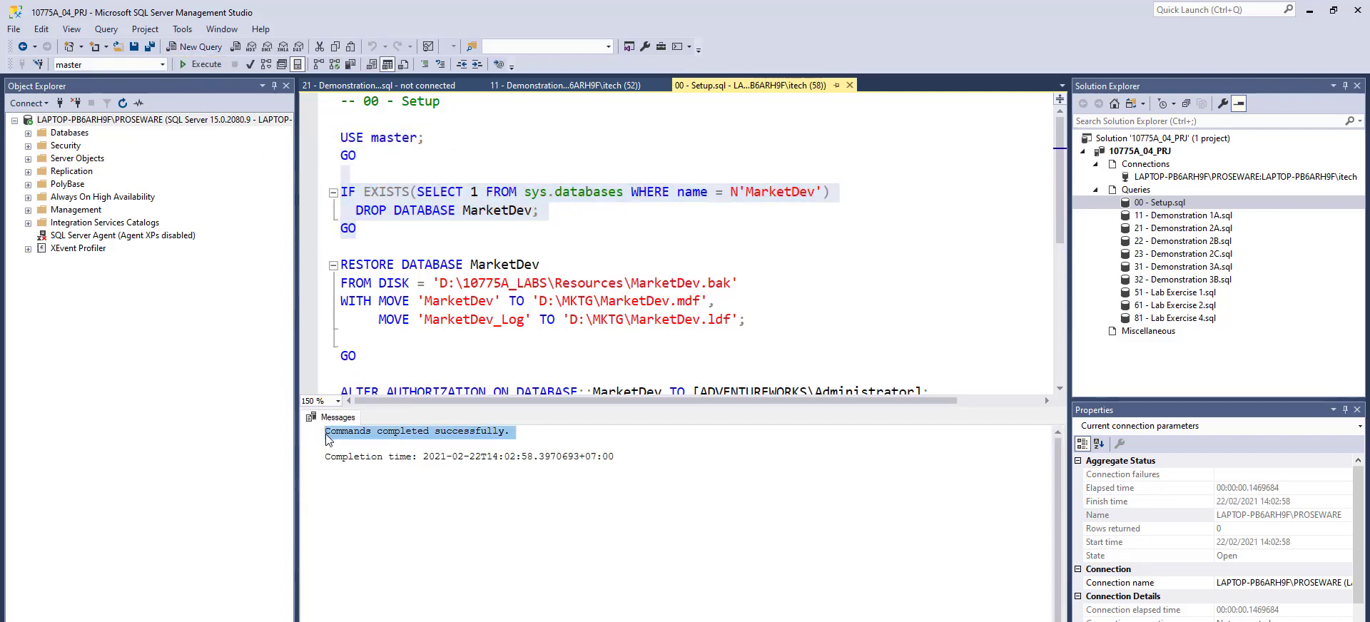
# - Execute the RESTORE DATABASE MarketDev and ALTER AUTHORIZATION statements of the setup script together
pyautogui.click(492, 211)
pyautogui.scroll(-1, 492, 218)
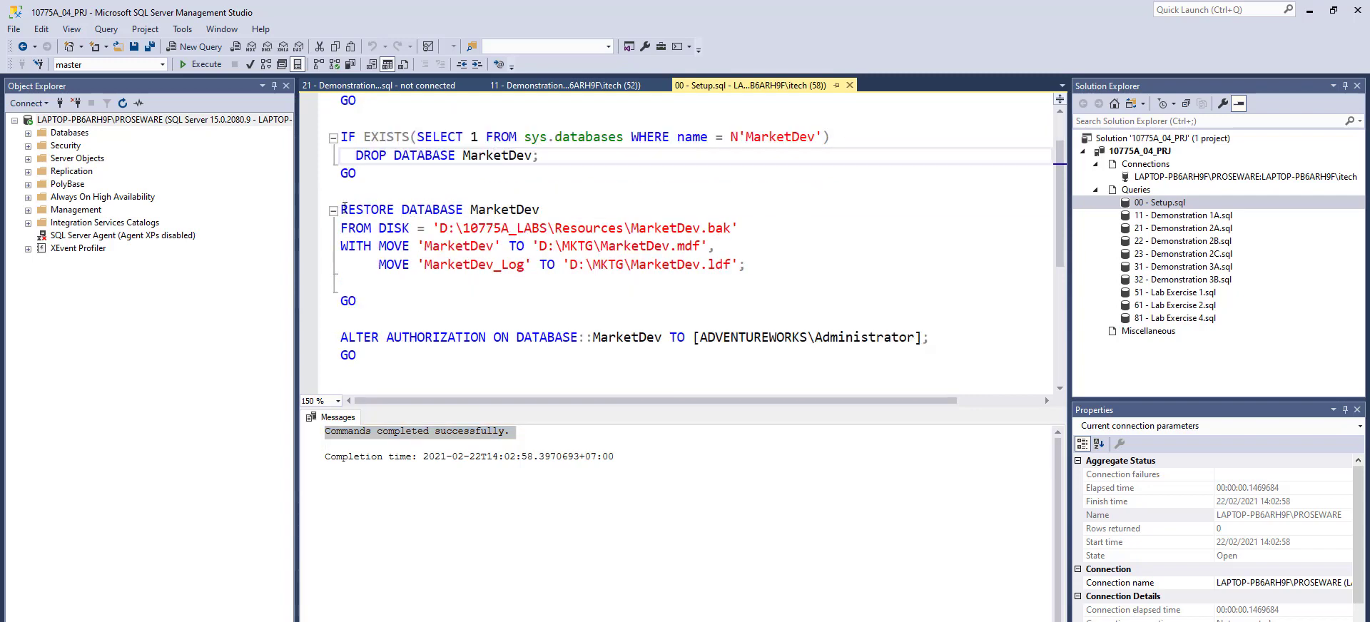
pyautogui.moveTo(341, 209); pyautogui.dragTo(421, 358)
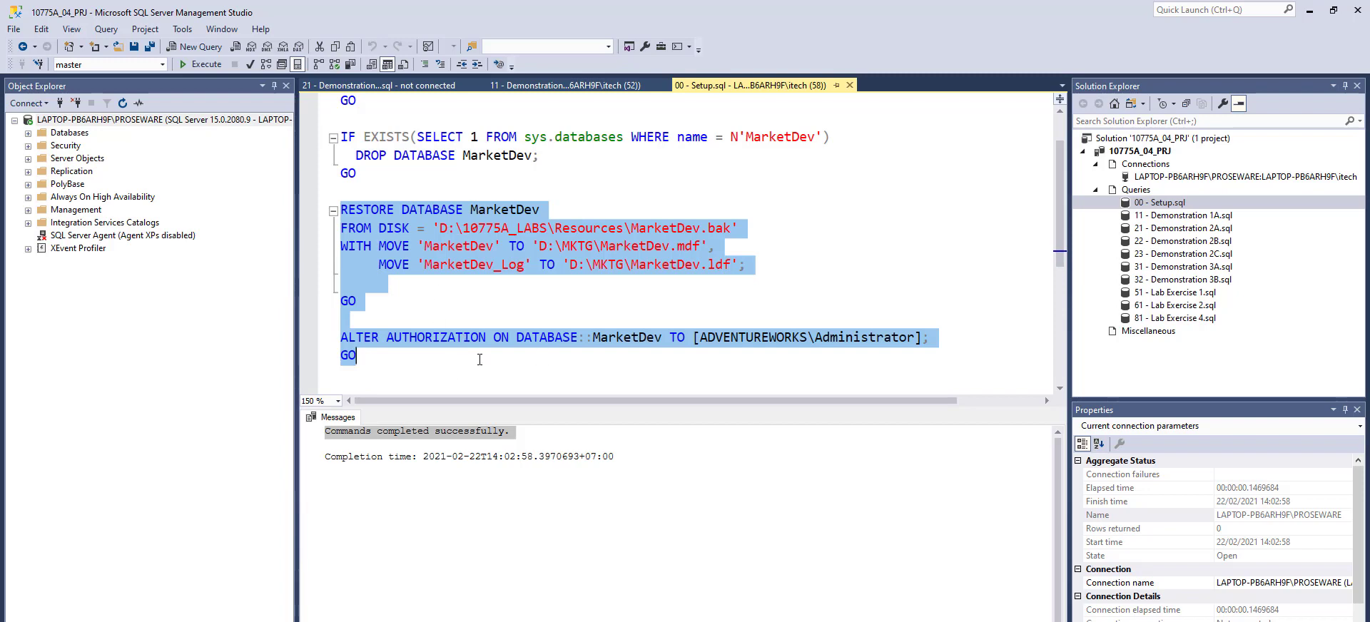
pyautogui.click(199, 65)
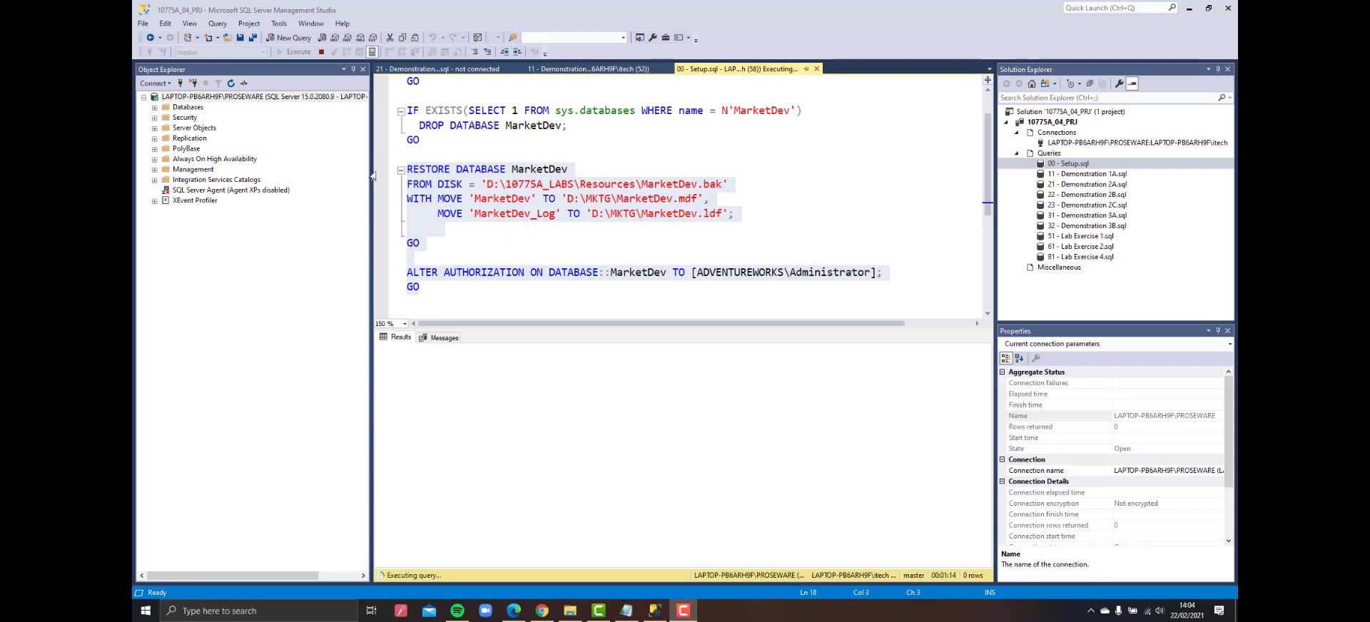
# - Expand the Proseware instance's Databases in Object Explorer and try to expand the MarketDev database
pyautogui.click(154, 108)
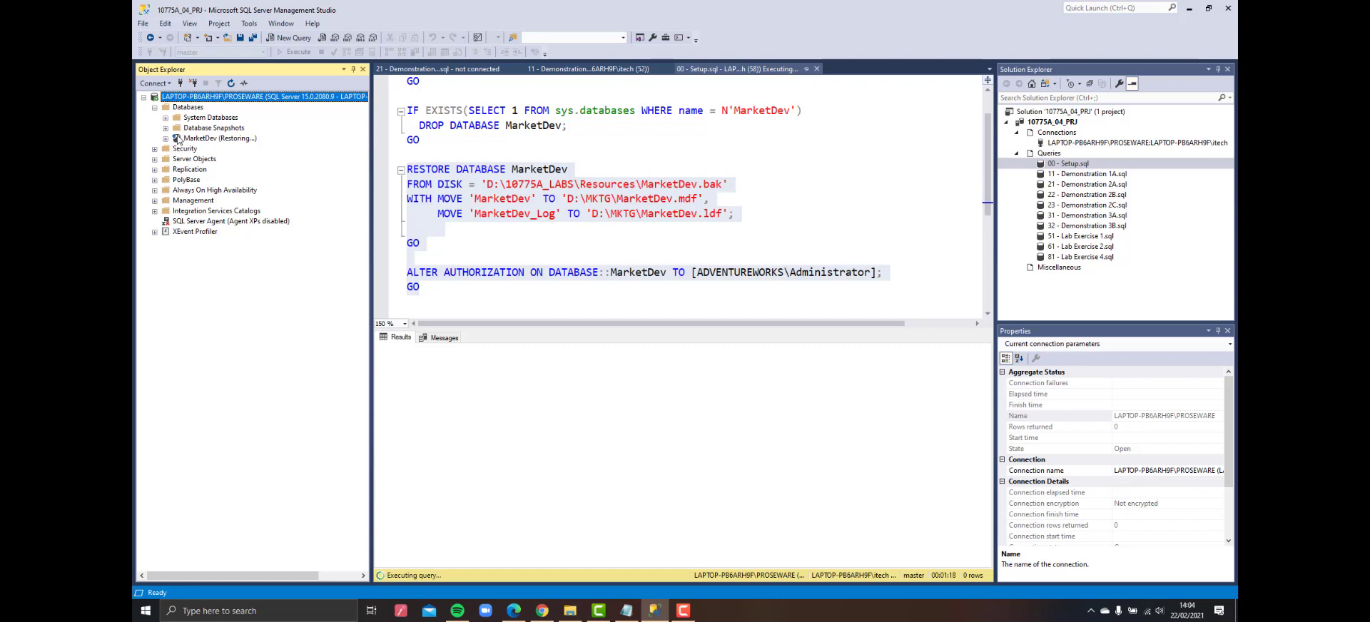
pyautogui.click(167, 138)
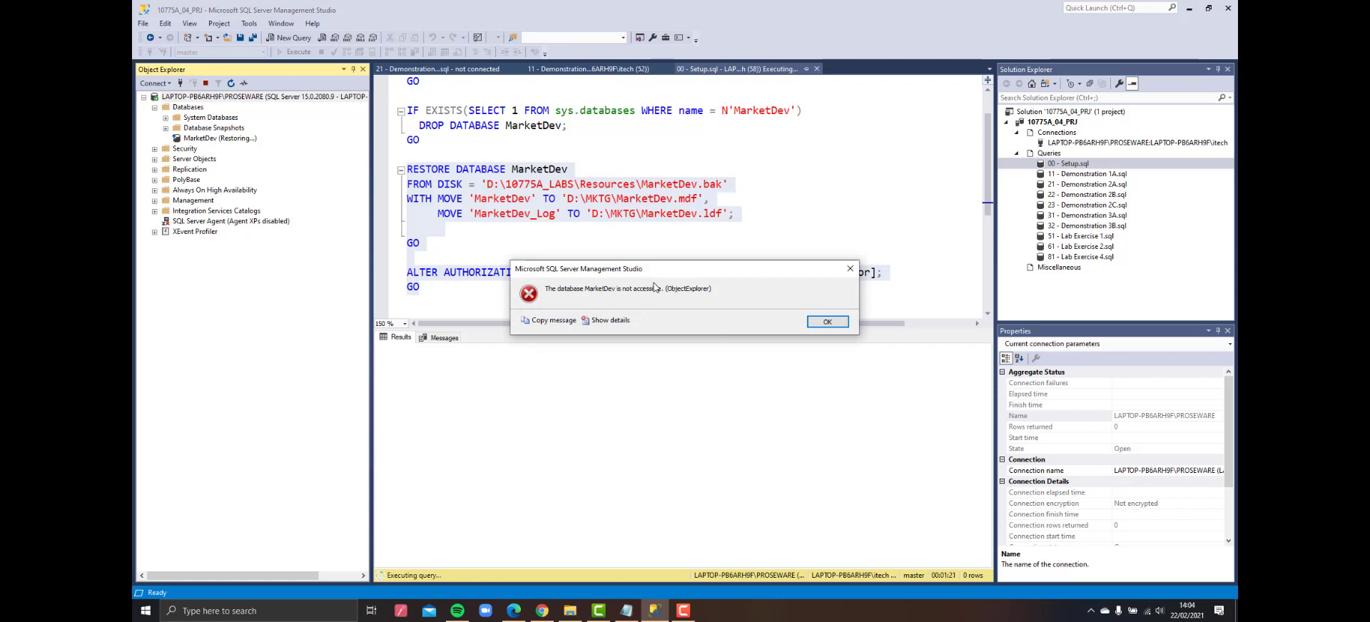
# - Review the restore messages for MarketDev's data and log files, and expand the restored database's Tables in Object Explorer
pyautogui.click(853, 277)
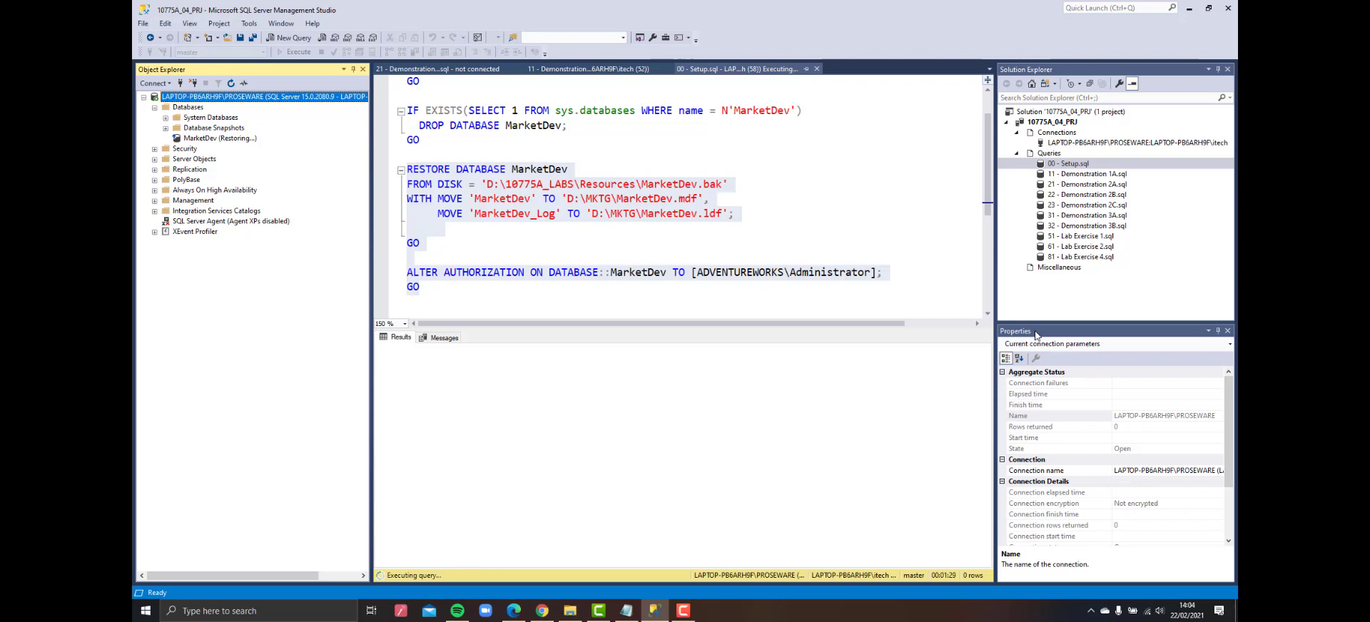
pyautogui.click(854, 219)
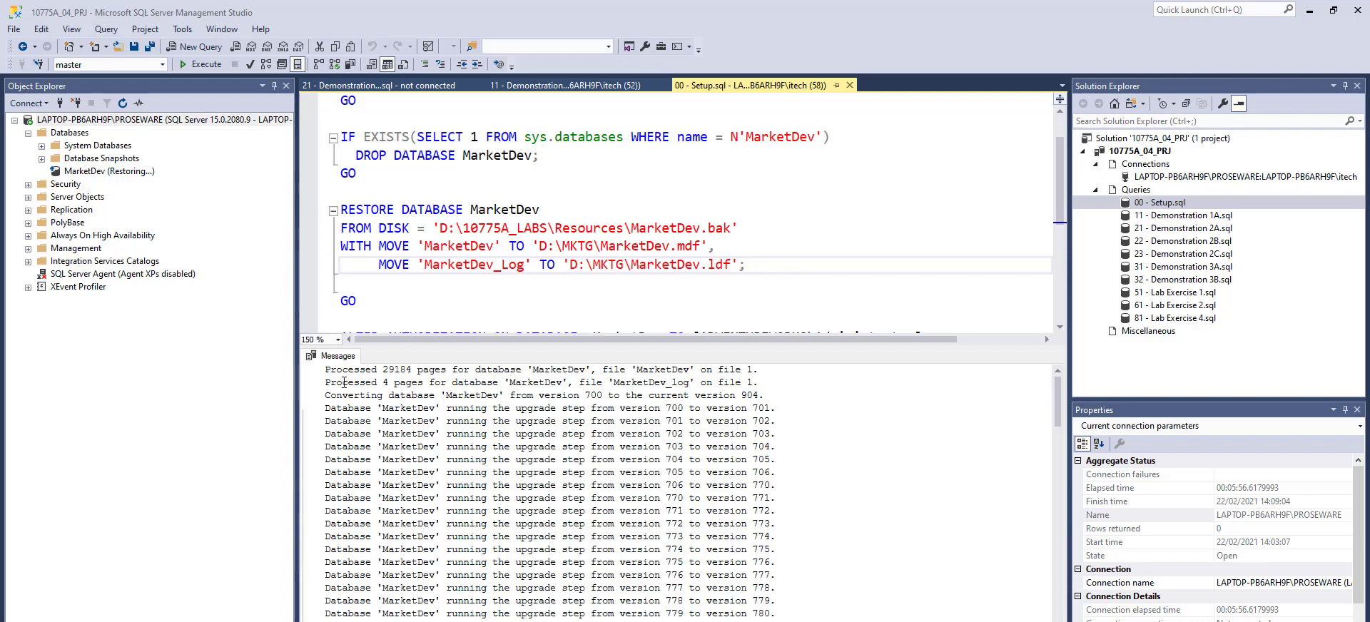
pyautogui.moveTo(326, 369); pyautogui.dragTo(432, 371)
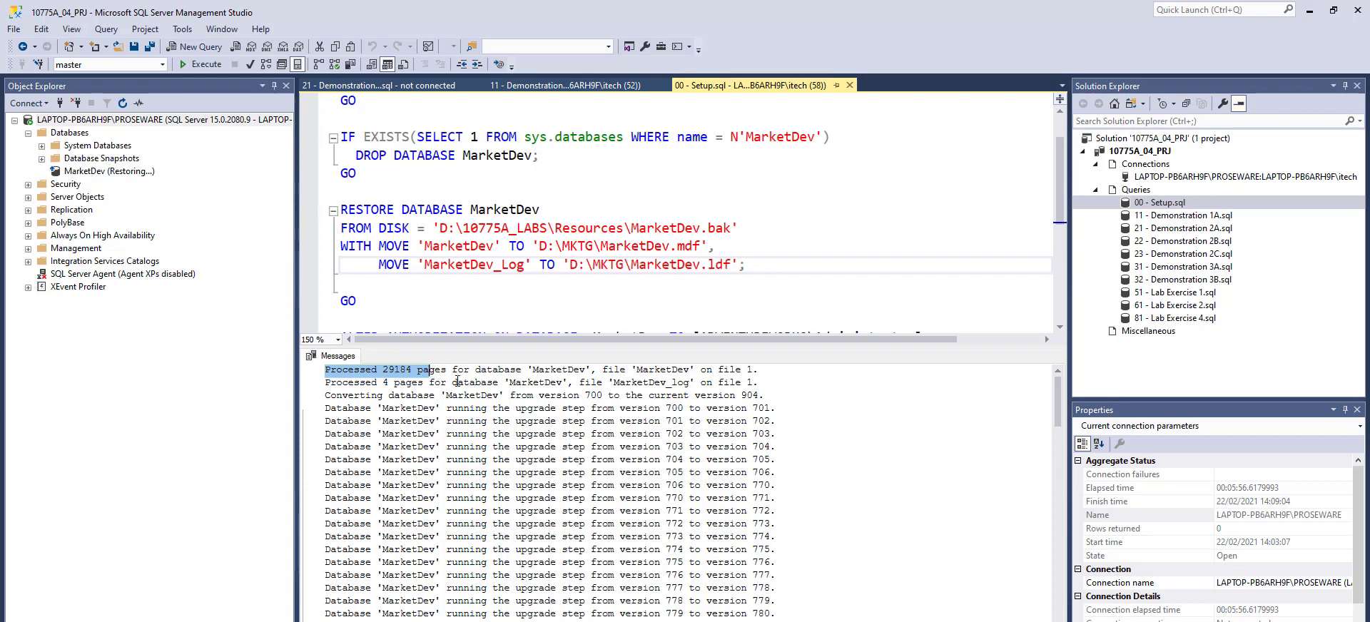
pyautogui.click(515, 396)
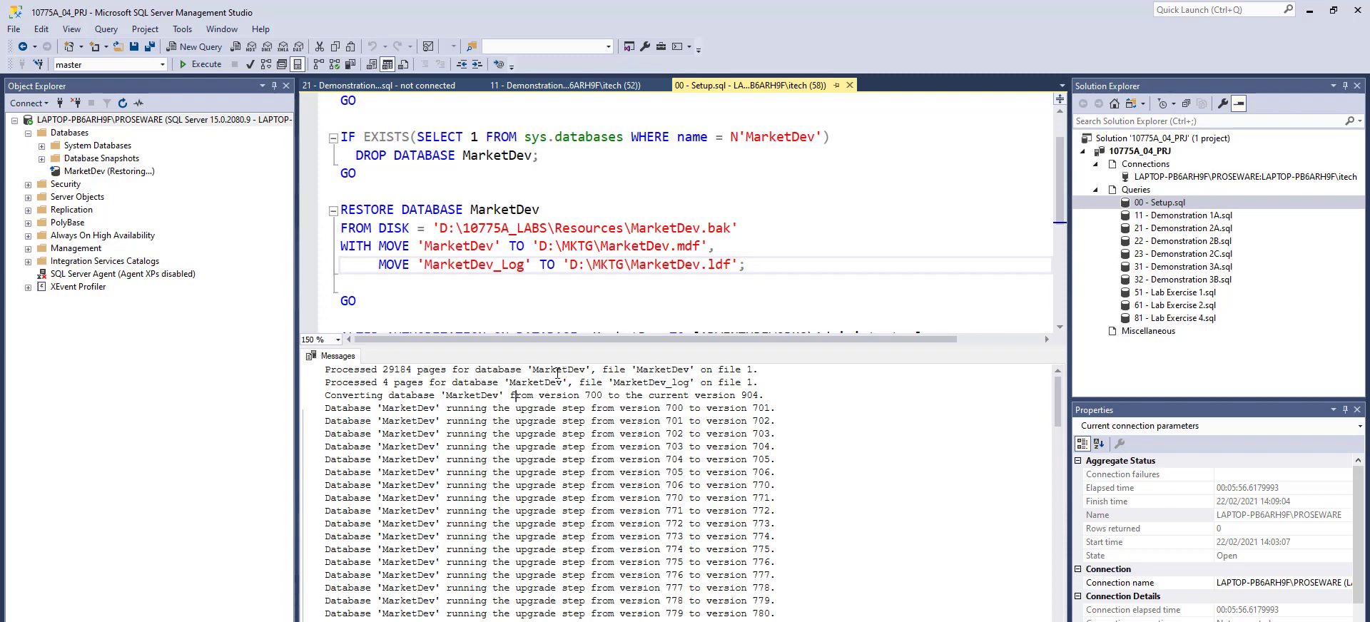
pyautogui.doubleClick(535, 382)
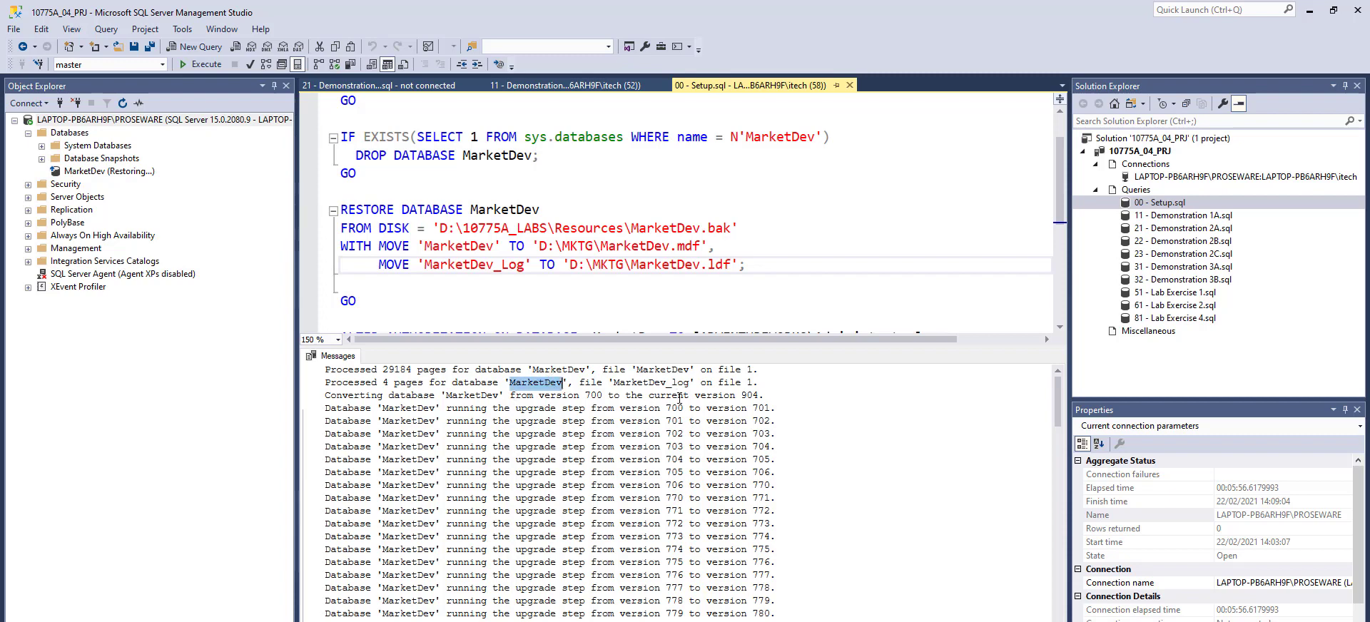
pyautogui.moveTo(637, 381); pyautogui.dragTo(687, 384)
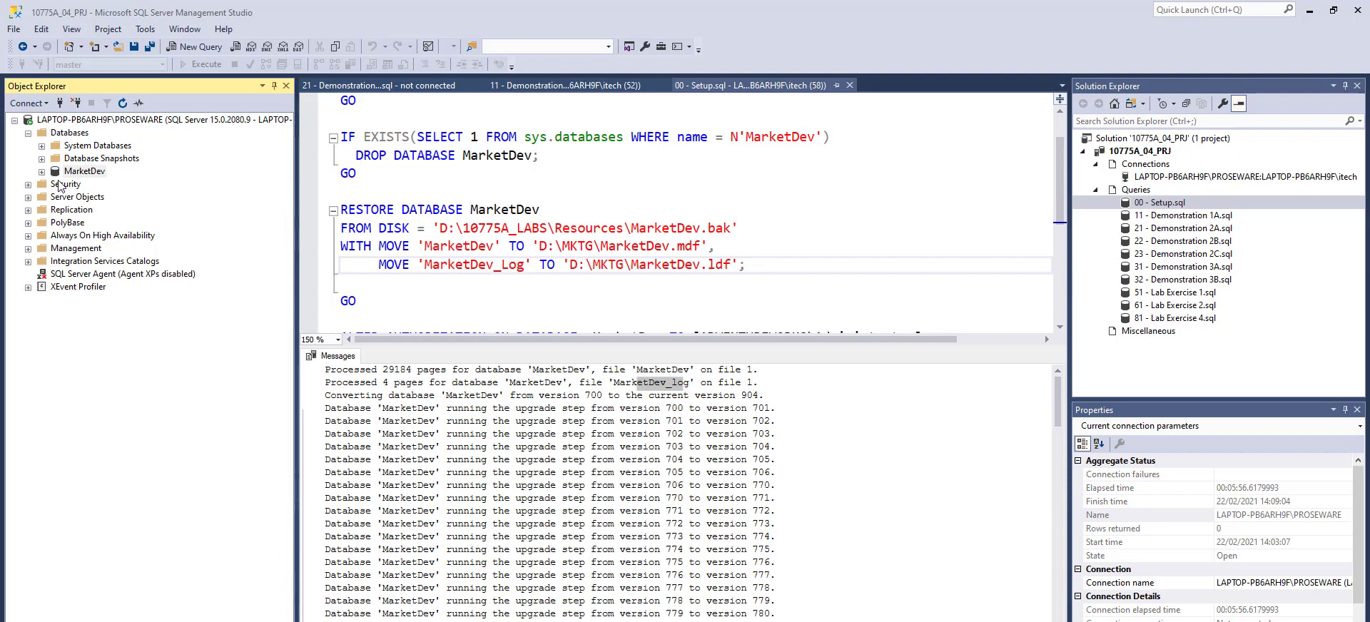
pyautogui.doubleClick(75, 172)
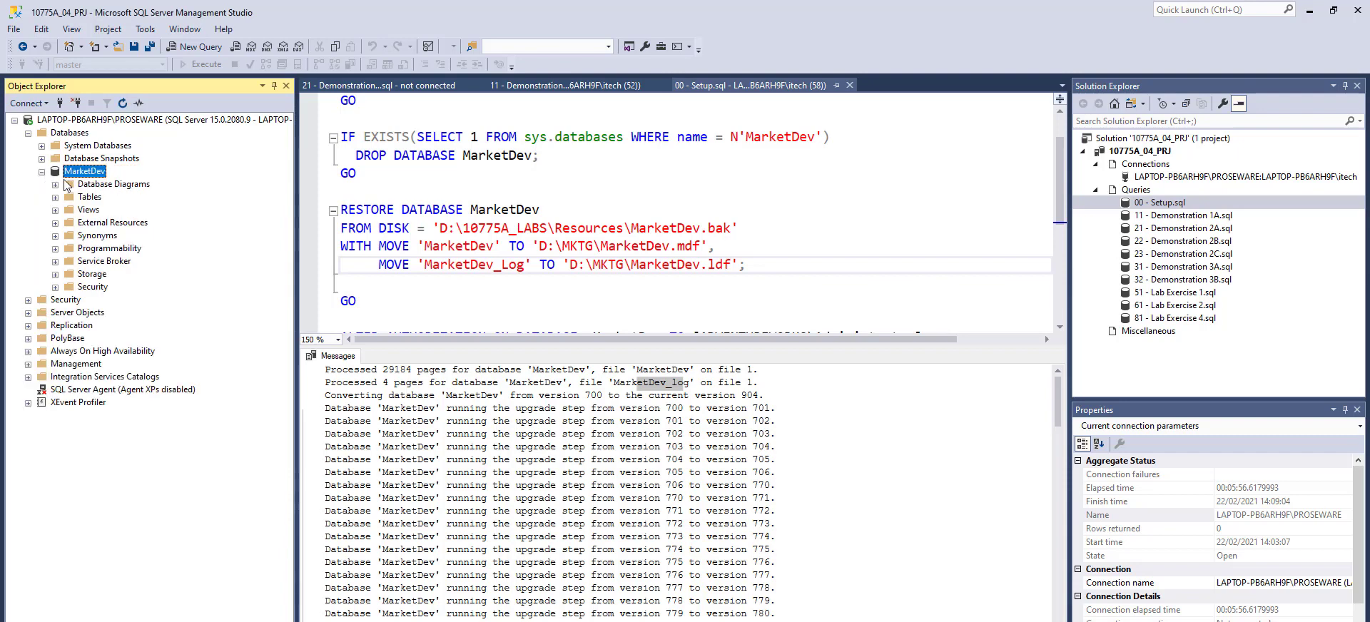
pyautogui.click(55, 197)
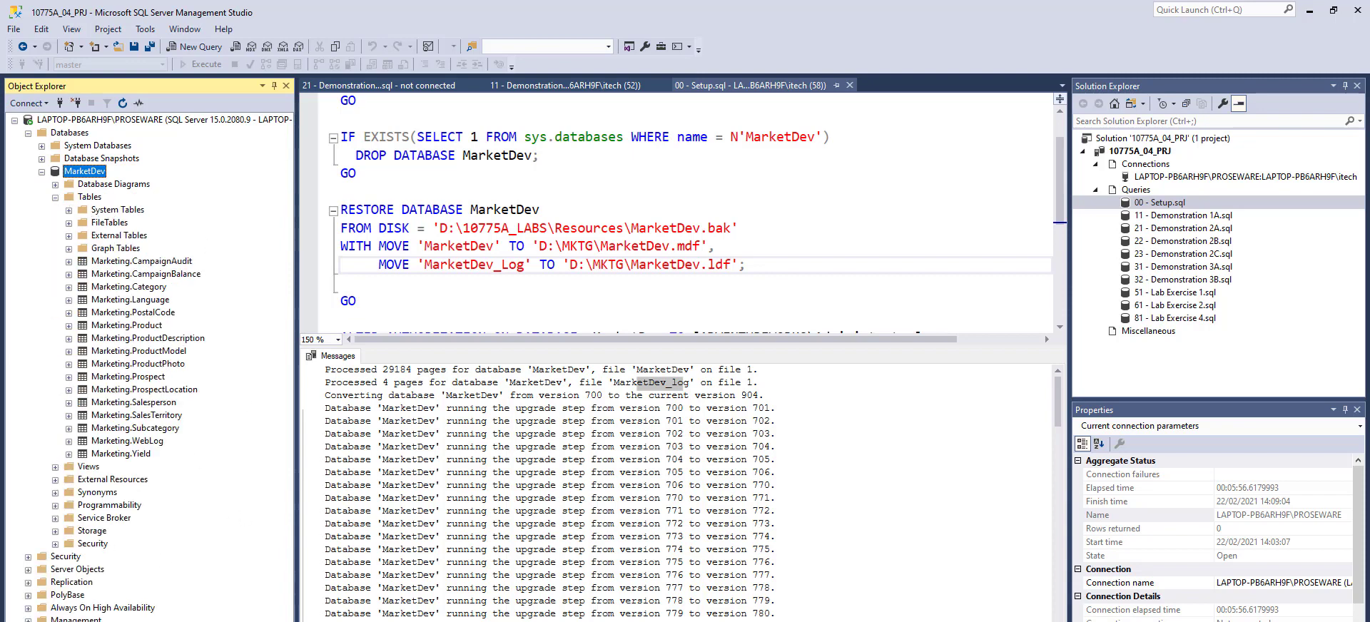
# - Switch to File Explorer and locate the MarketDev.bak backup file in D:\10775A_LABS\Resources
pyautogui.hotkey('alt', 'Tab')
pyautogui.scroll(-1, 156, 403)
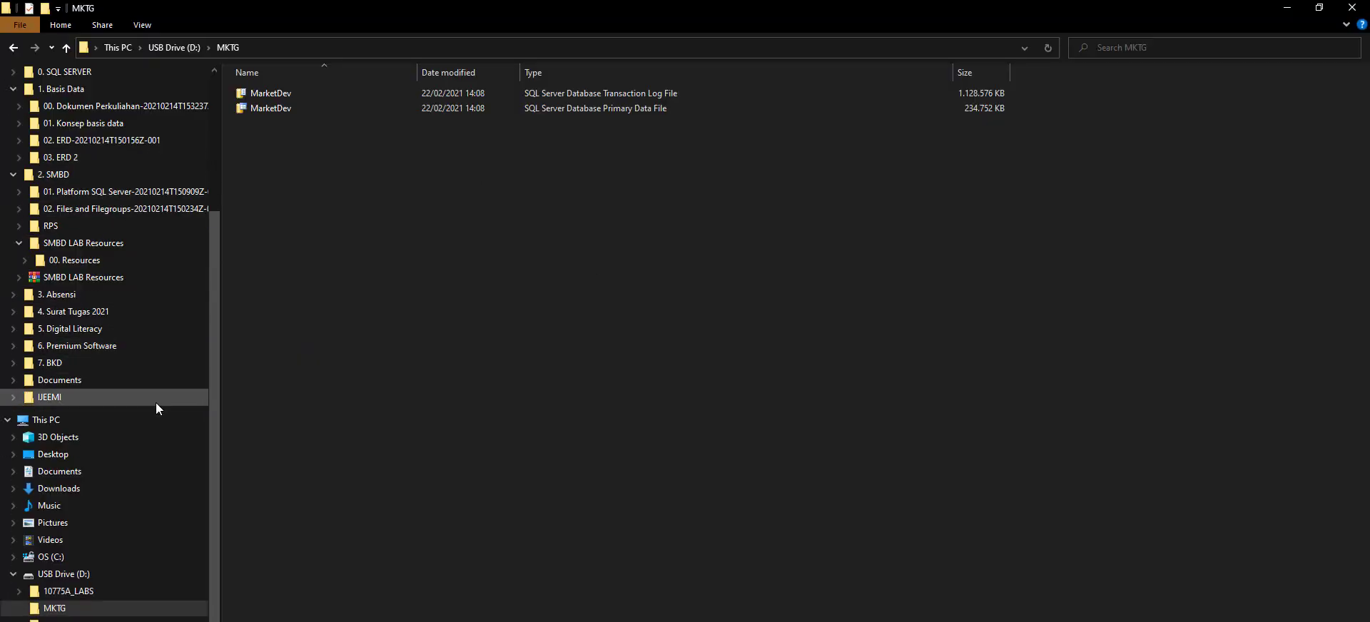
pyautogui.click(82, 597)
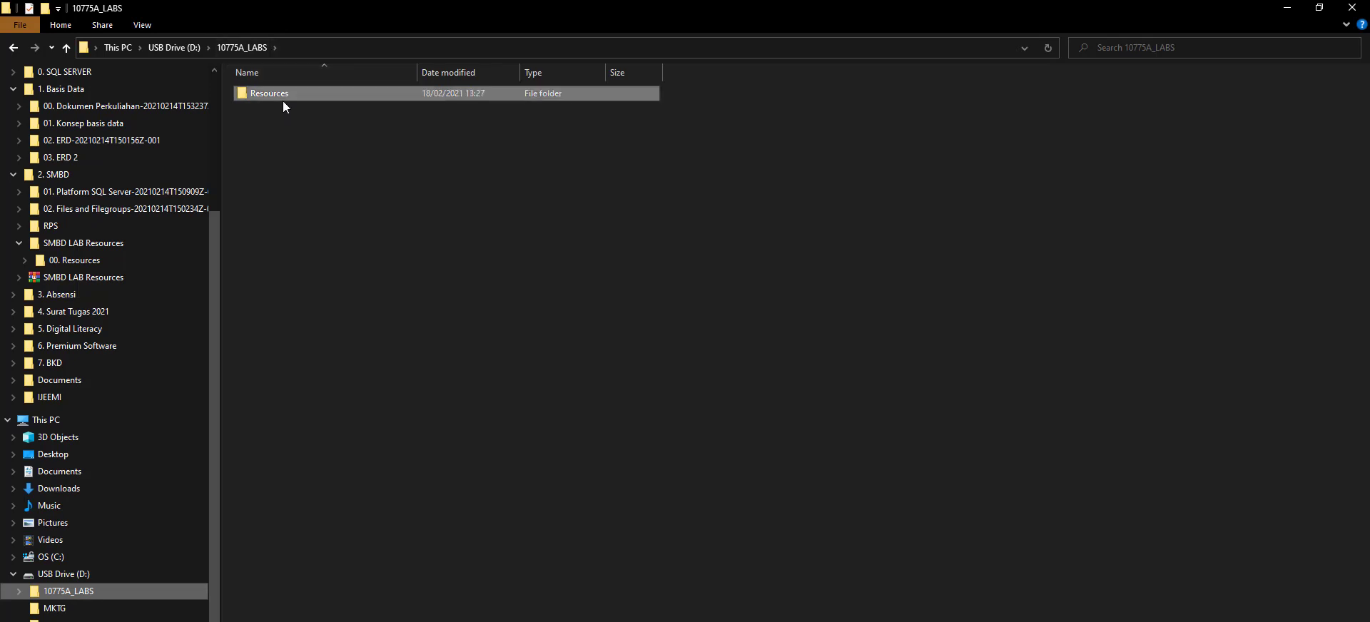
pyautogui.doubleClick(283, 100)
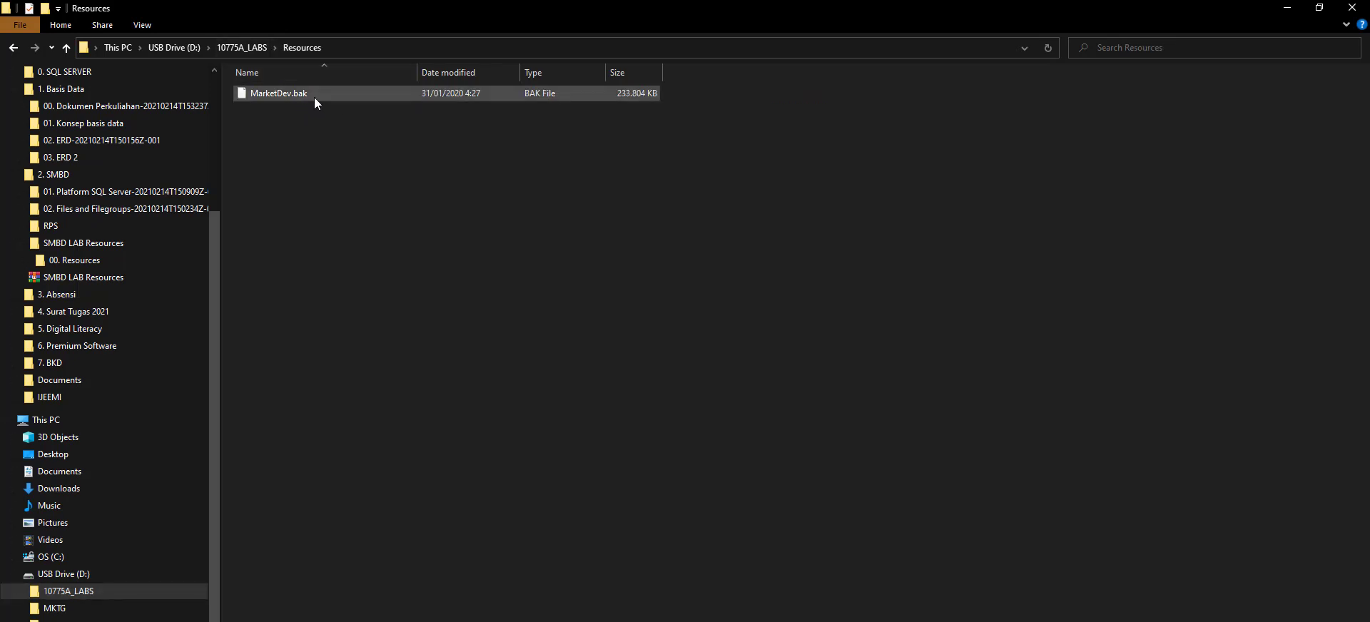
pyautogui.click(314, 96)
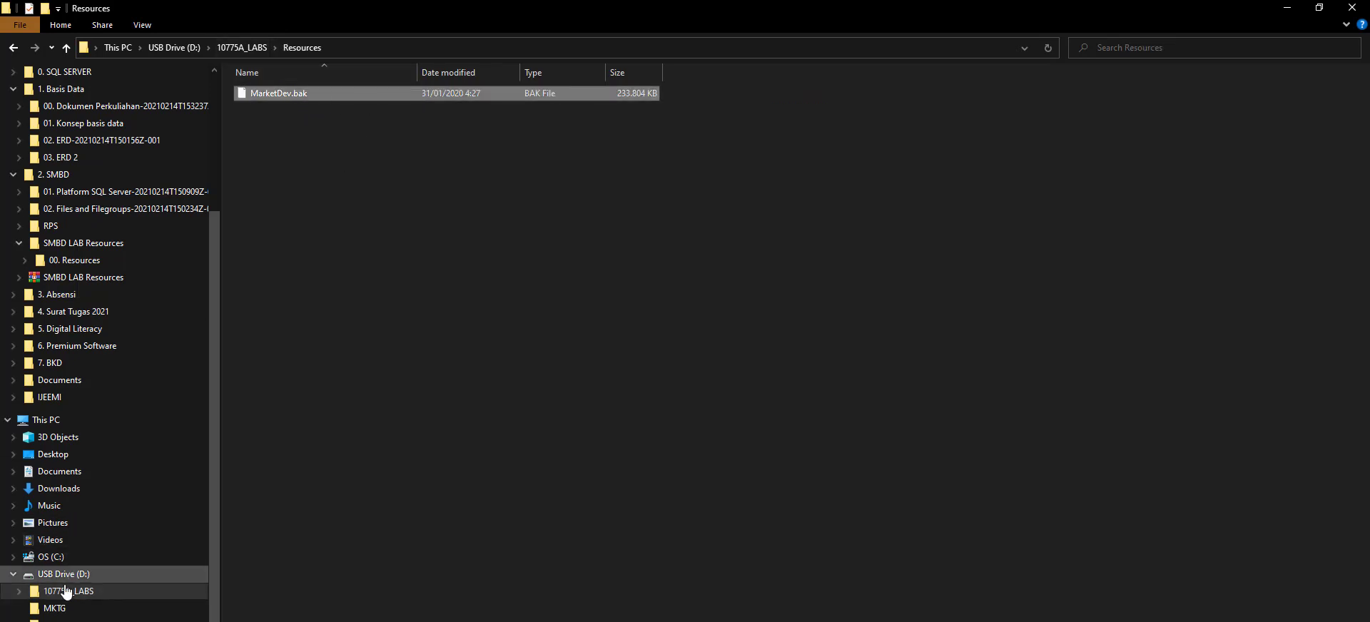
# - Examine the MarketDev primary data and transaction log files in D:\MKTG, and return to SQL Server Management Studio
pyautogui.click(79, 608)
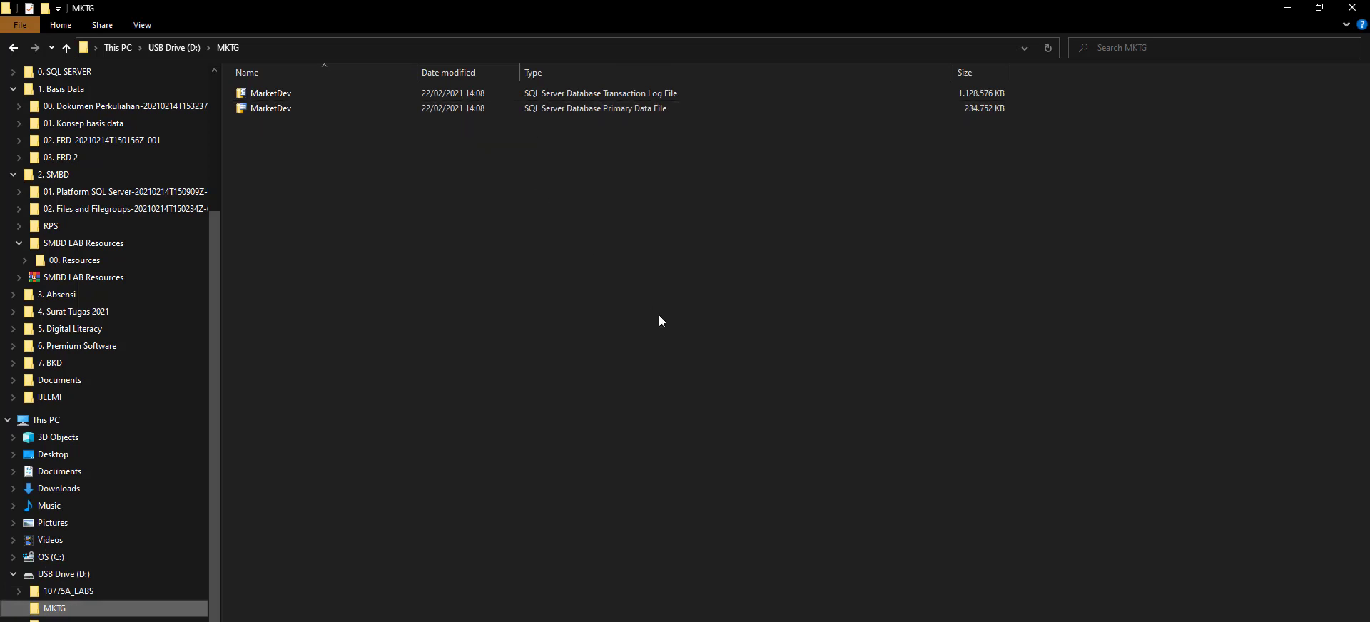
pyautogui.click(685, 108)
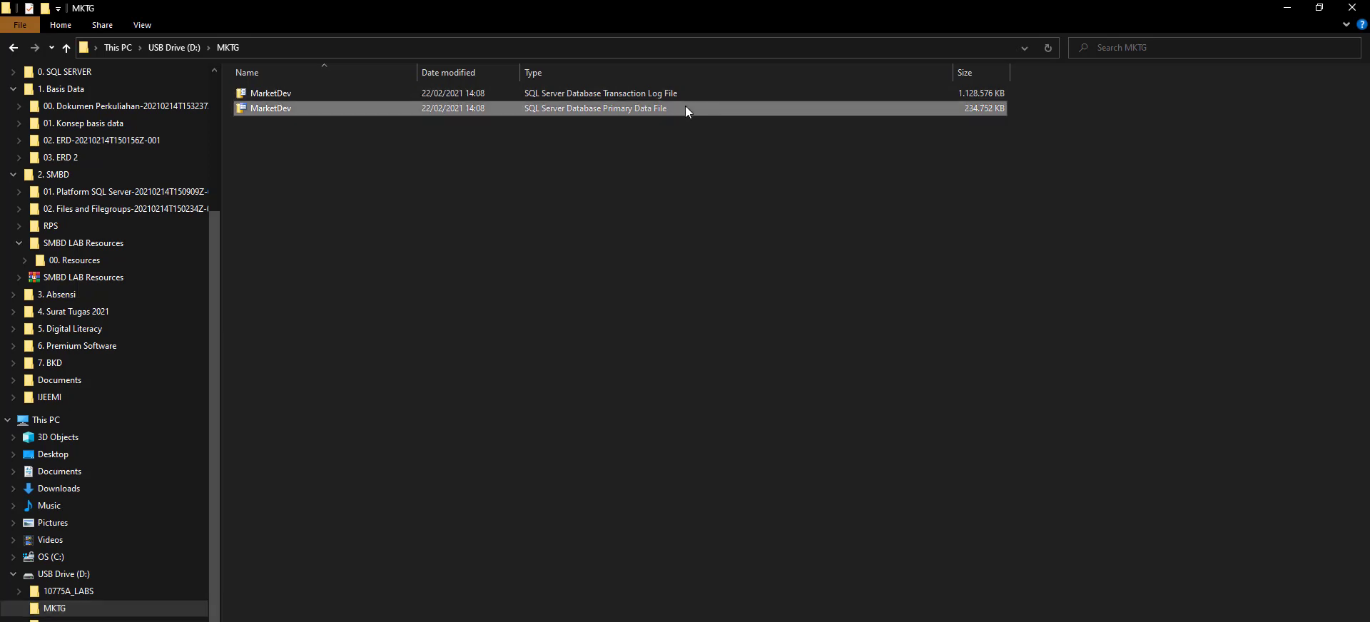
pyautogui.click(684, 92)
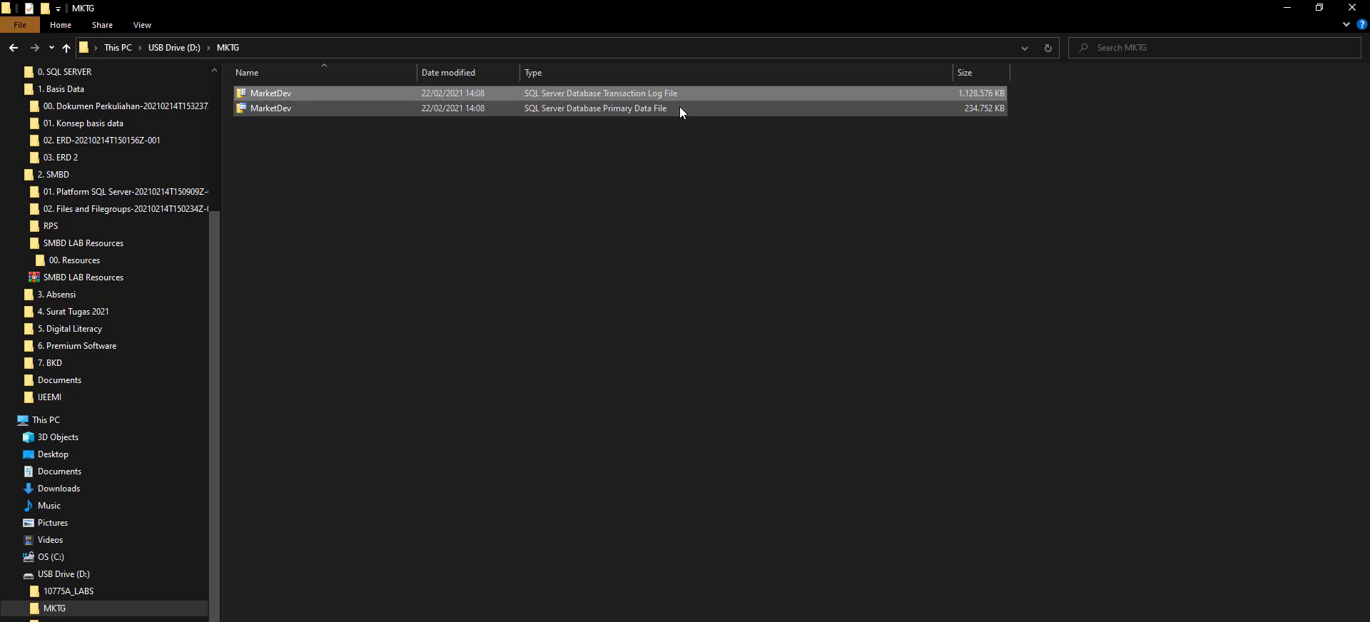
pyautogui.click(290, 112)
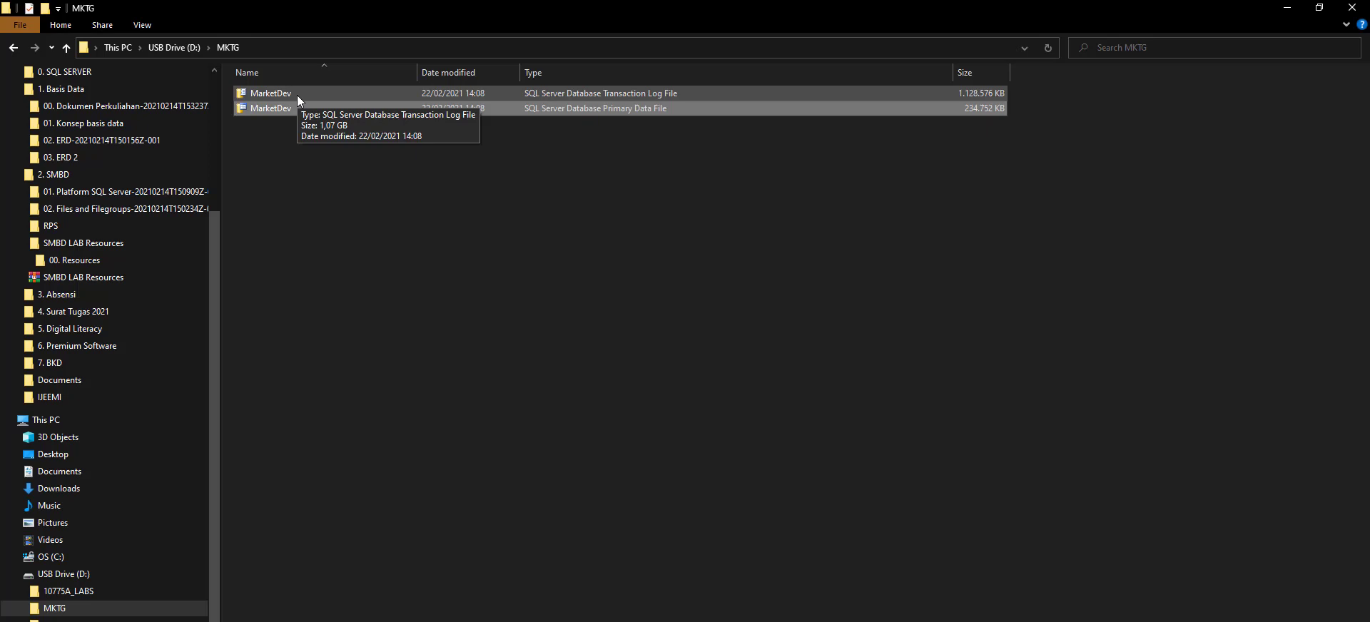
pyautogui.click(297, 96)
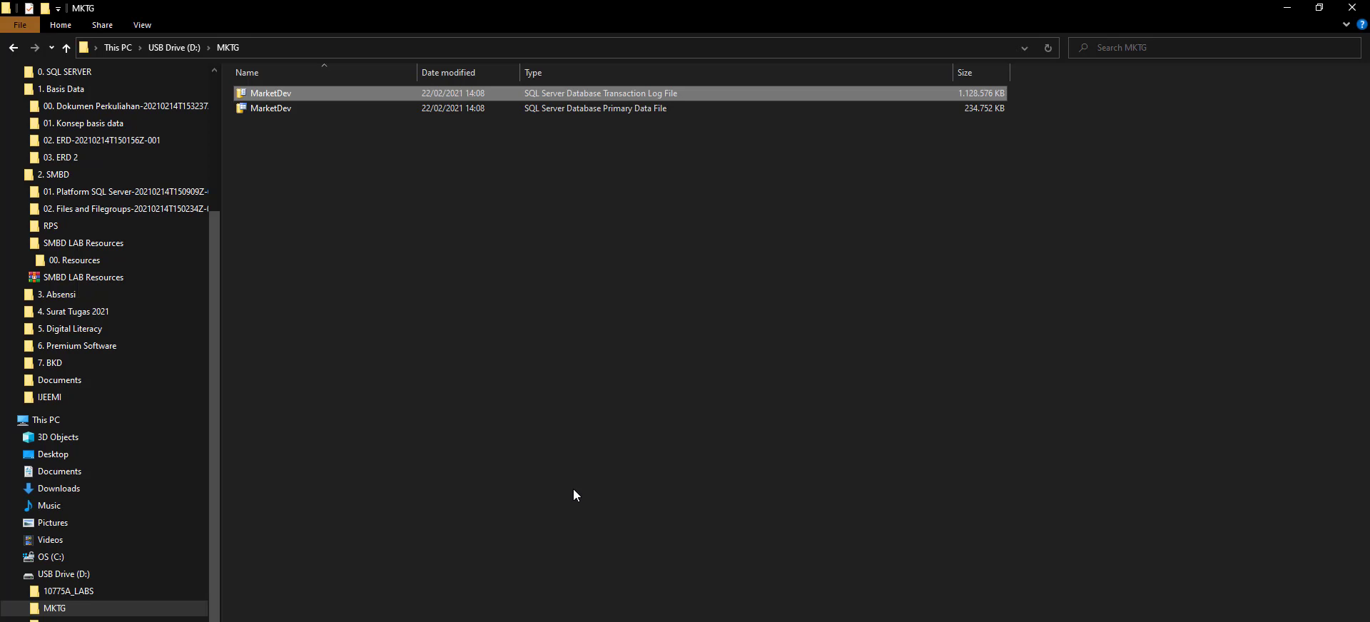
pyautogui.hotkey('alt', 'Tab')
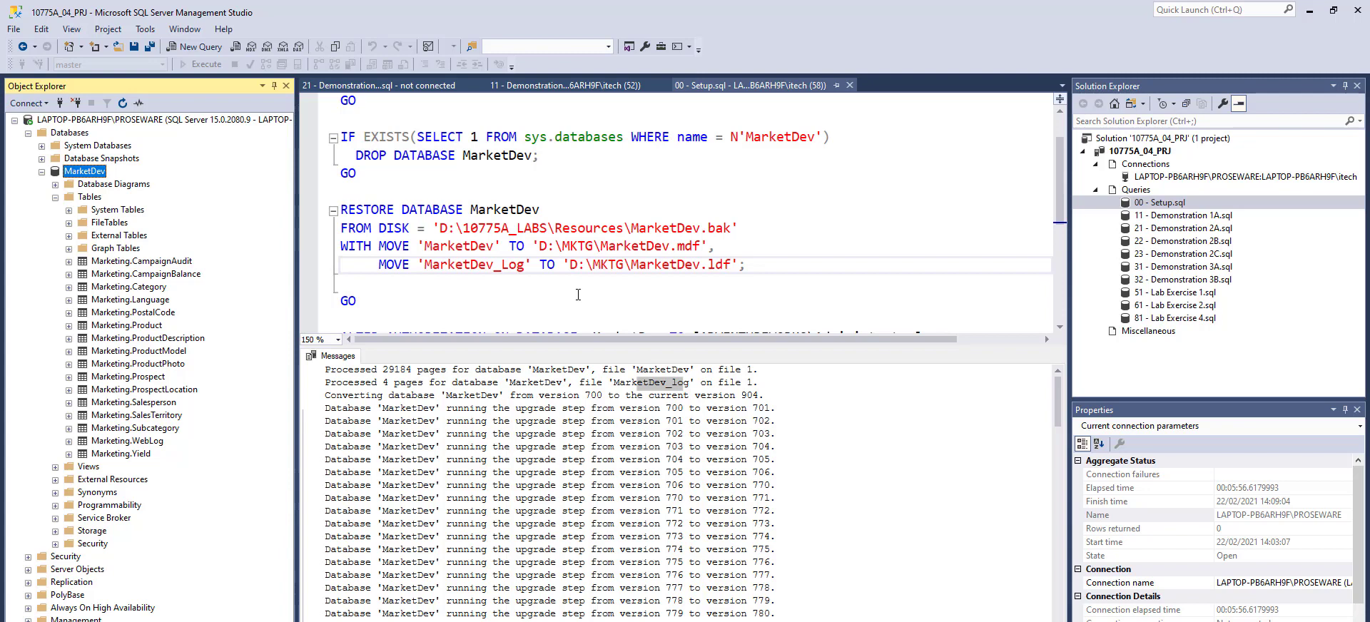
# - Open the Restore Database dialog for MarketDev and check the databases available as source
pyautogui.rightClick(105, 177)
pyautogui.moveTo(158, 243)
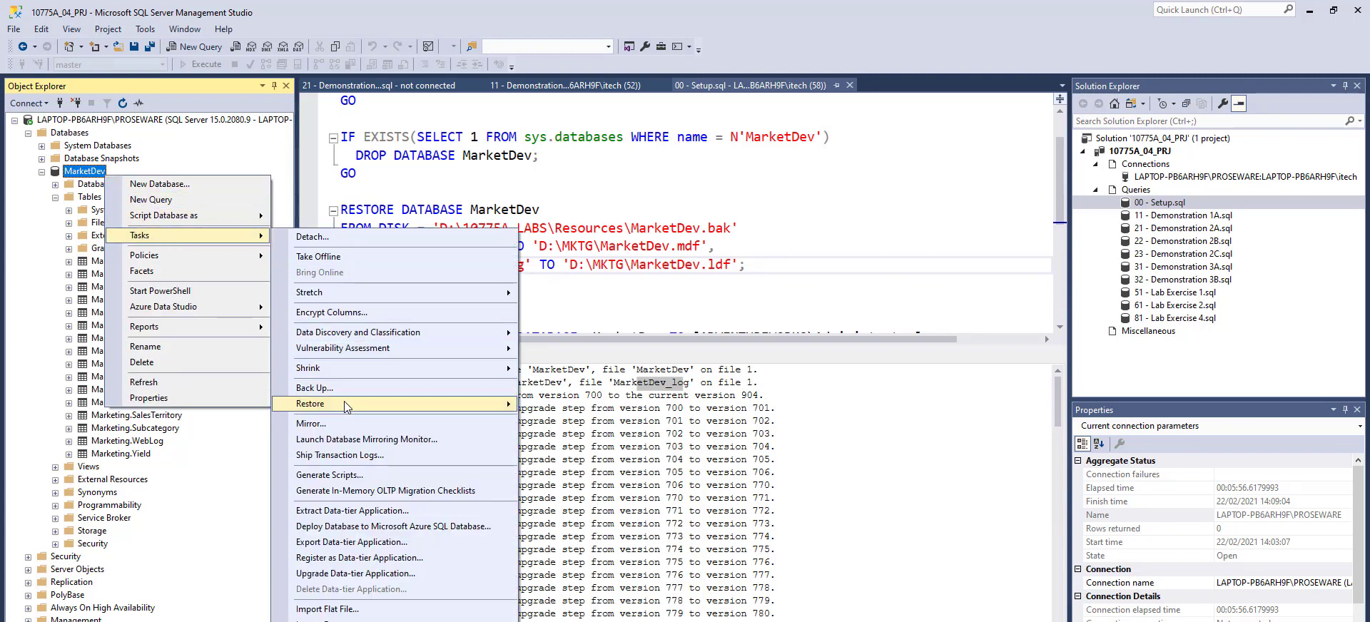
pyautogui.moveTo(344, 401)
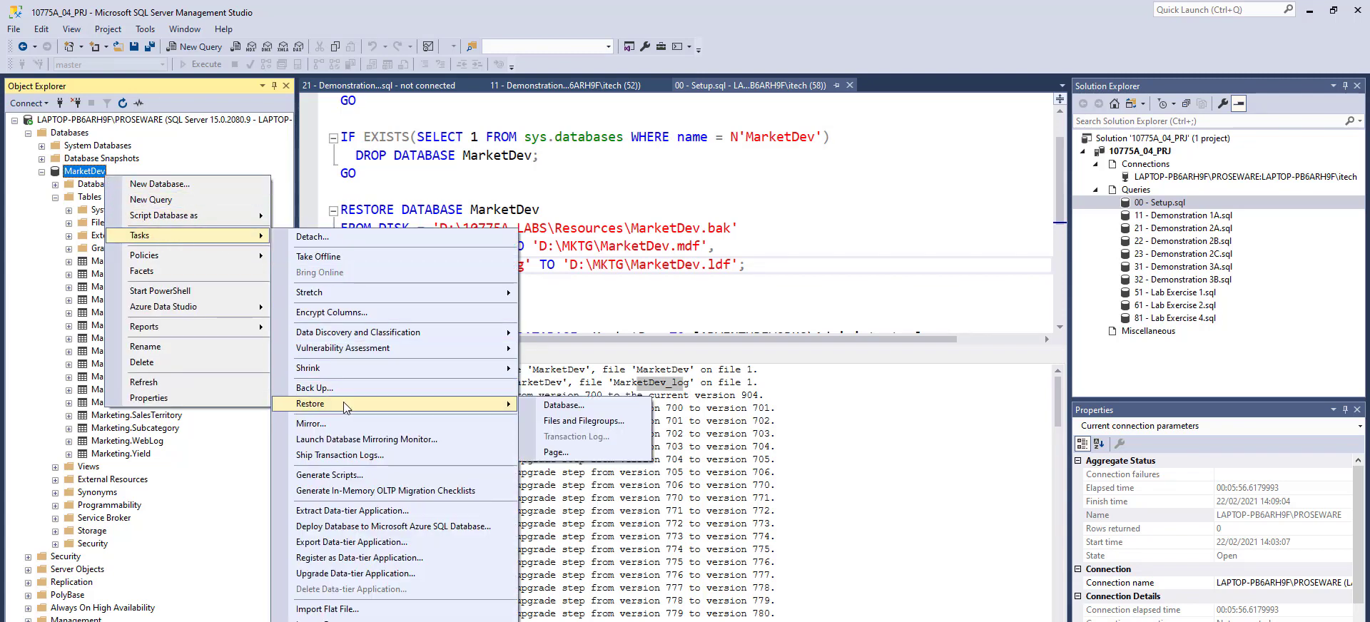
pyautogui.click(561, 407)
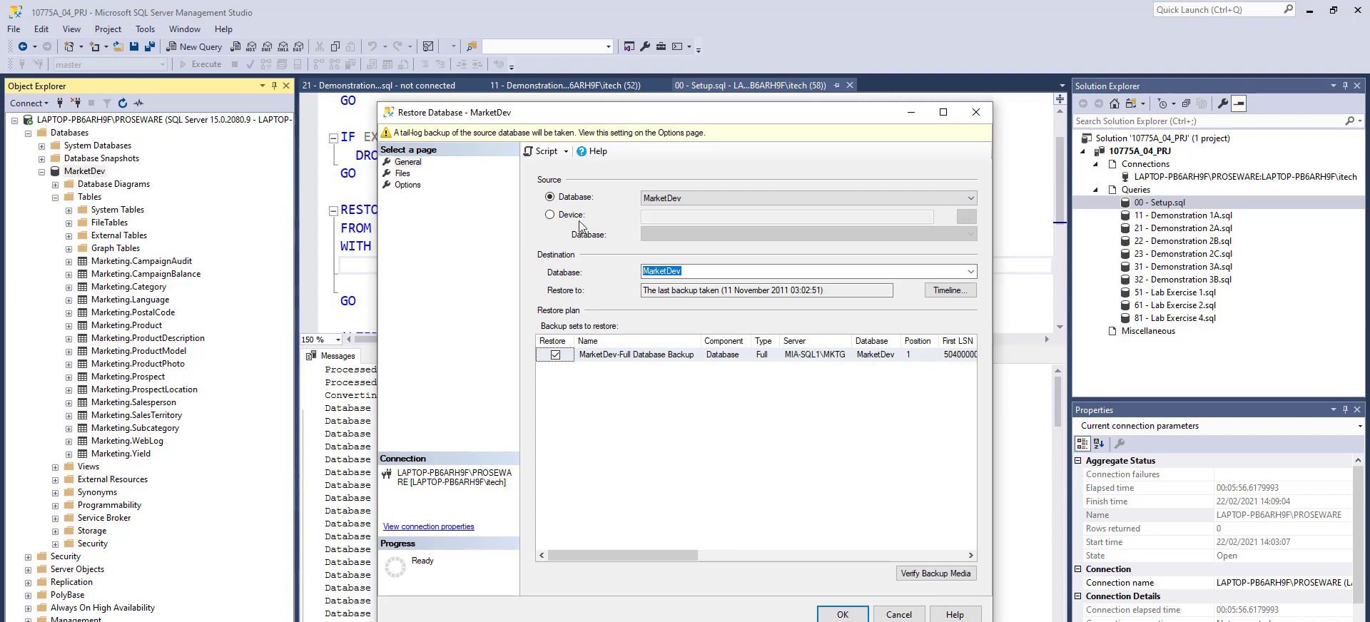
pyautogui.click(706, 198)
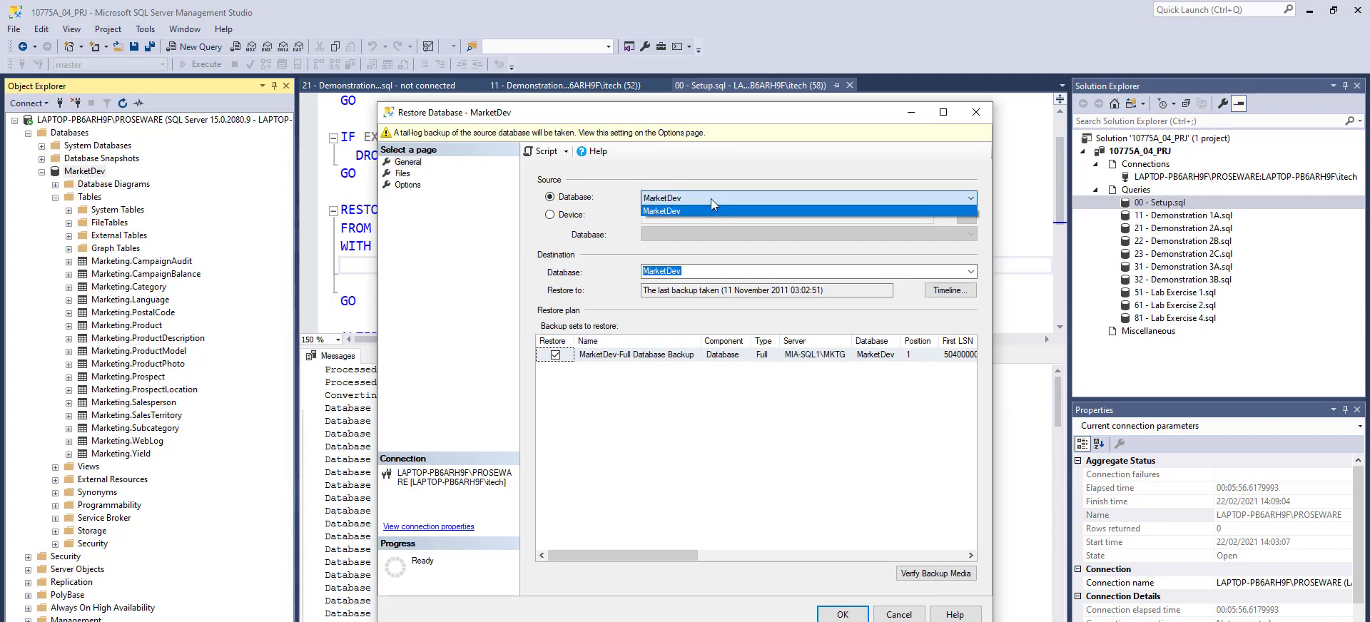
pyautogui.click(711, 198)
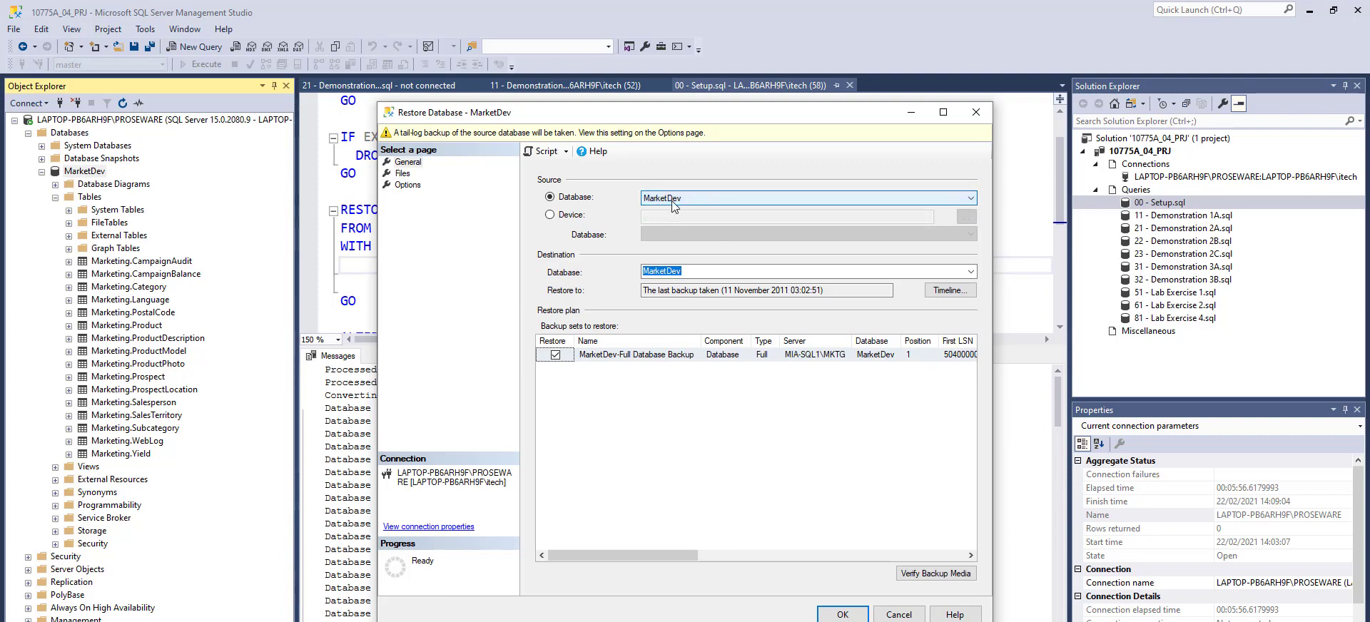
# - Set the restore source to a device and add the backup file D:\10775A_LABS\Resources\MarketDev.bak as its media
pyautogui.click(573, 218)
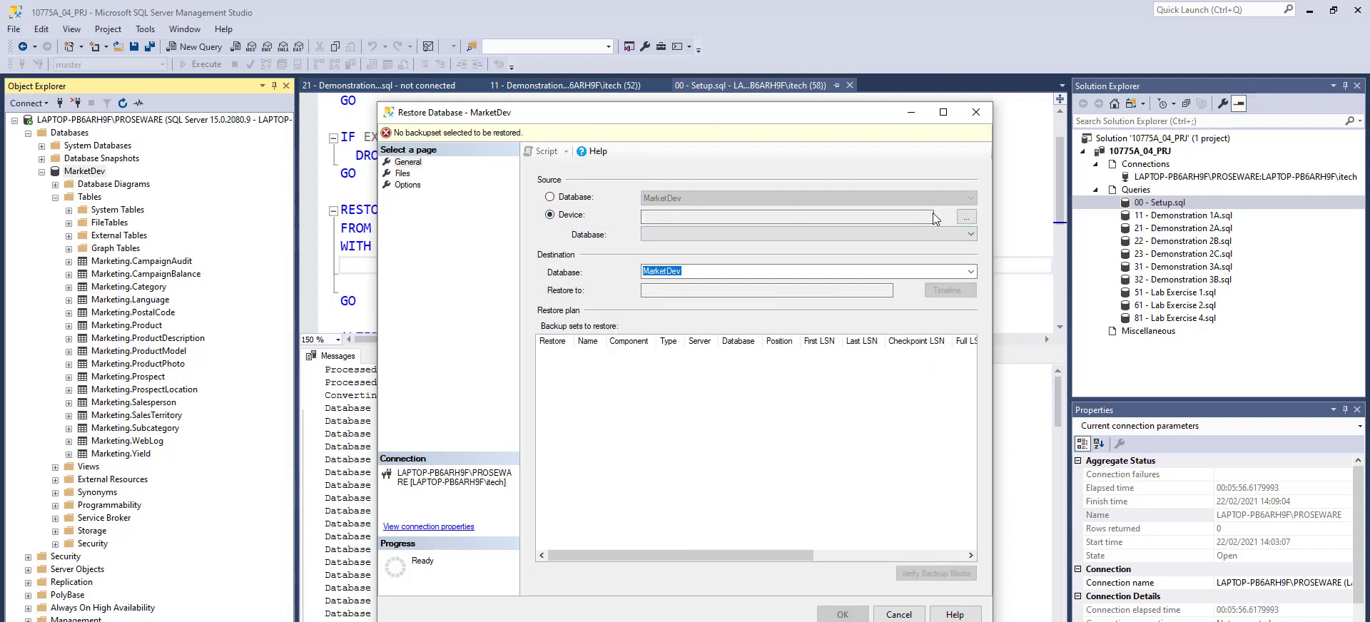
pyautogui.click(965, 216)
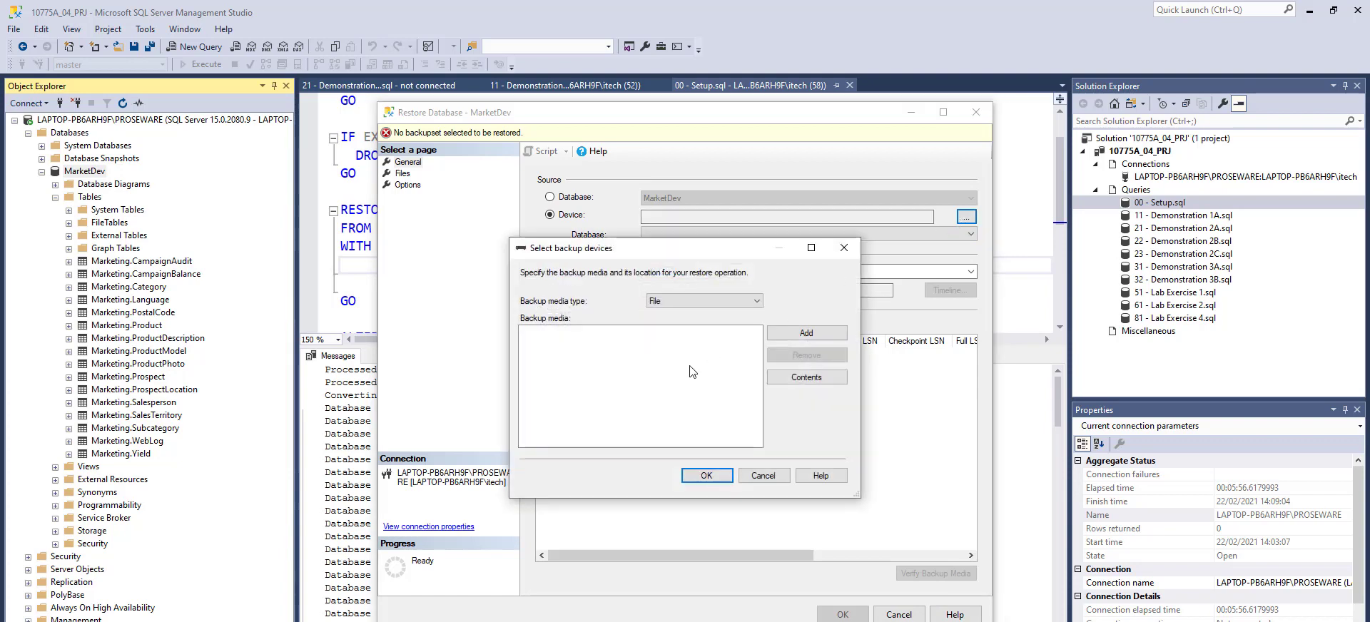
pyautogui.click(773, 336)
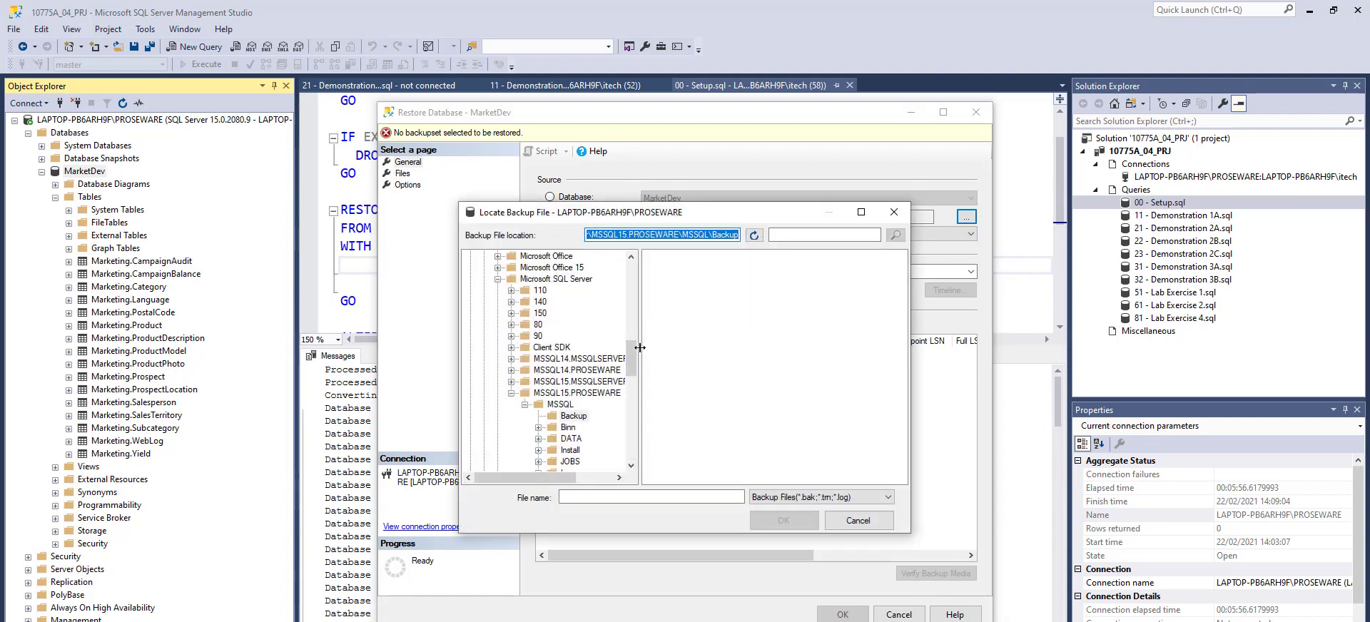
pyautogui.moveTo(631, 347); pyautogui.dragTo(631, 432)
pyautogui.click(496, 462)
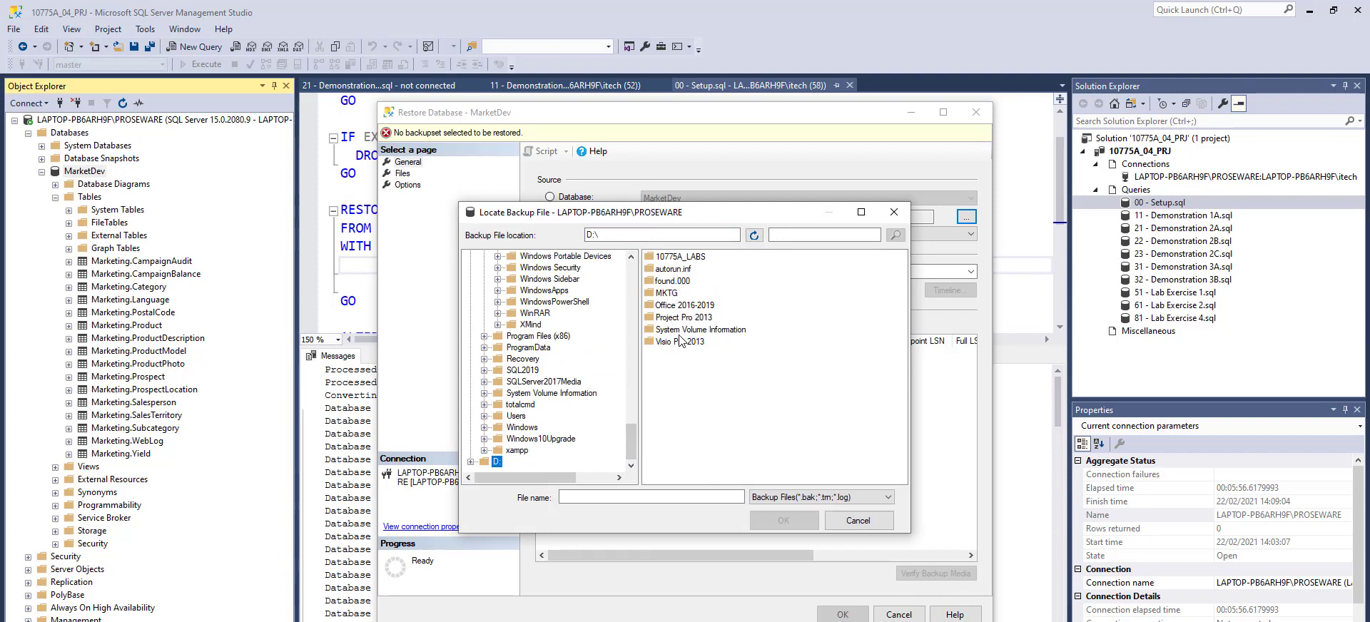
pyautogui.doubleClick(681, 257)
pyautogui.click(674, 258)
pyautogui.doubleClick(674, 259)
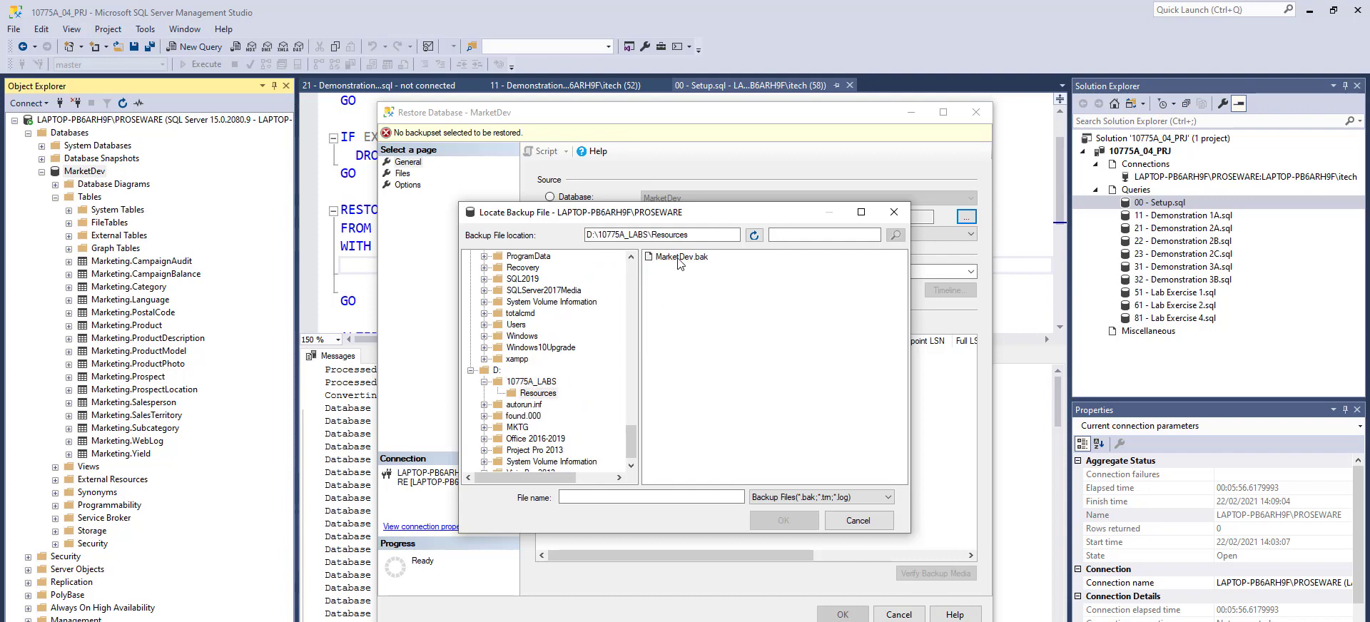
pyautogui.click(681, 257)
pyautogui.click(798, 525)
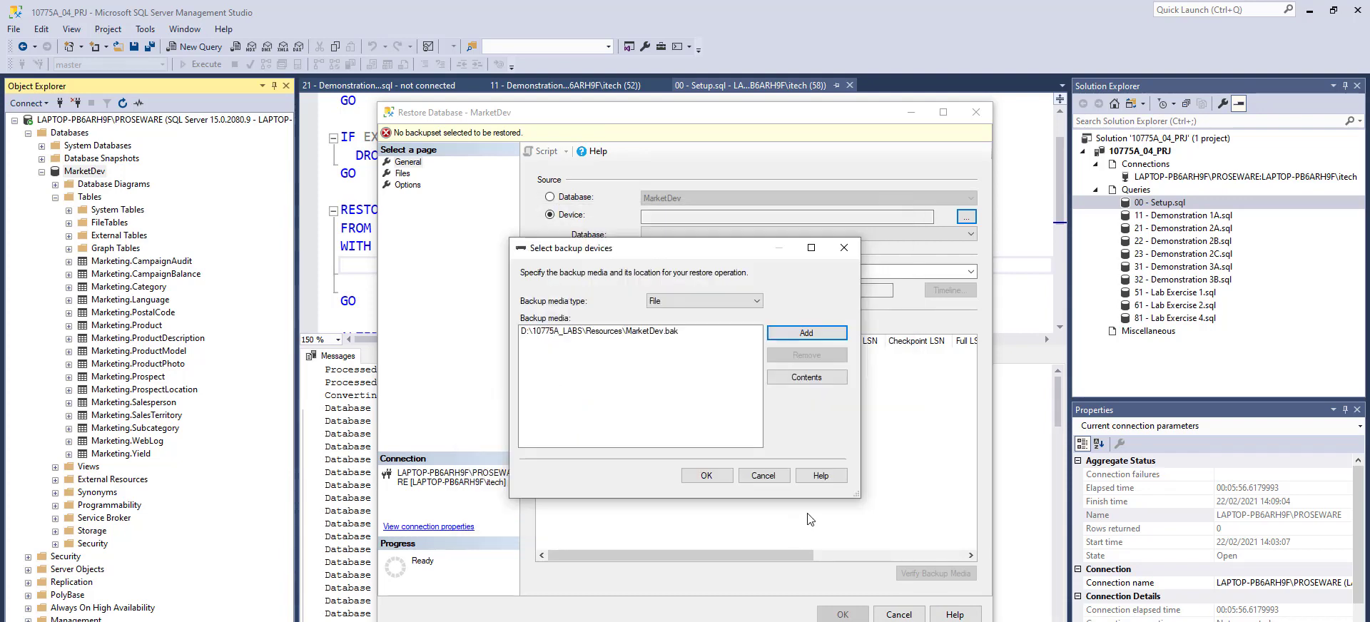
pyautogui.click(785, 474)
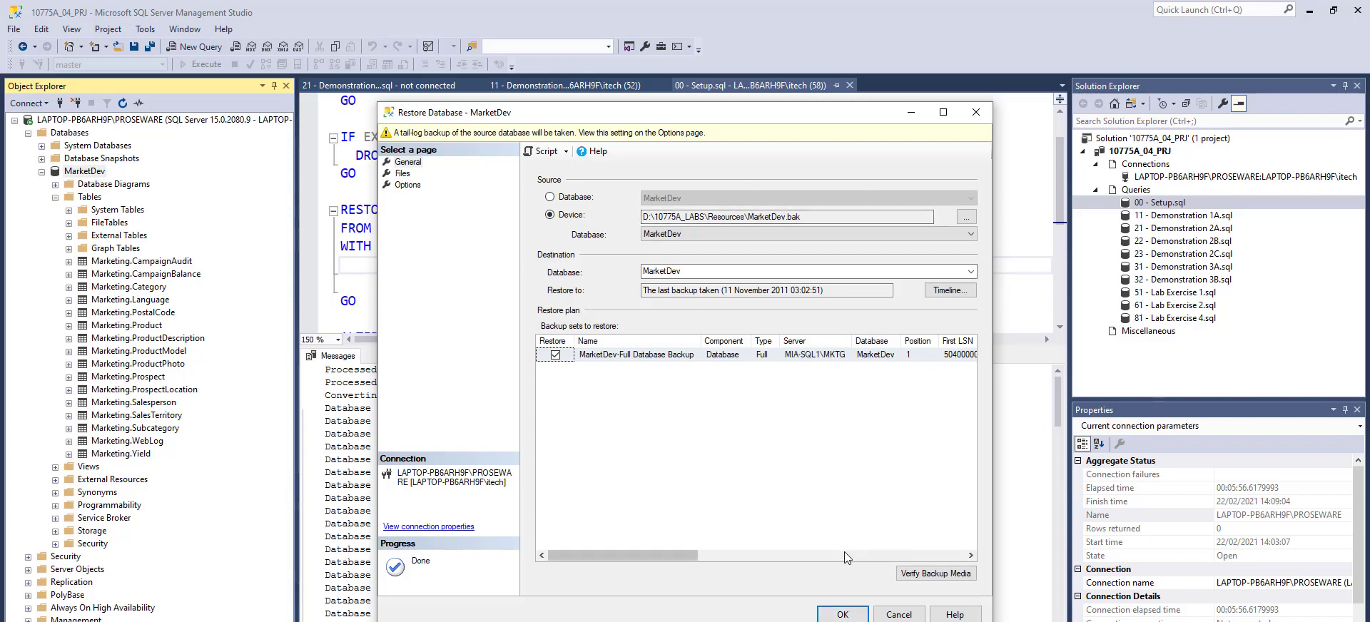
# - Enable relocating all files to a folder in the restore's file settings, moving the dialog aside to uncover the script's MOVE clauses
pyautogui.click(401, 173)
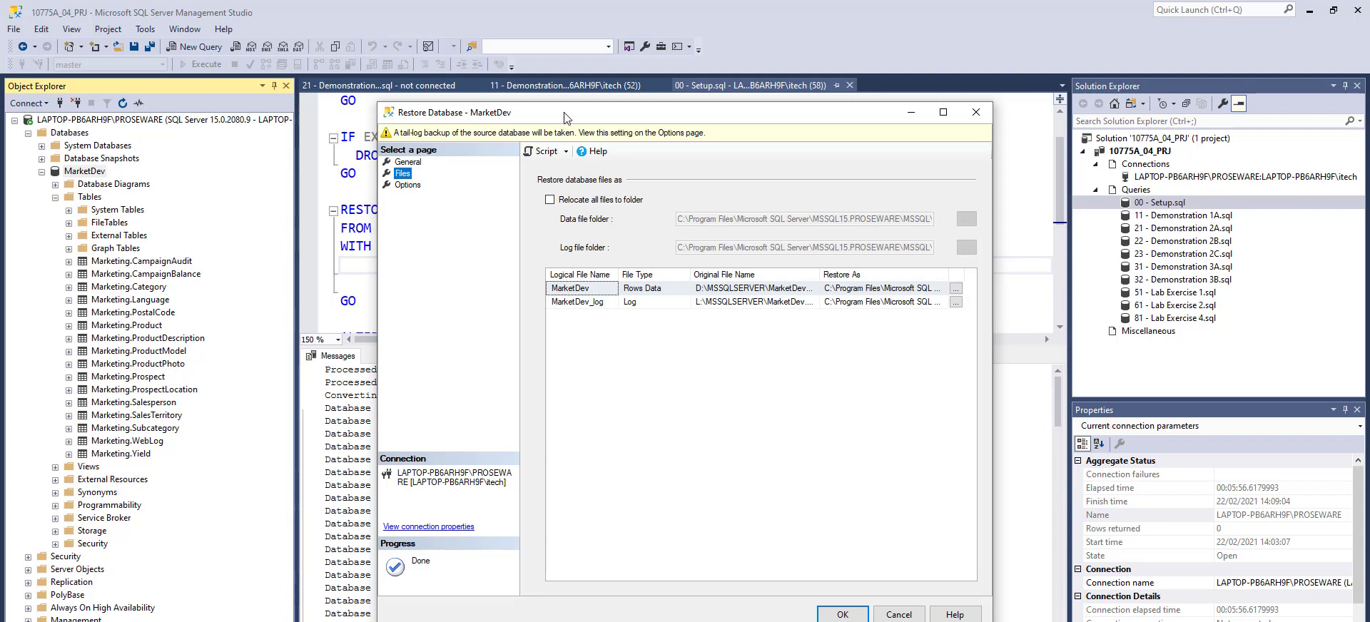
pyautogui.moveTo(565, 118); pyautogui.dragTo(959, 99)
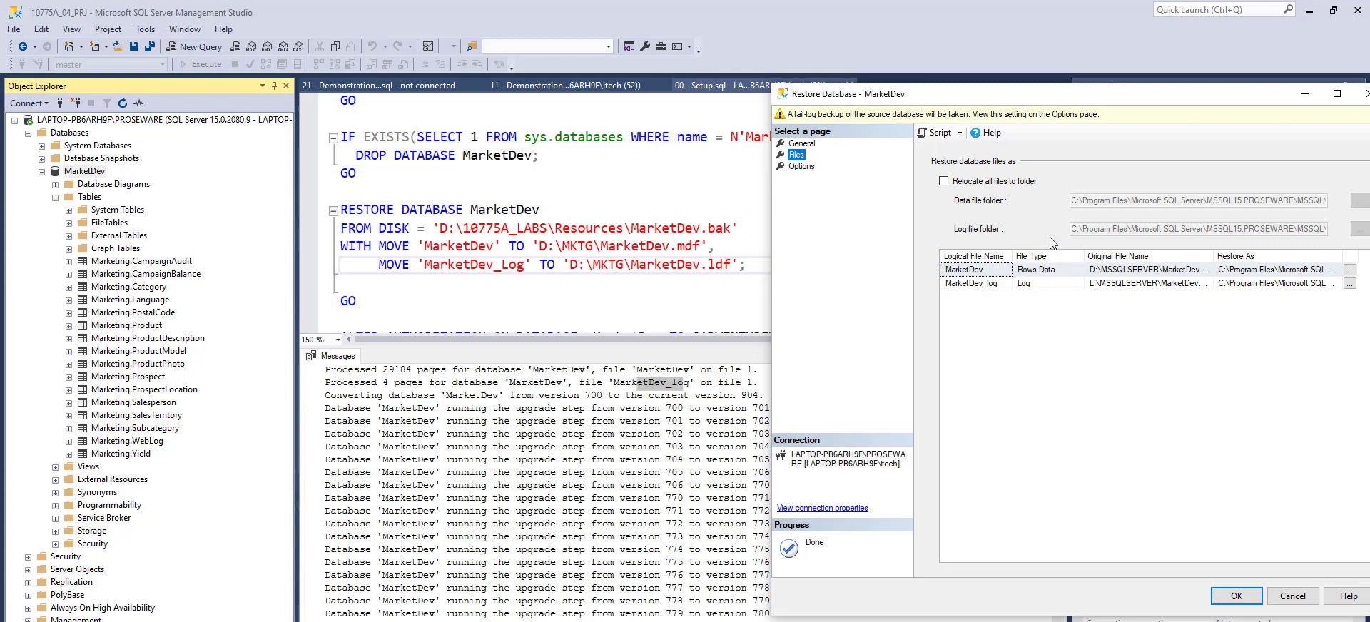
pyautogui.click(990, 186)
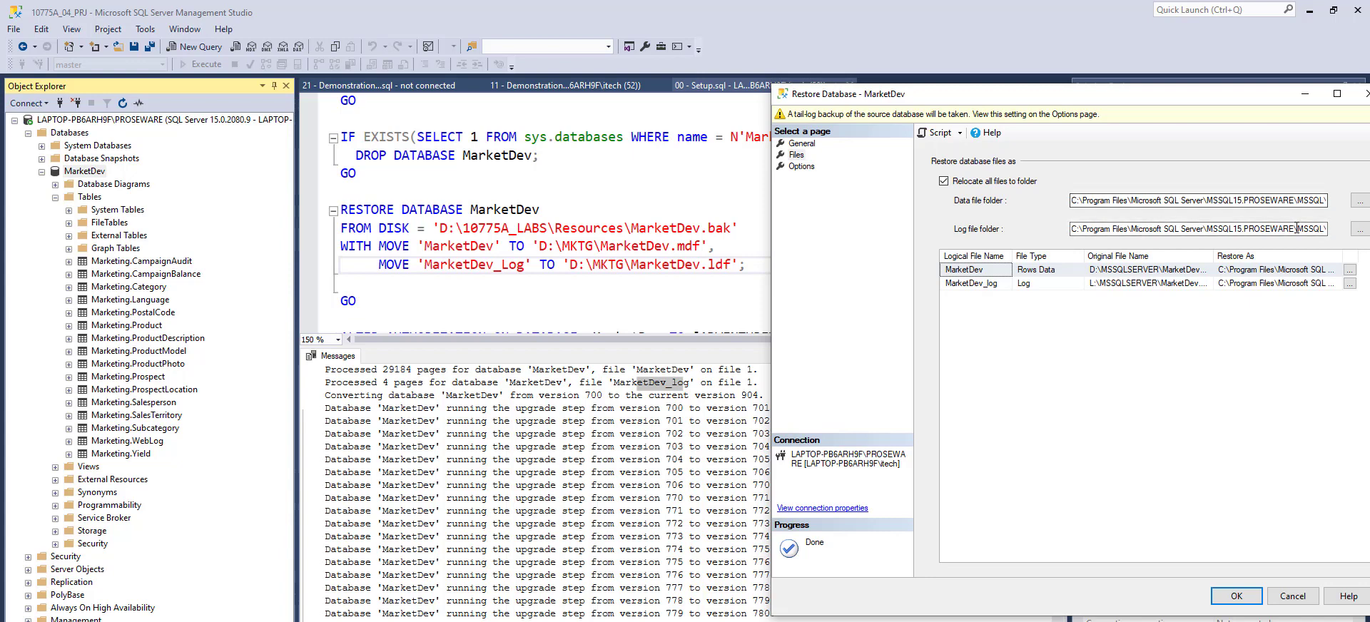
pyautogui.moveTo(1265, 99); pyautogui.dragTo(1188, 92)
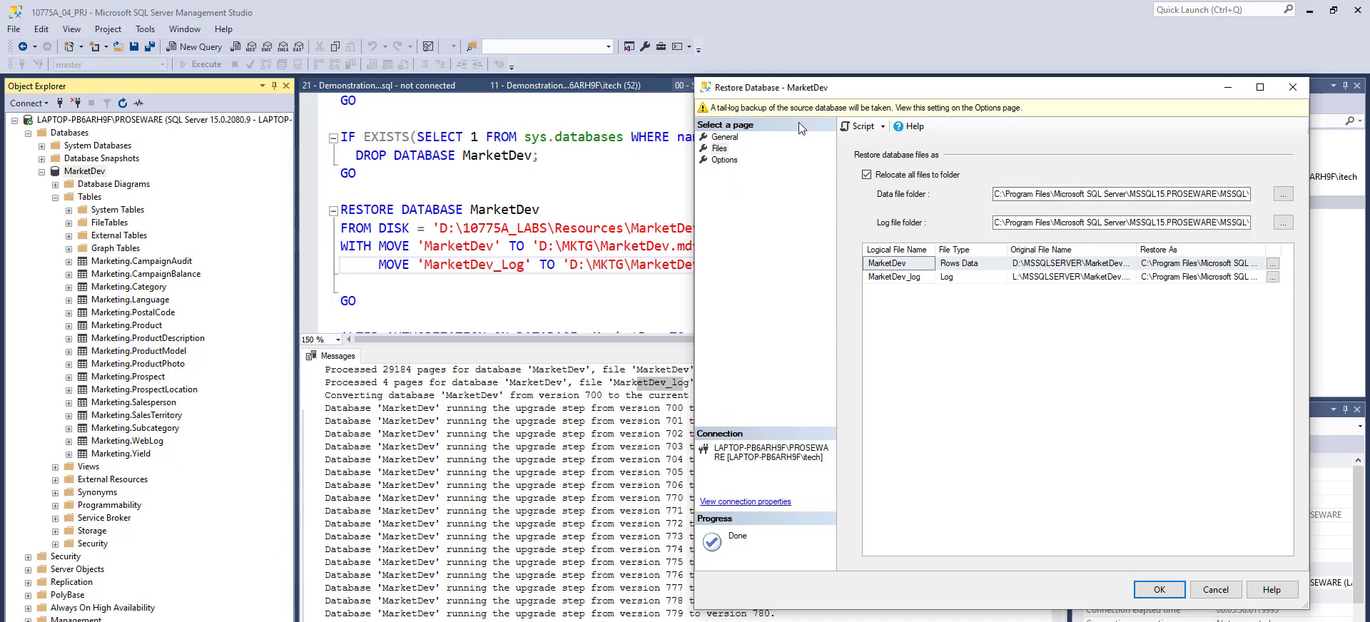
pyautogui.moveTo(803, 87); pyautogui.dragTo(832, 76)
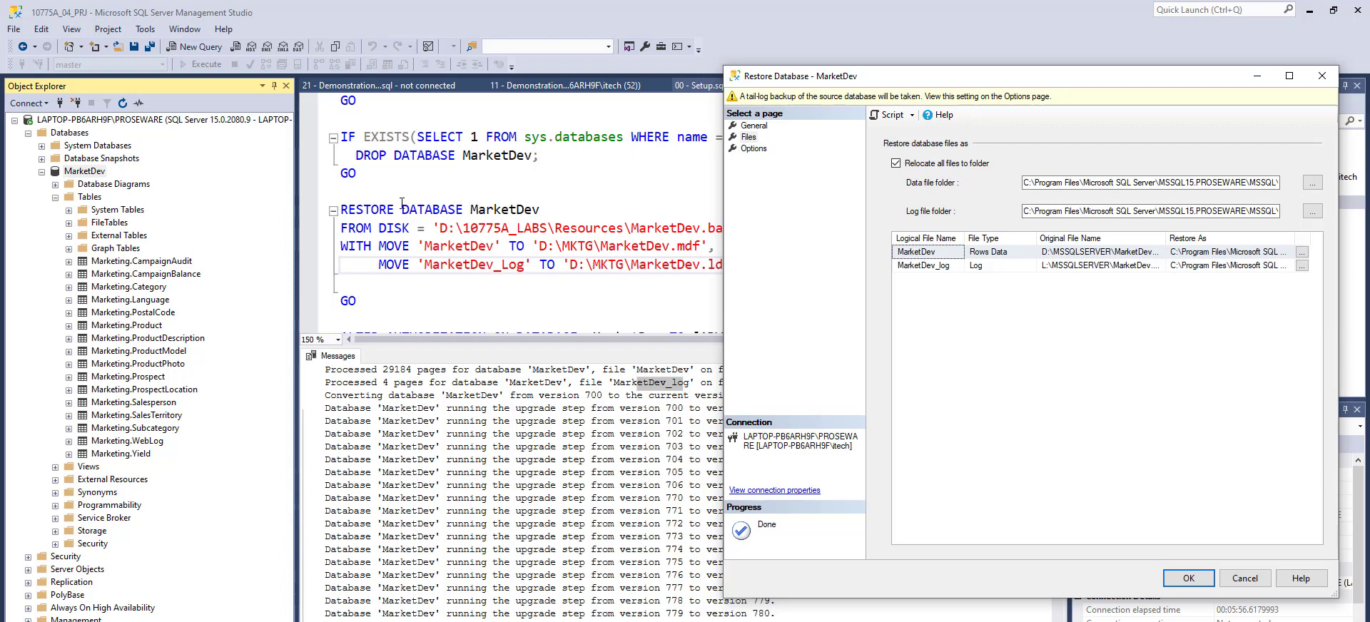
# - Review the restore options, run the MarketDev restore with recovery and a tail-log backup, and compare it with the script's MOVE clause
pyautogui.click(755, 150)
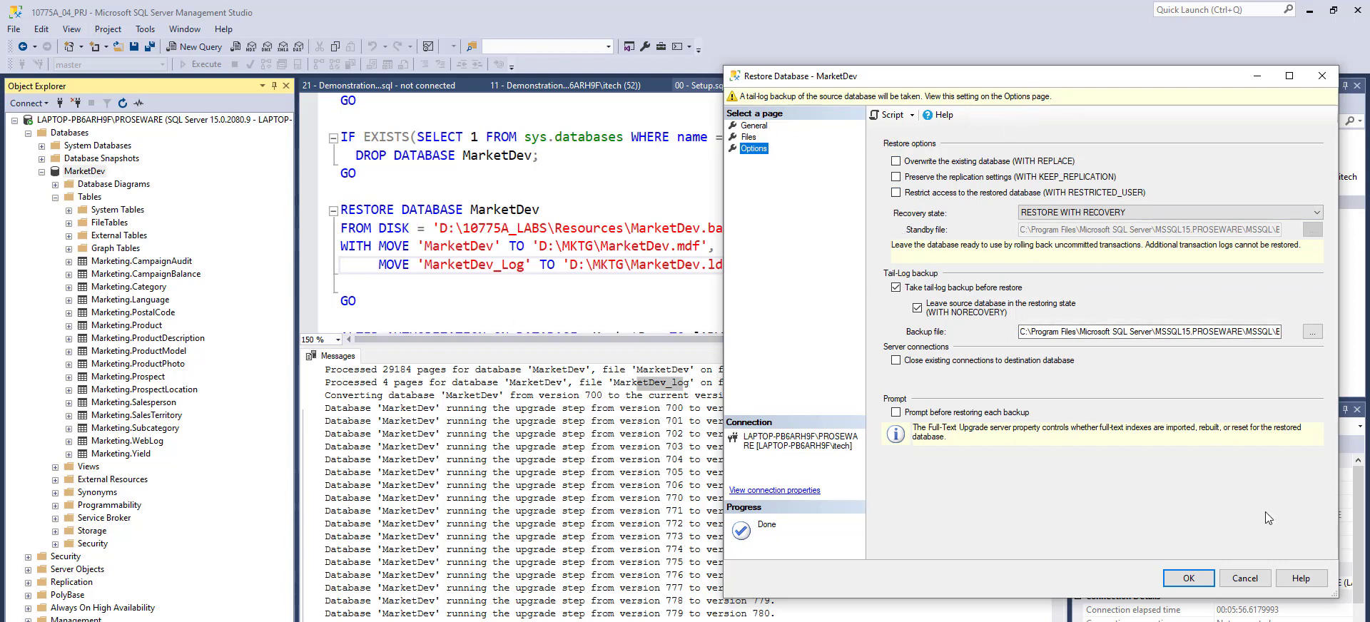
pyautogui.click(1195, 589)
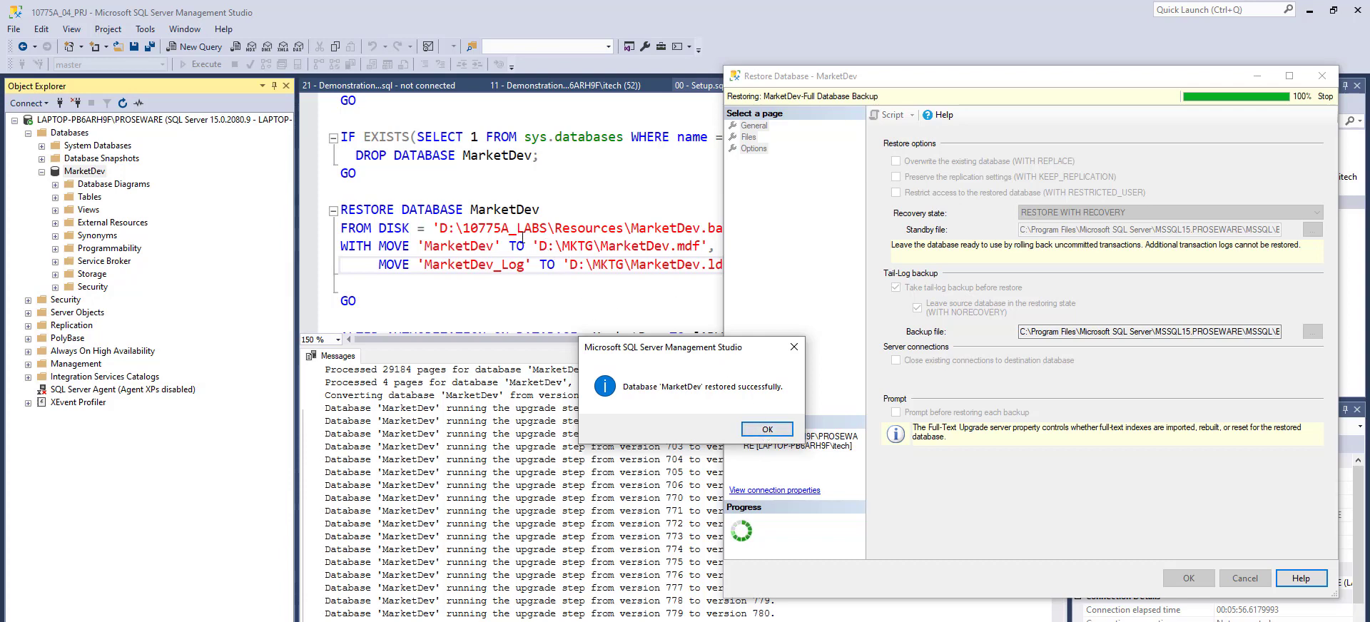
pyautogui.click(789, 426)
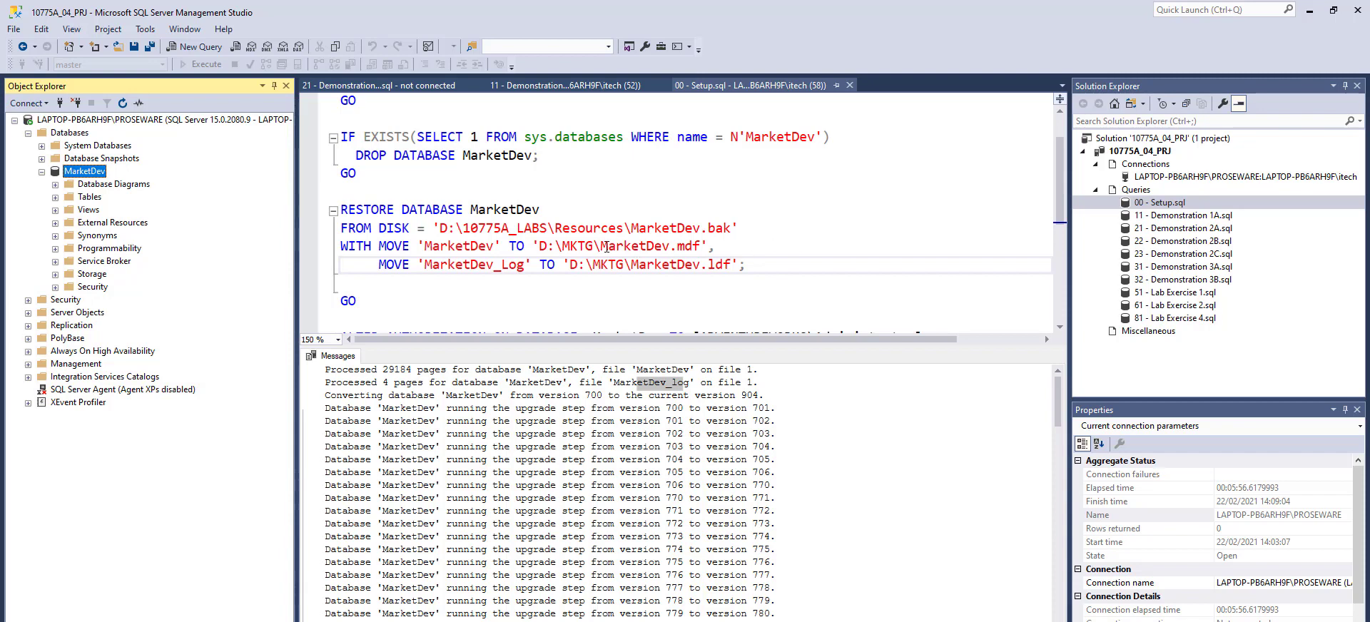
pyautogui.moveTo(603, 246); pyautogui.dragTo(678, 248)
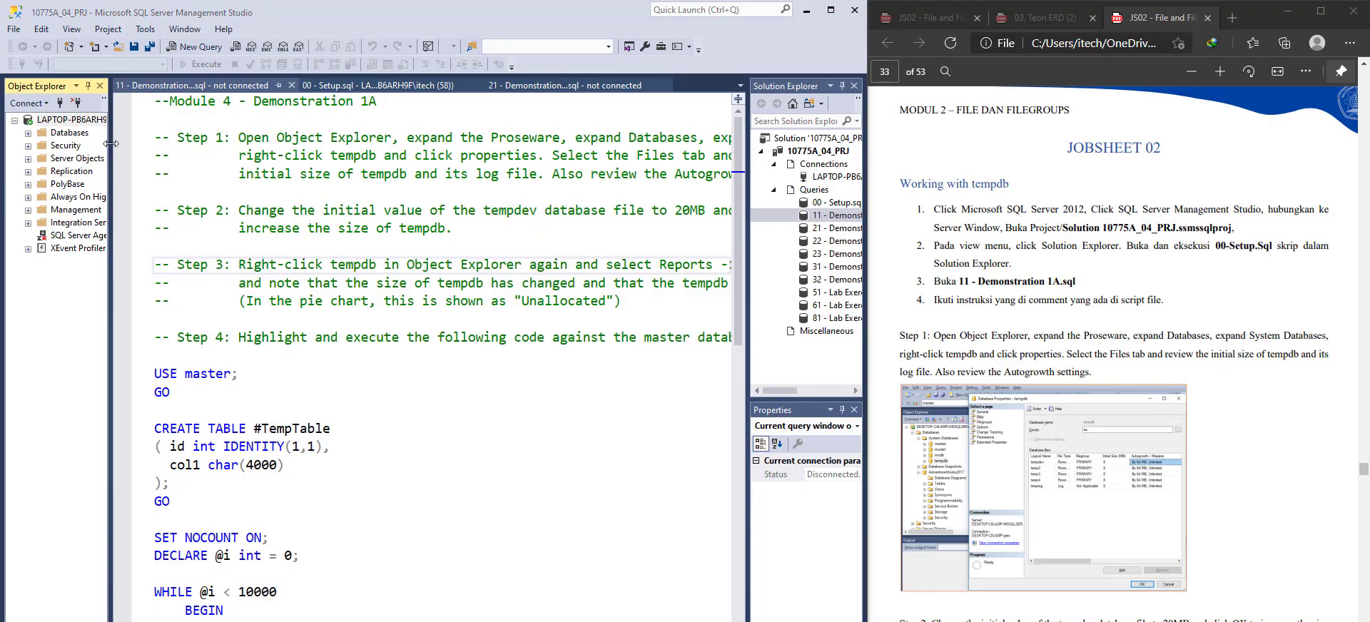
# - Expand the Proseware instance's system databases in Object Explorer, widening the pane enough to read the names
pyautogui.moveTo(110, 145); pyautogui.dragTo(133, 145)
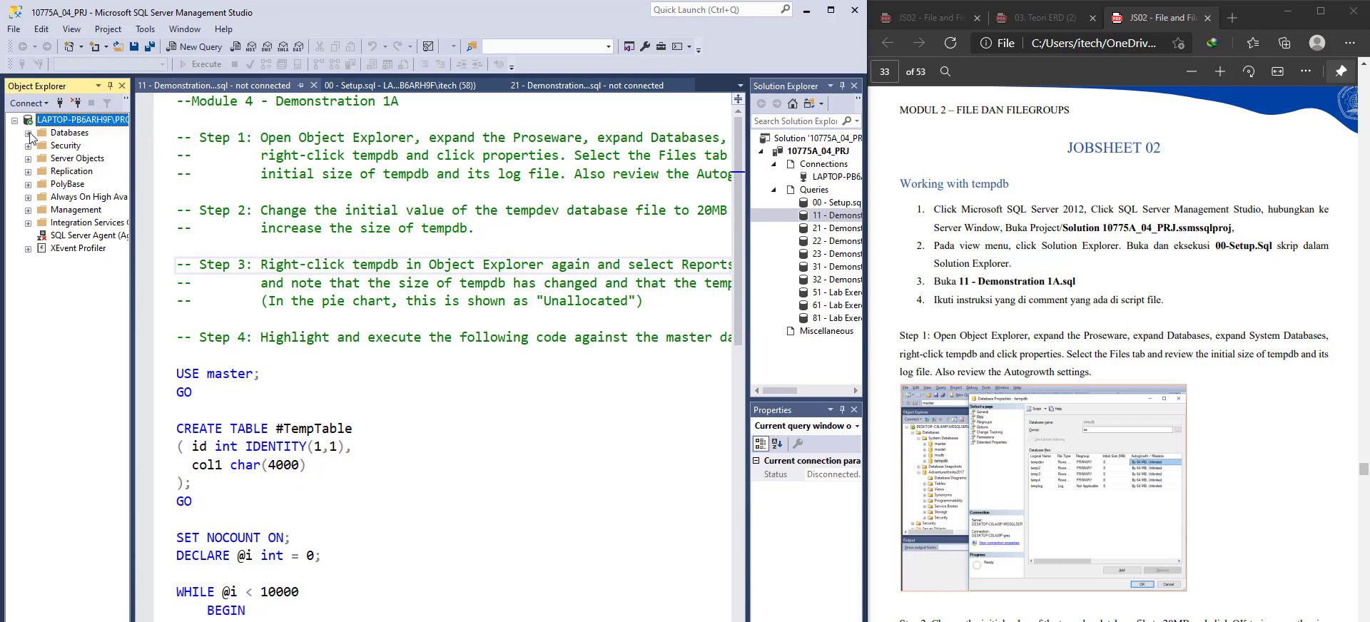
pyautogui.click(28, 133)
pyautogui.click(41, 146)
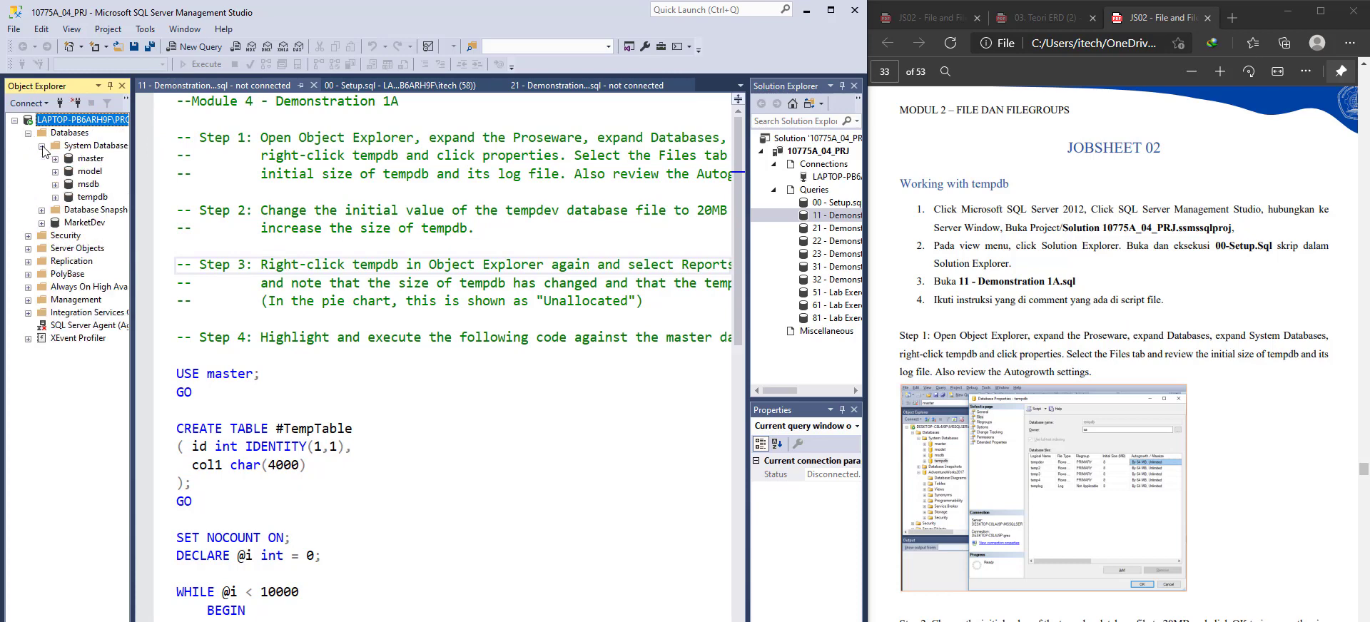
pyautogui.moveTo(133, 150); pyautogui.dragTo(159, 151)
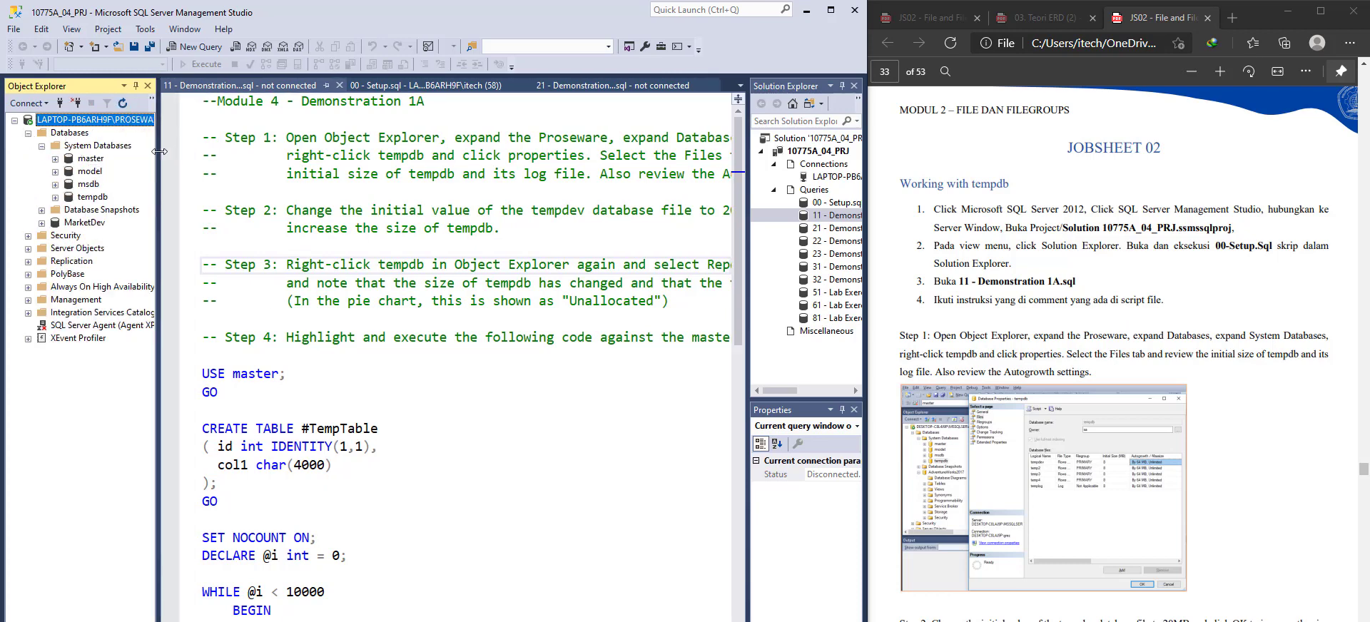
pyautogui.click(97, 147)
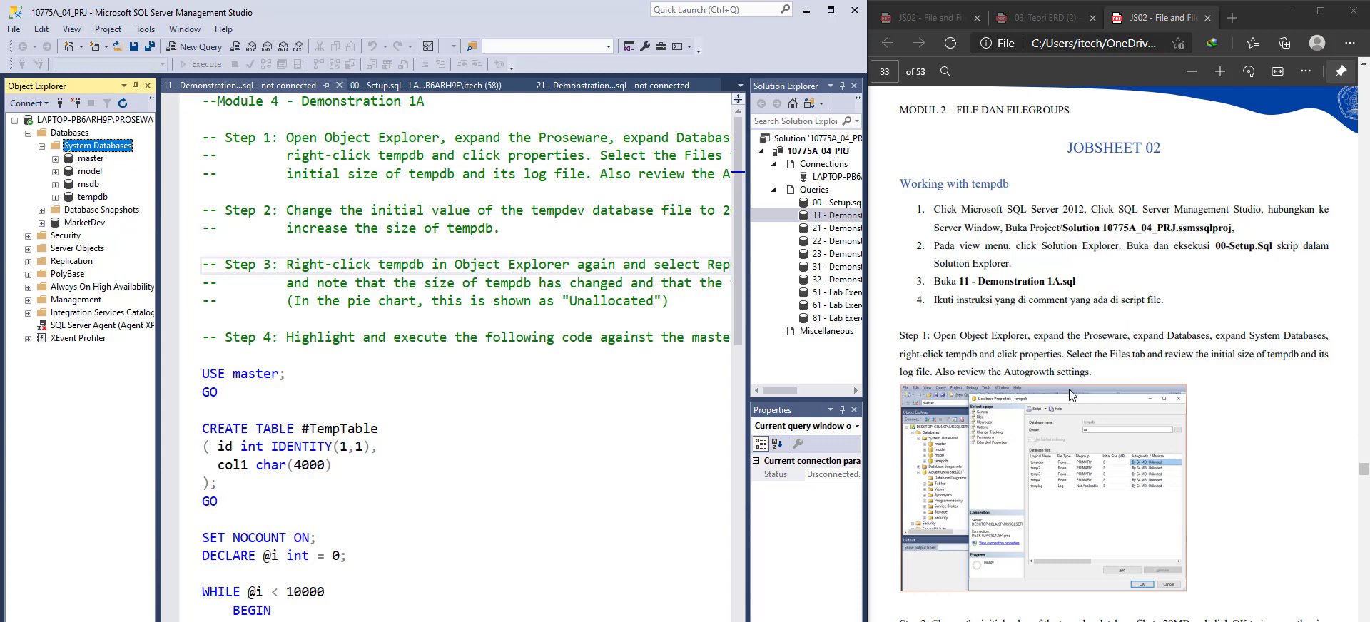
# - Check the jobsheet's tempdb instructions and open the database files page of the tempdb properties
pyautogui.scroll(-10, 1069, 388)
pyautogui.scroll(2, 1069, 393)
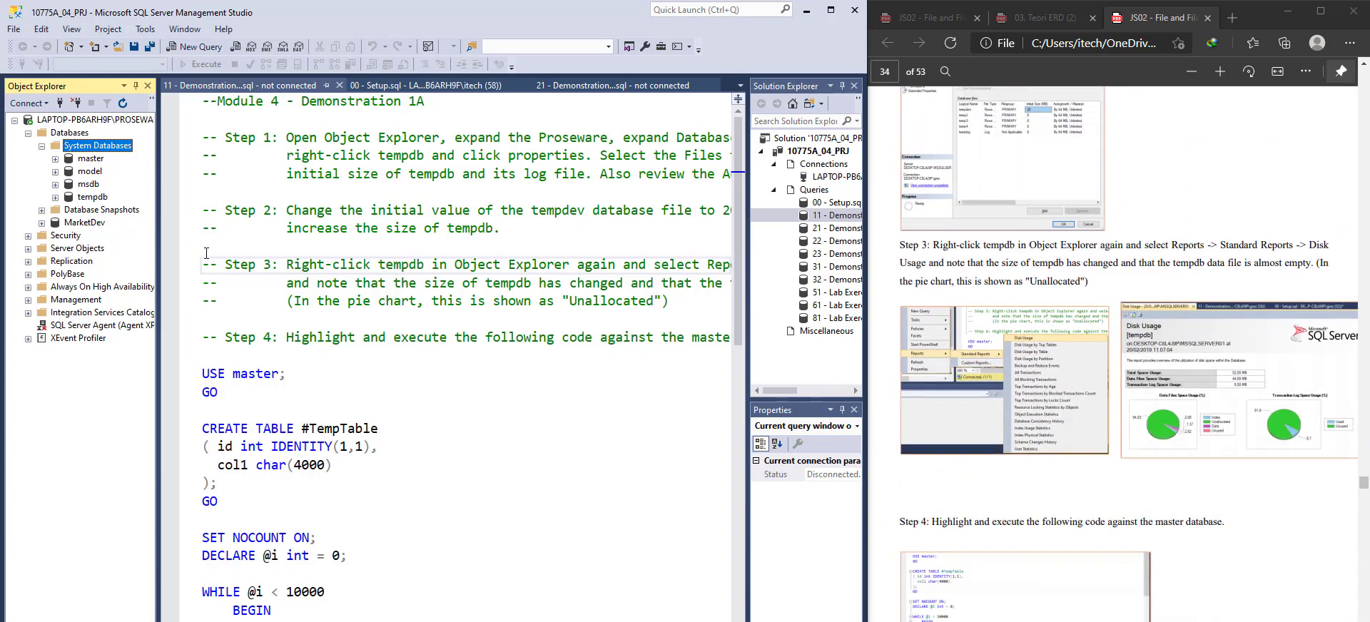
pyautogui.click(86, 200)
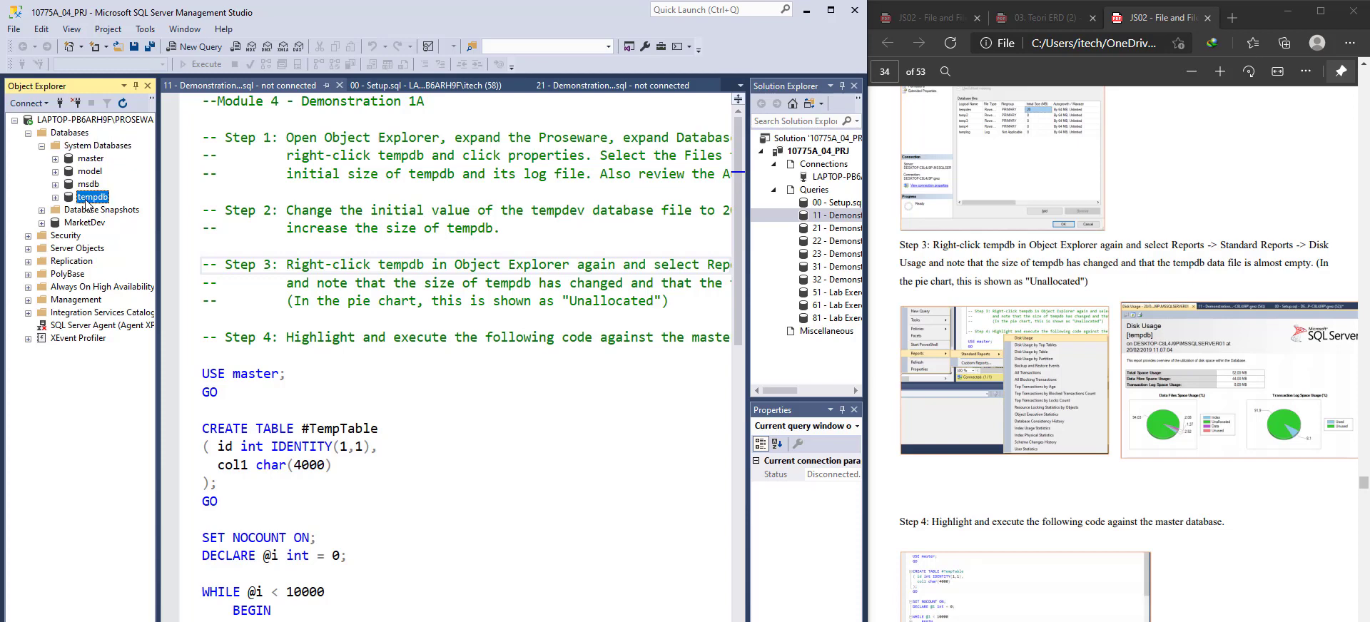
pyautogui.scroll(7, 1135, 324)
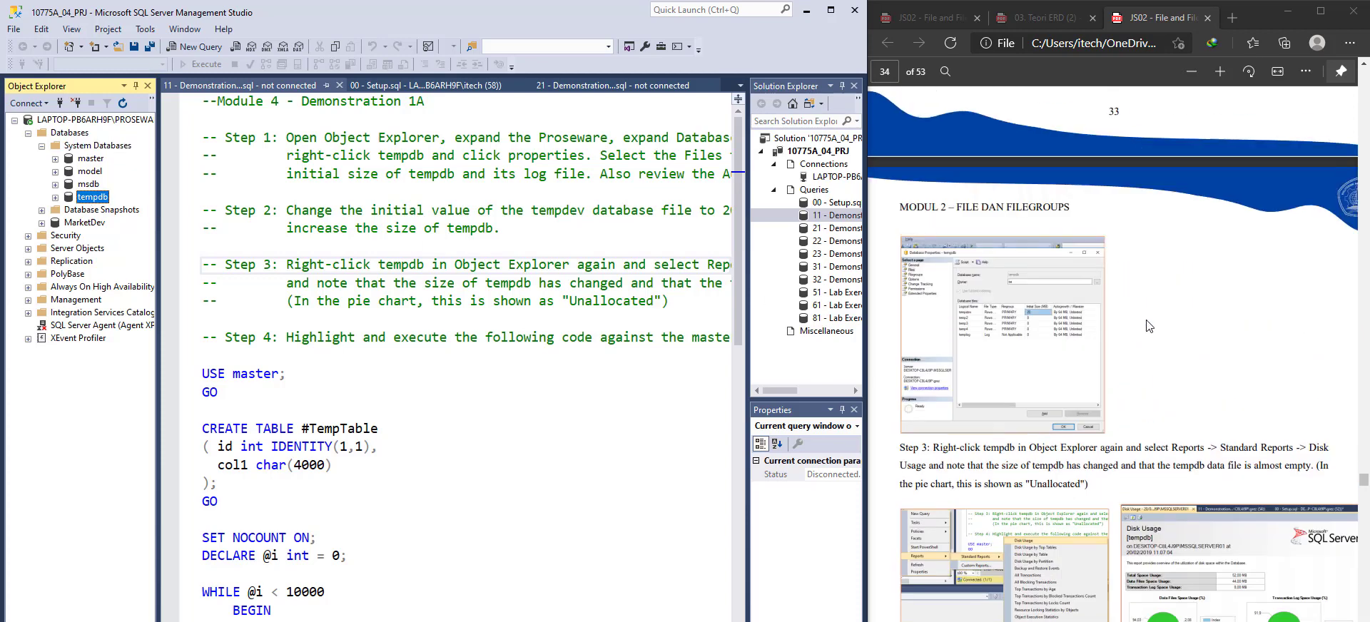
pyautogui.scroll(4, 1175, 251)
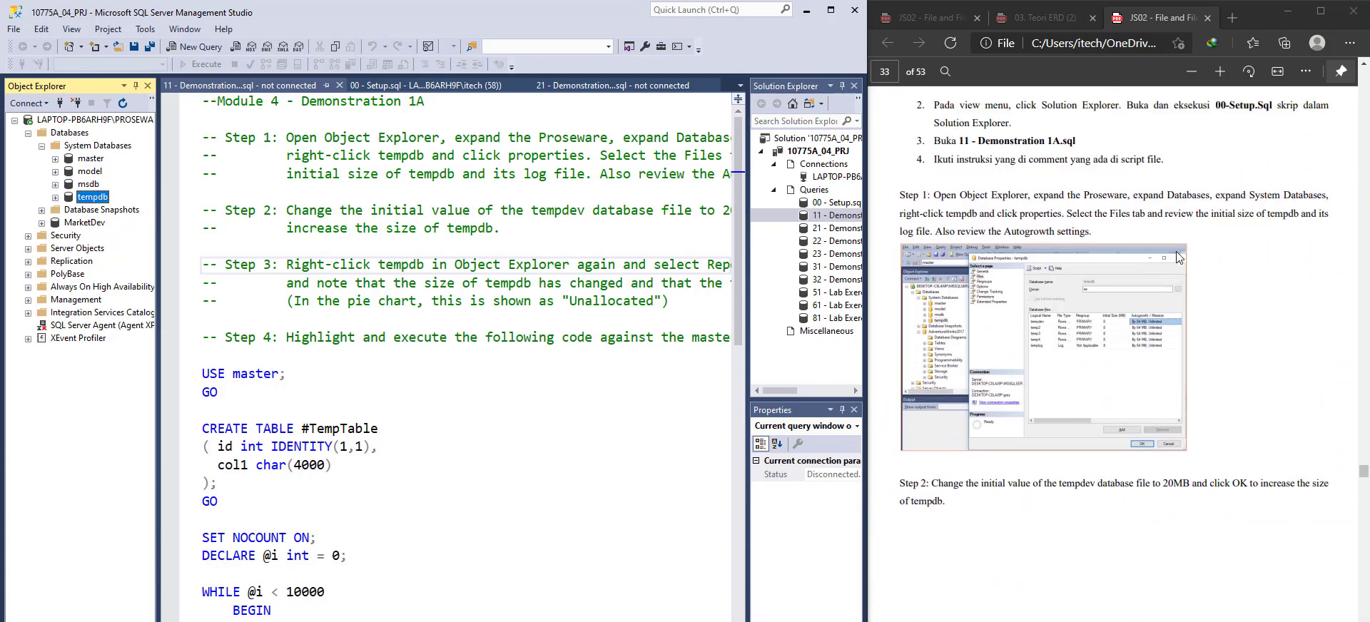
pyautogui.rightClick(83, 199)
pyautogui.click(118, 340)
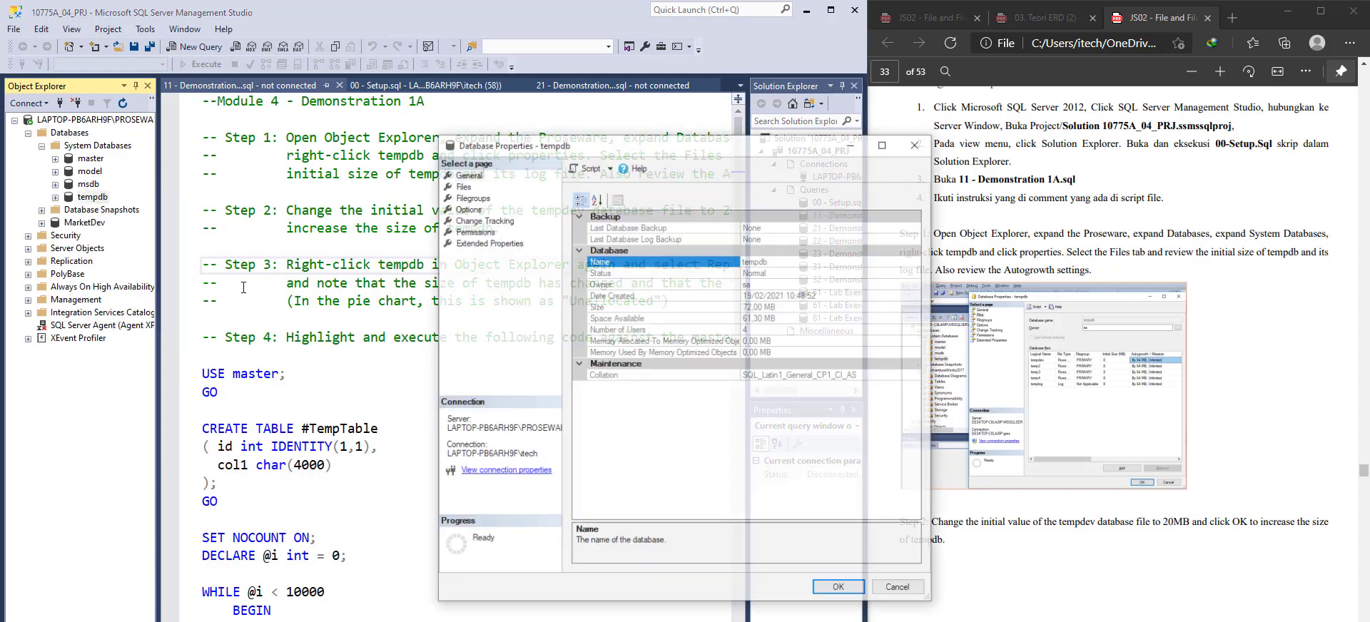
pyautogui.moveTo(756, 151); pyautogui.dragTo(631, 160)
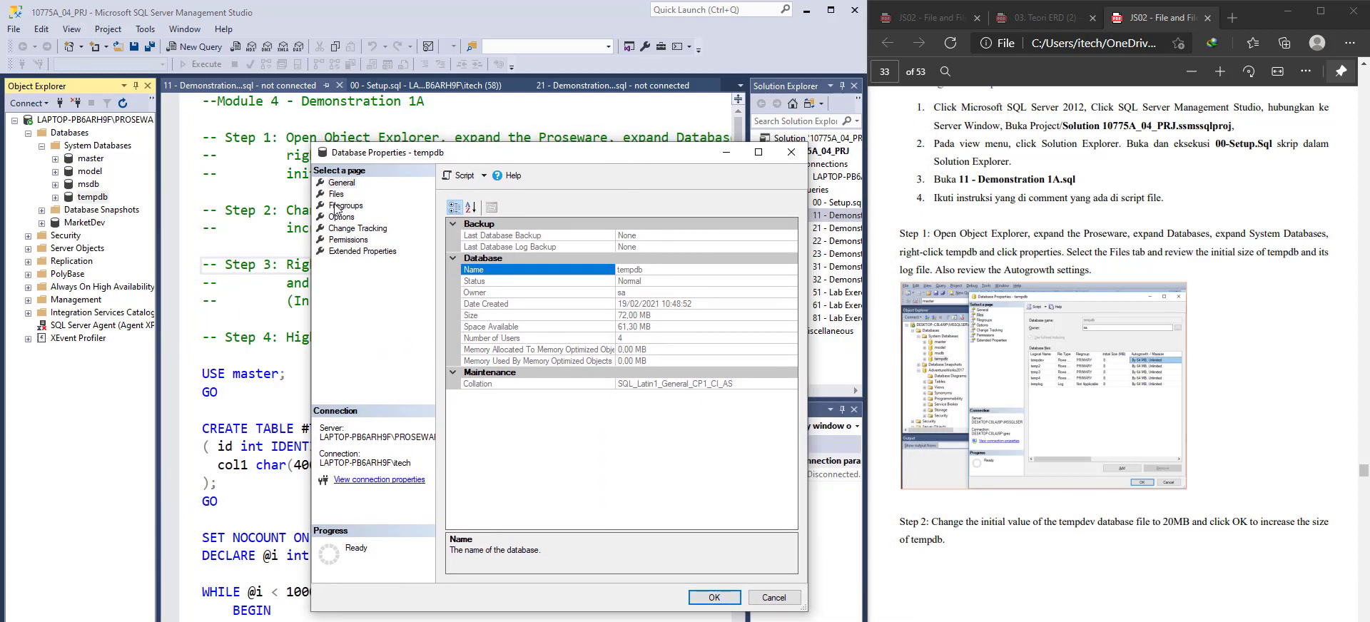
pyautogui.click(337, 195)
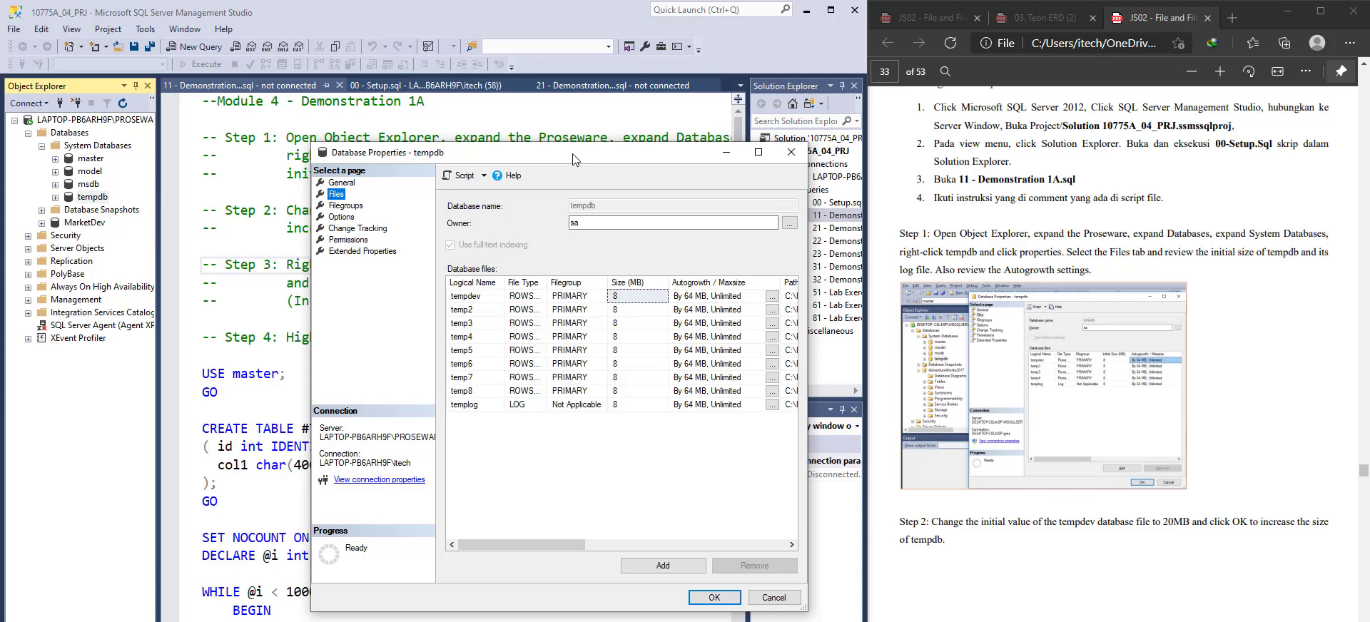
# - Examine tempdb's file sizes, autogrowth settings and paths against the jobsheet, rearranging the windows and widening the properties dialog
pyautogui.moveTo(573, 159); pyautogui.dragTo(1059, 120)
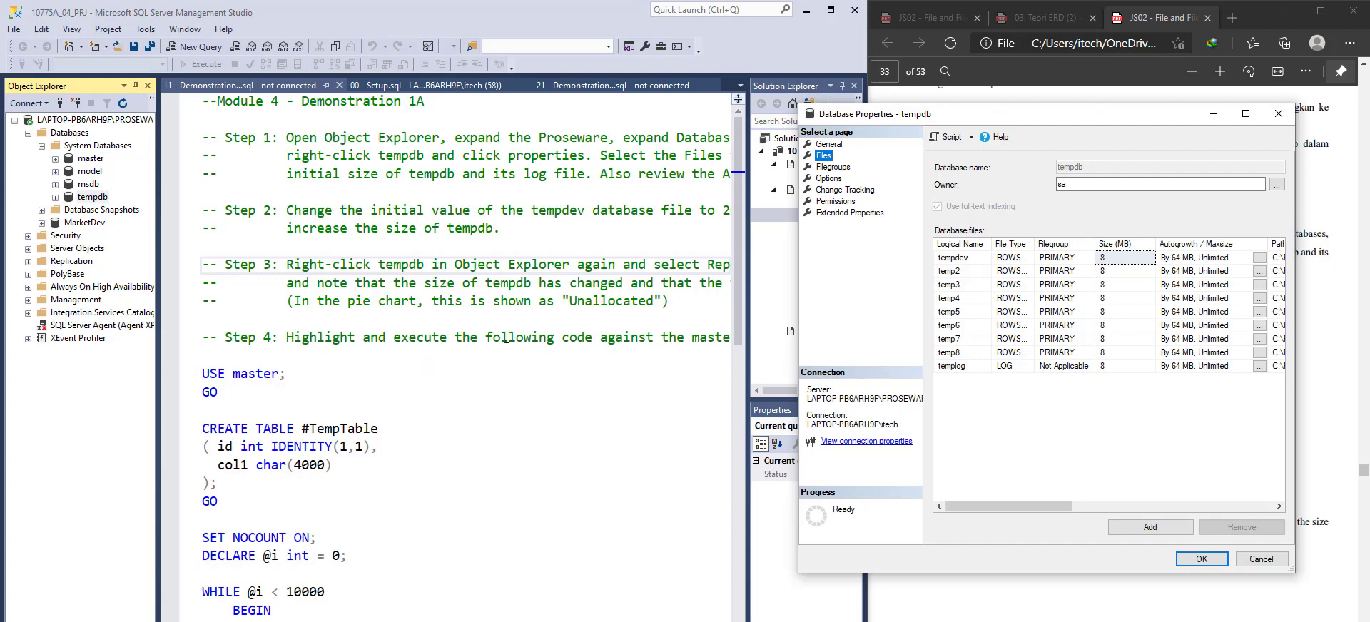
pyautogui.moveTo(958, 119); pyautogui.dragTo(1023, 197)
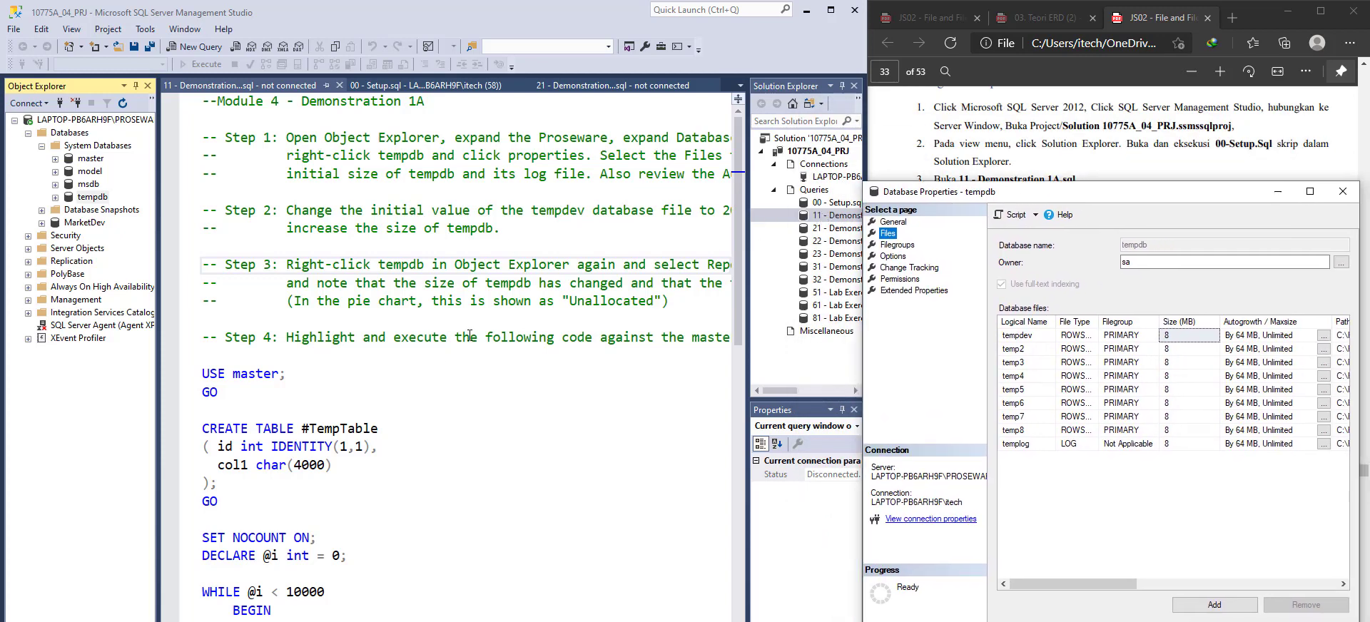
pyautogui.scroll(-2, 469, 336)
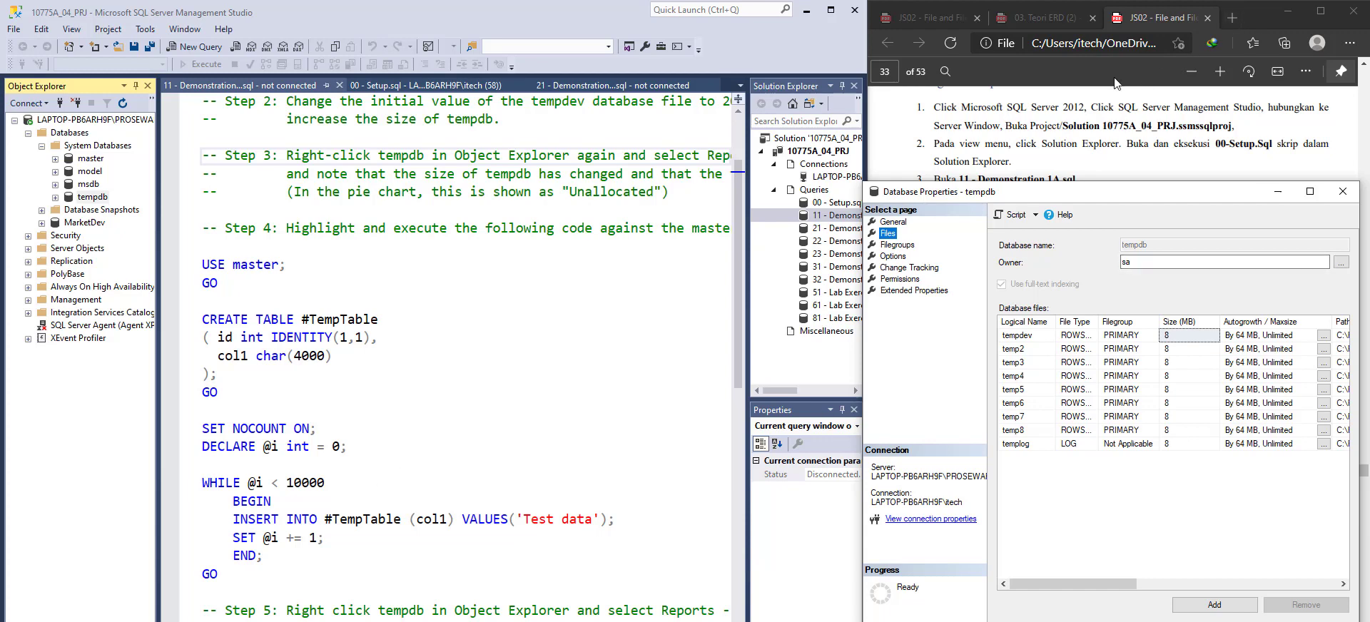
pyautogui.moveTo(1256, 11); pyautogui.dragTo(794, 13)
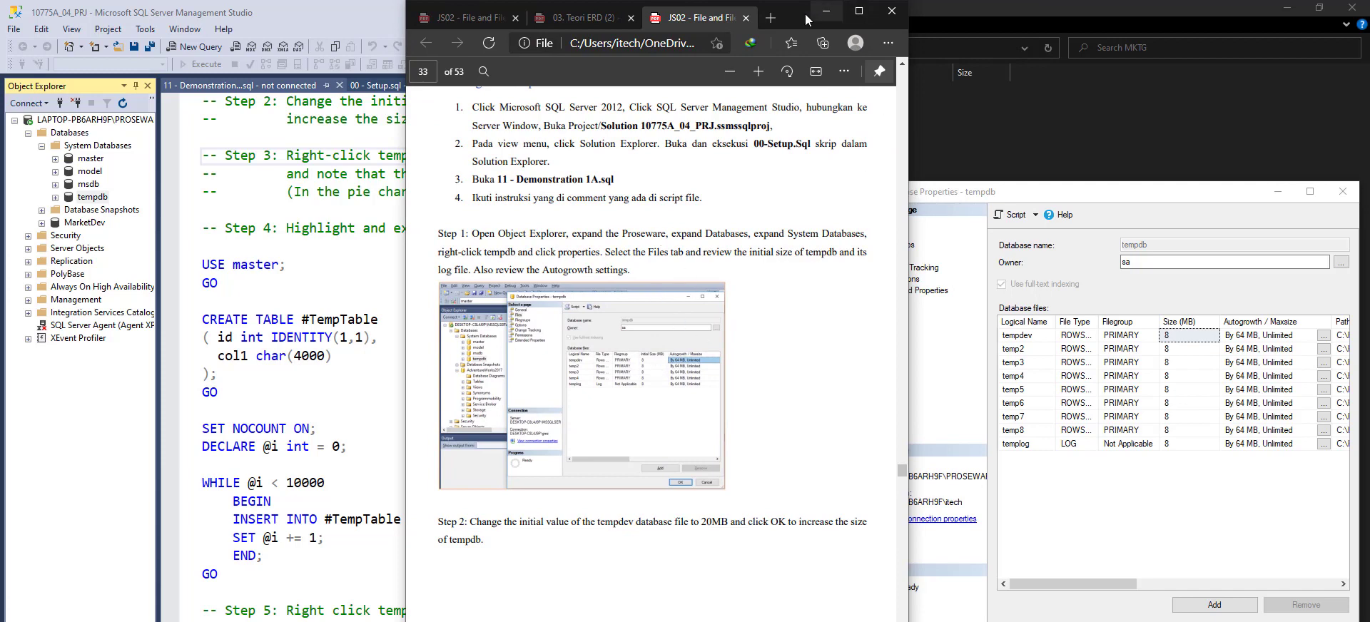
pyautogui.moveTo(787, 12); pyautogui.dragTo(1268, 7)
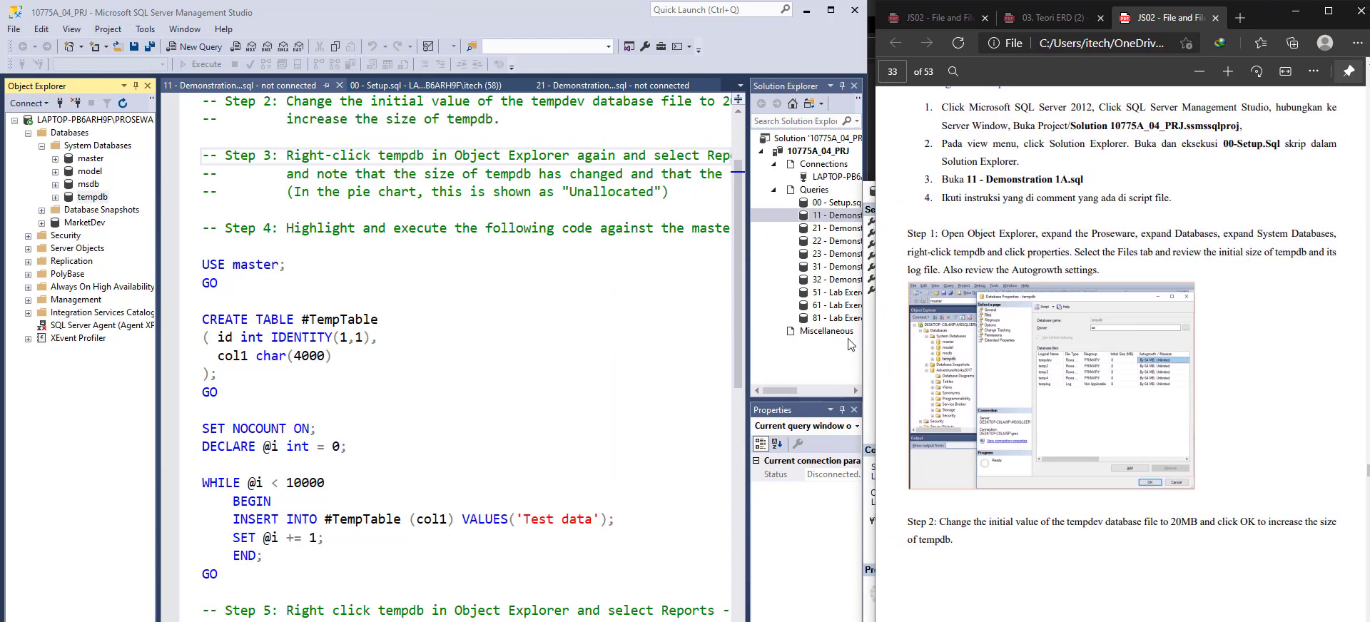
pyautogui.click(869, 372)
pyautogui.moveTo(1050, 192); pyautogui.dragTo(382, 184)
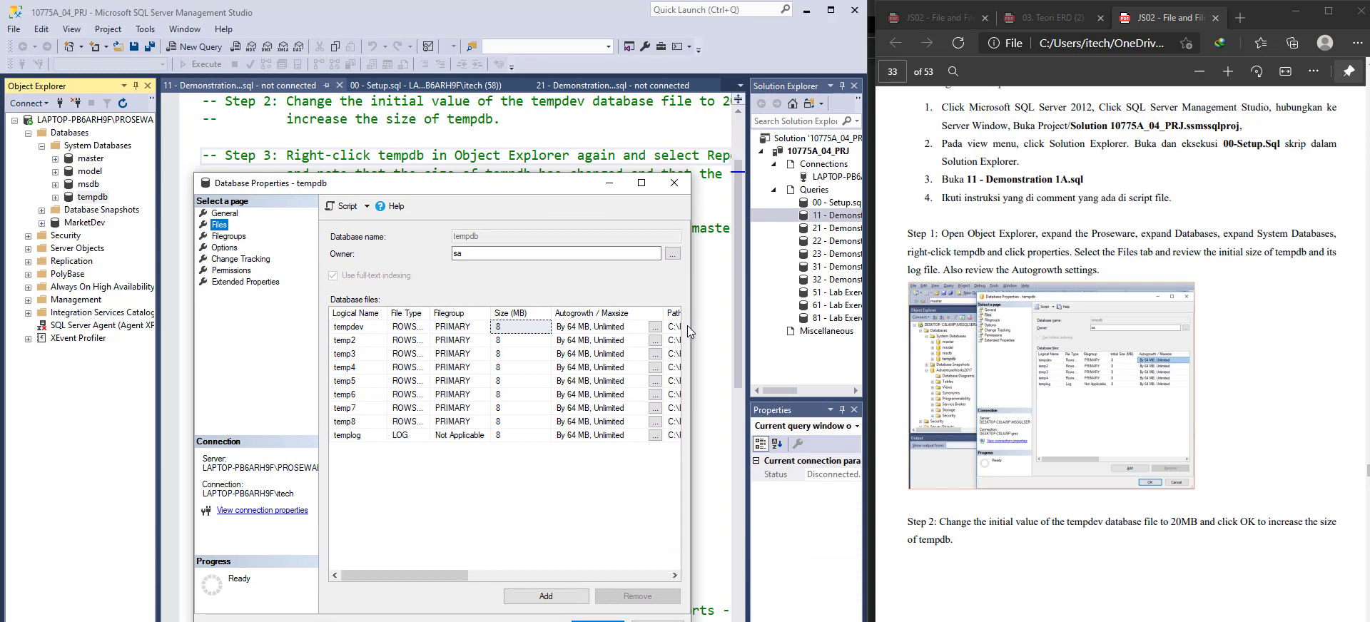
pyautogui.moveTo(689, 328); pyautogui.dragTo(867, 341)
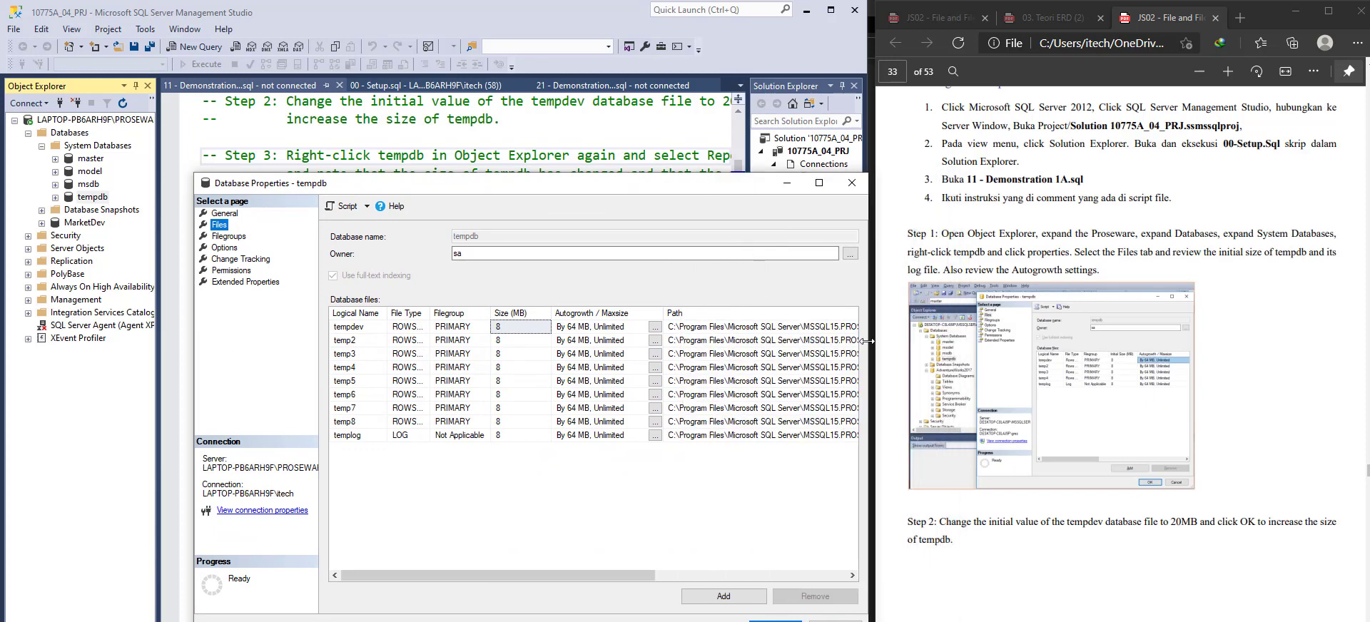
pyautogui.moveTo(629, 189); pyautogui.dragTo(564, 184)
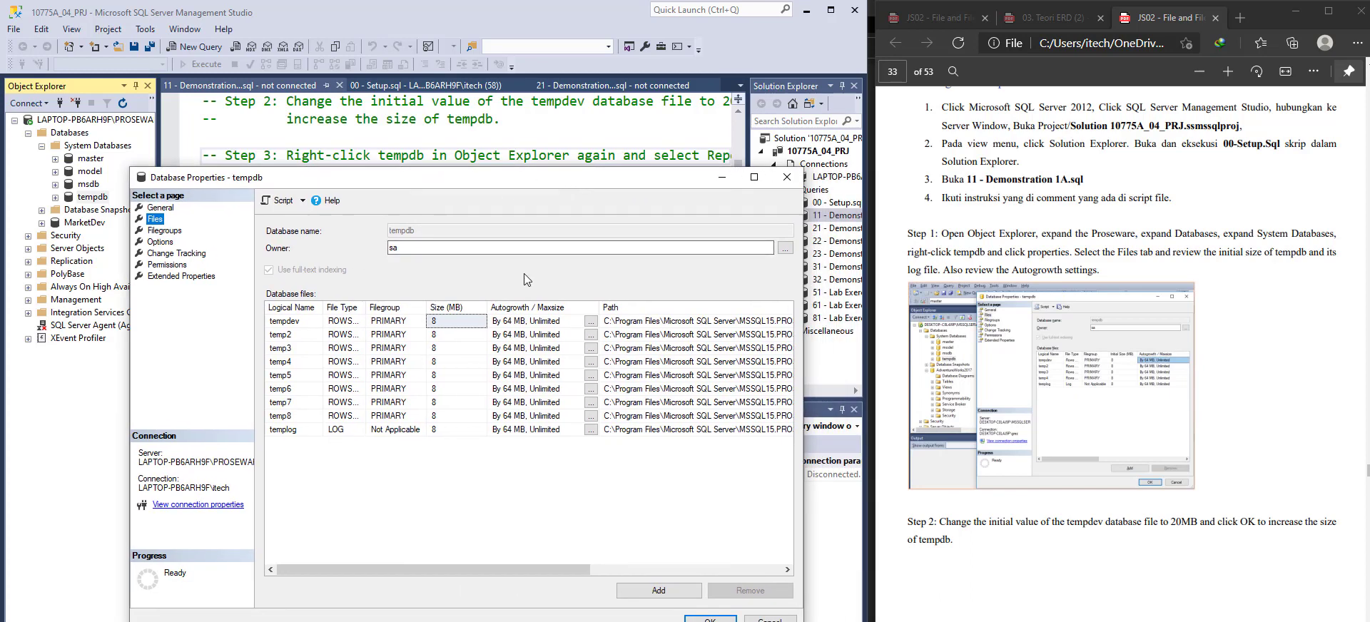
# - Set the tempdev file's initial size to 20 MB and apply the change to tempdb
pyautogui.scroll(-8, 1094, 349)
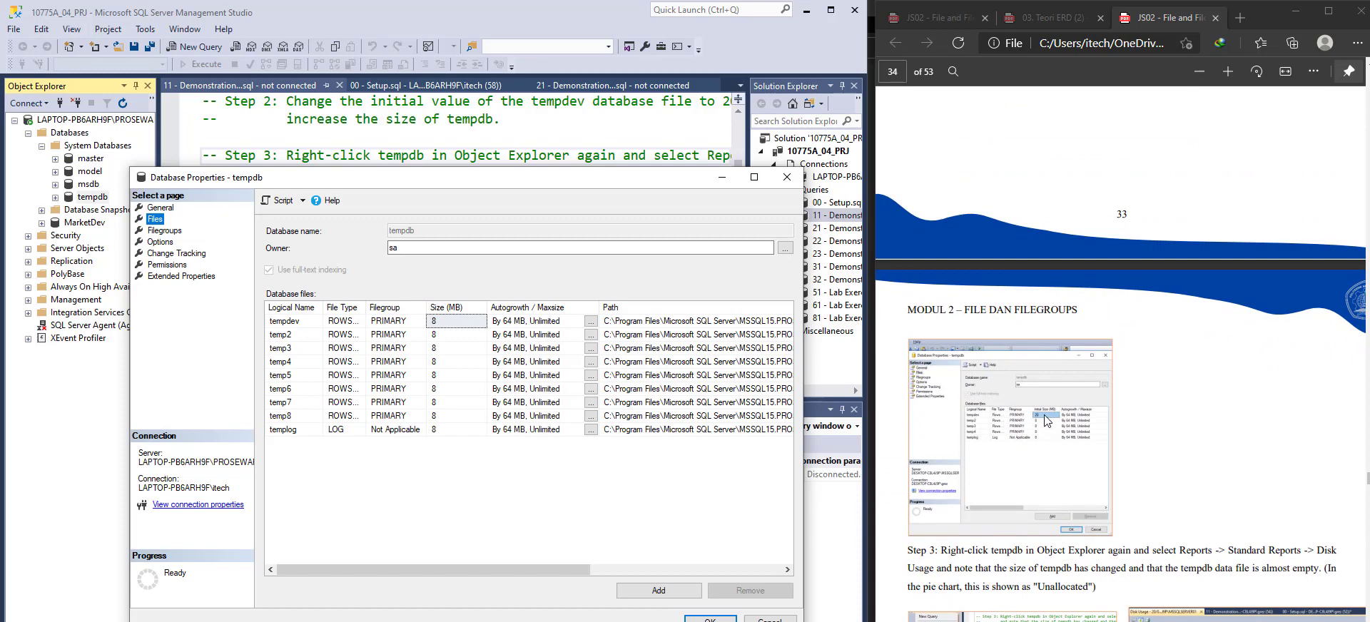
pyautogui.click(452, 321)
pyautogui.write('2')
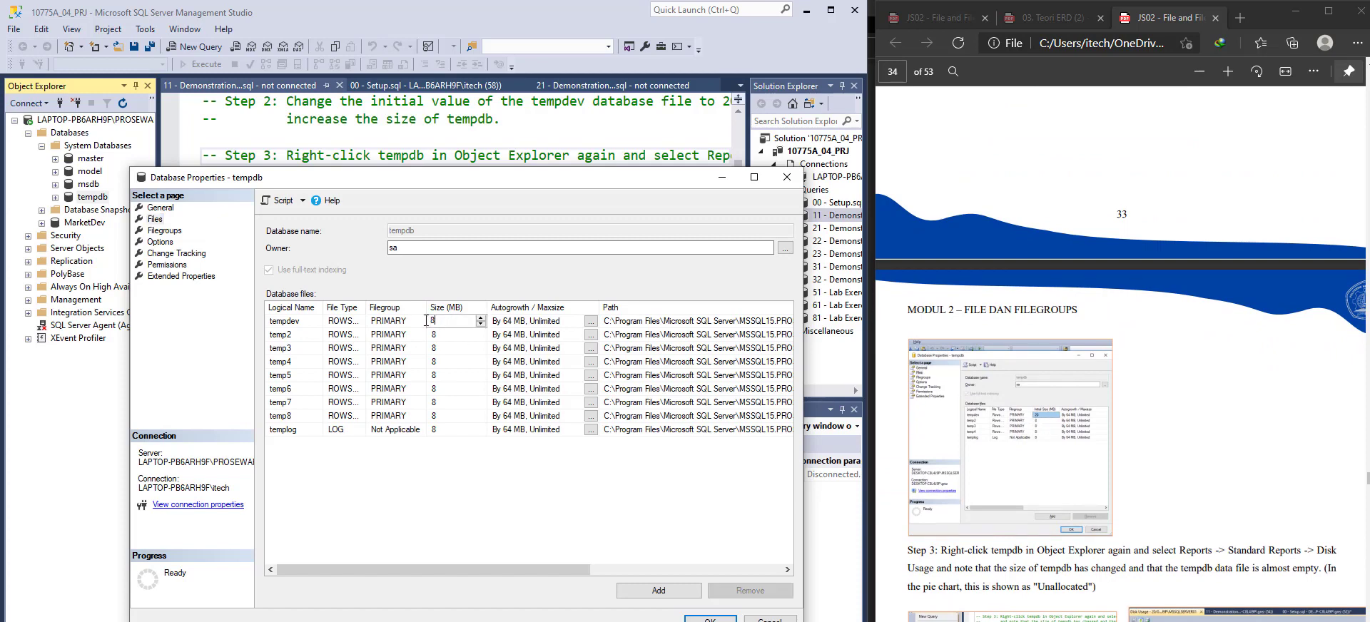
pyautogui.write('0')
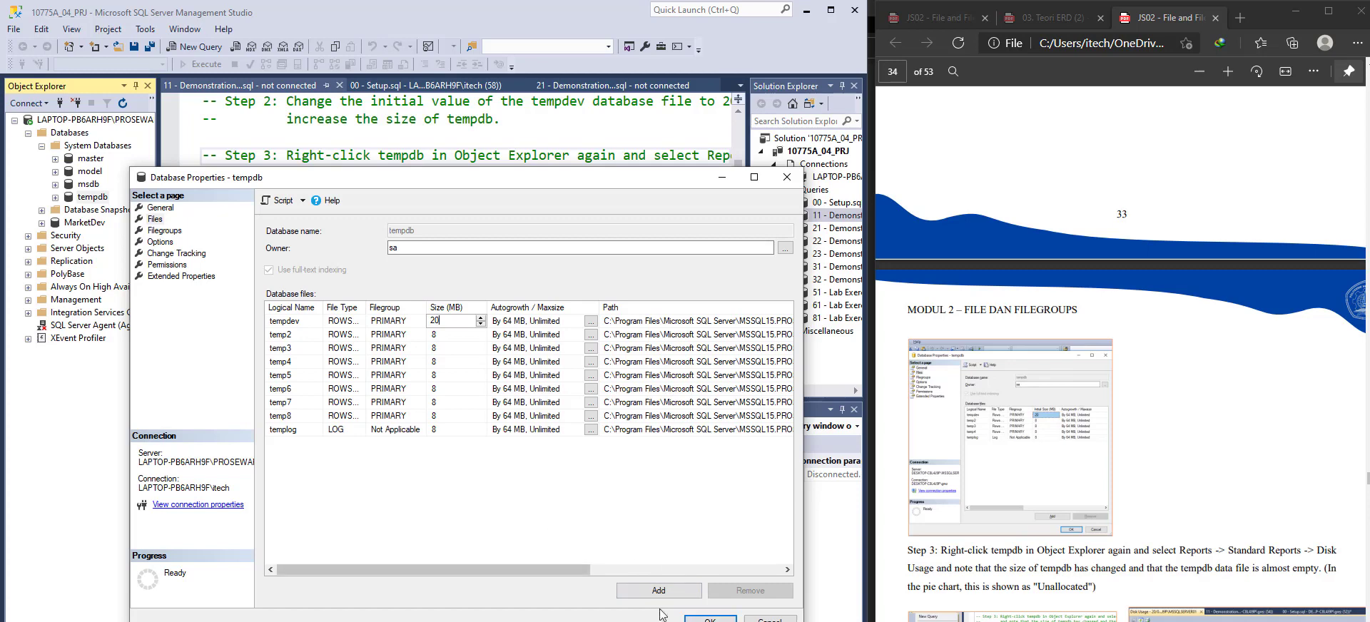
pyautogui.click(710, 618)
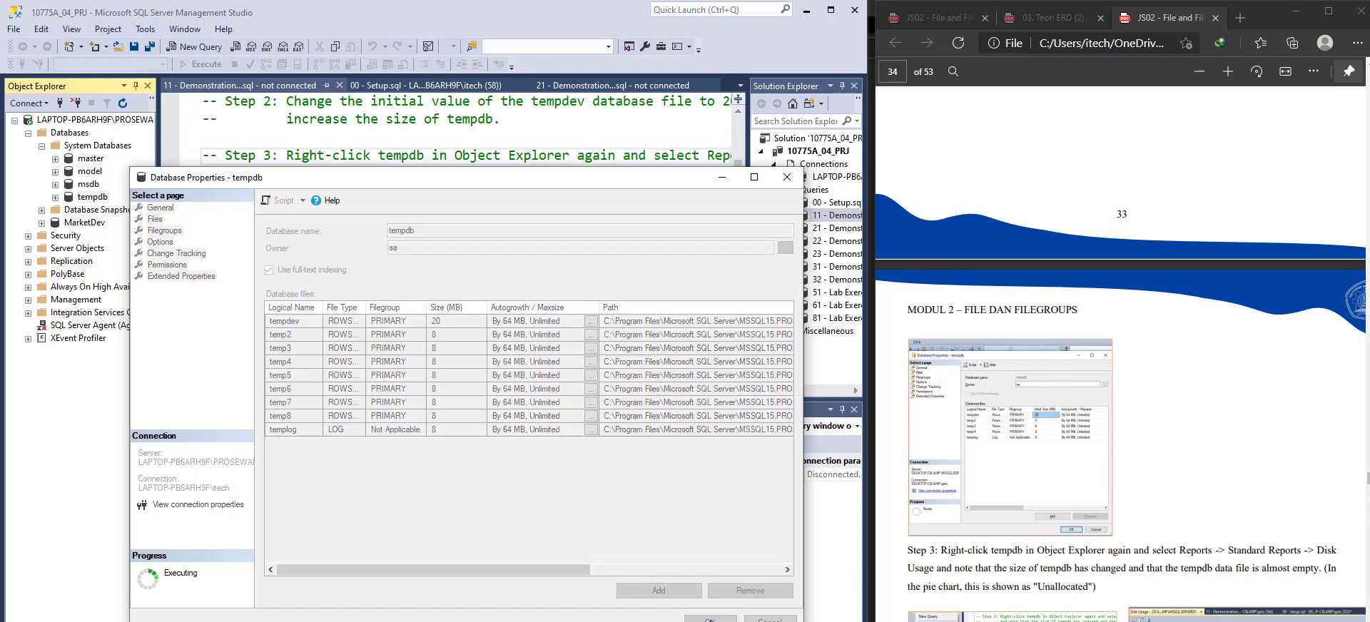
# - Open the standard Disk Usage report for tempdb
pyautogui.rightClick(94, 199)
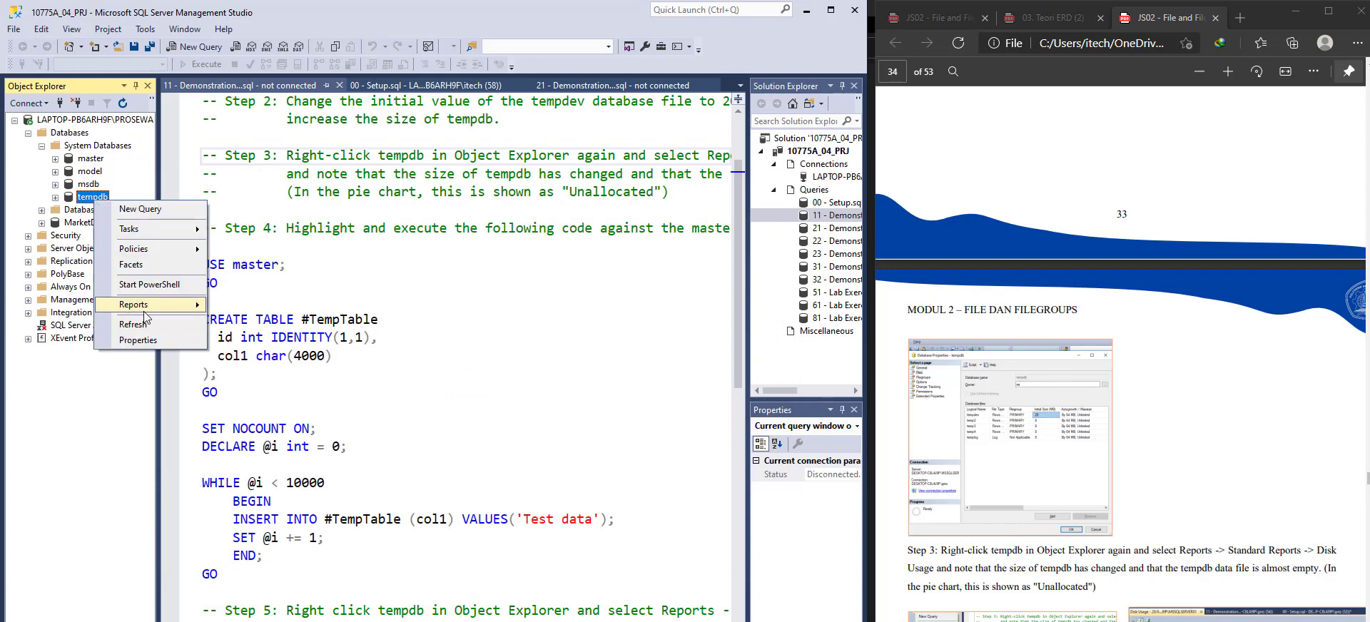
pyautogui.moveTo(143, 308)
pyautogui.moveTo(244, 309)
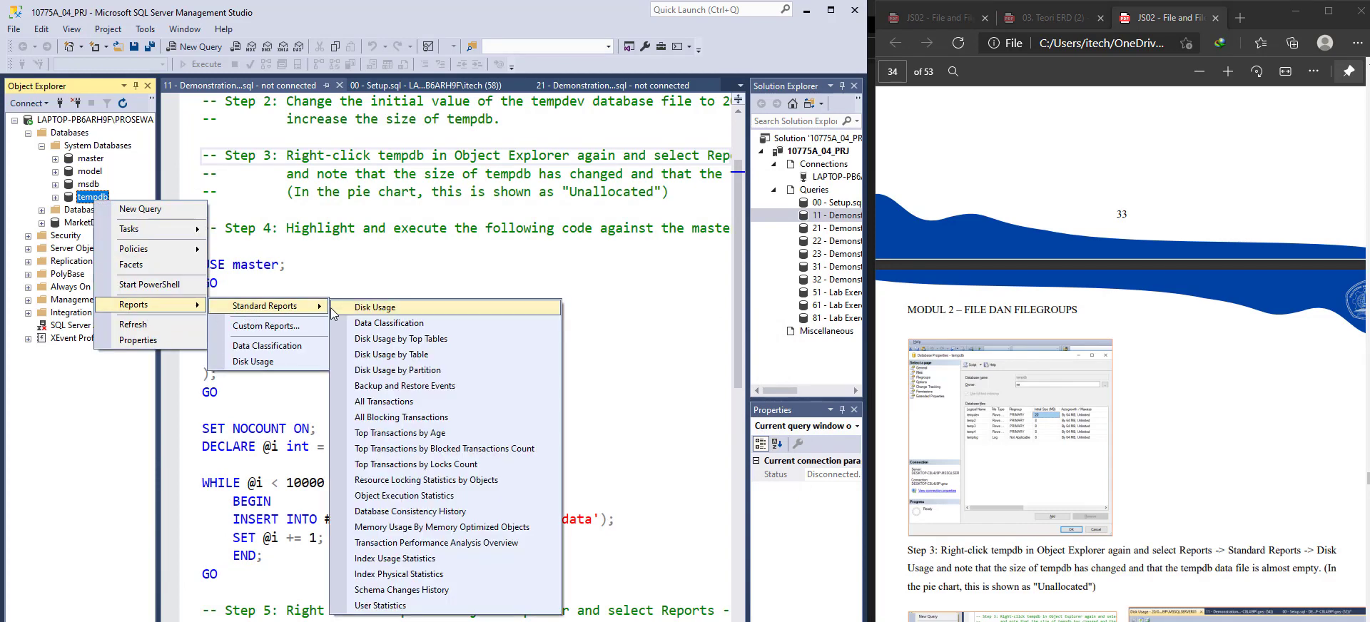
pyautogui.click(360, 308)
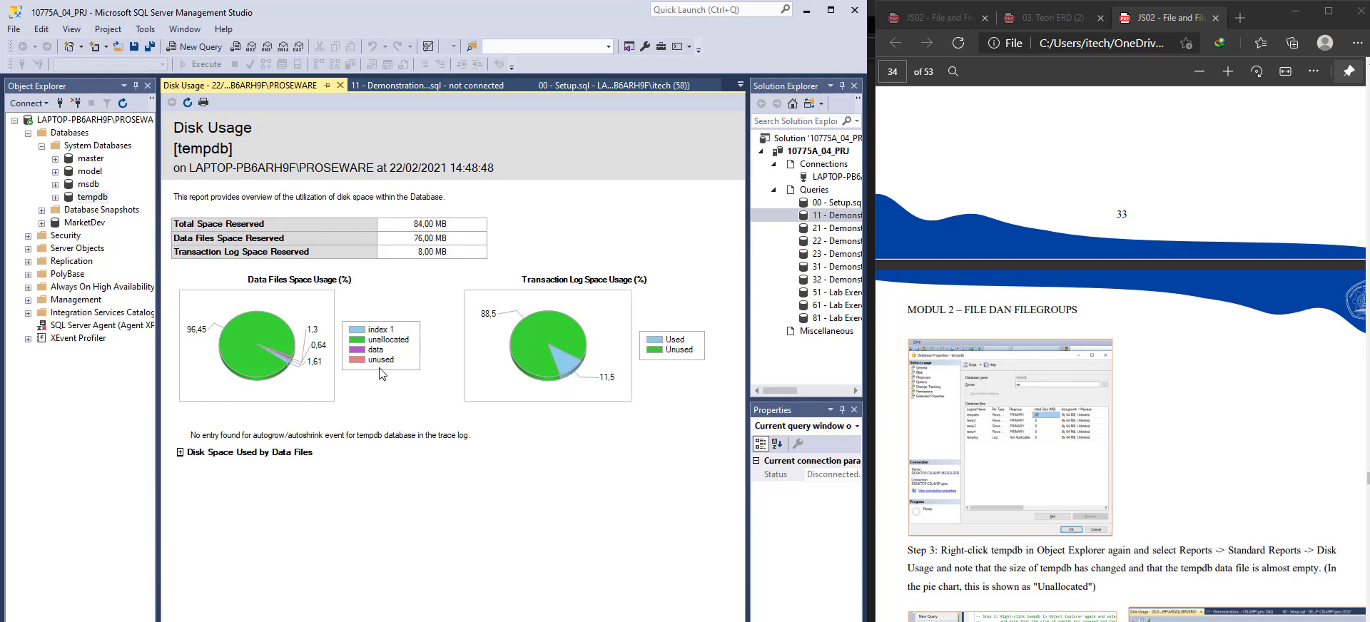
# - Compare the report with the jobsheet, read its step 4, and place the cursor before the #TempTable code in the Demonstration 1A script
pyautogui.scroll(-2, 1095, 436)
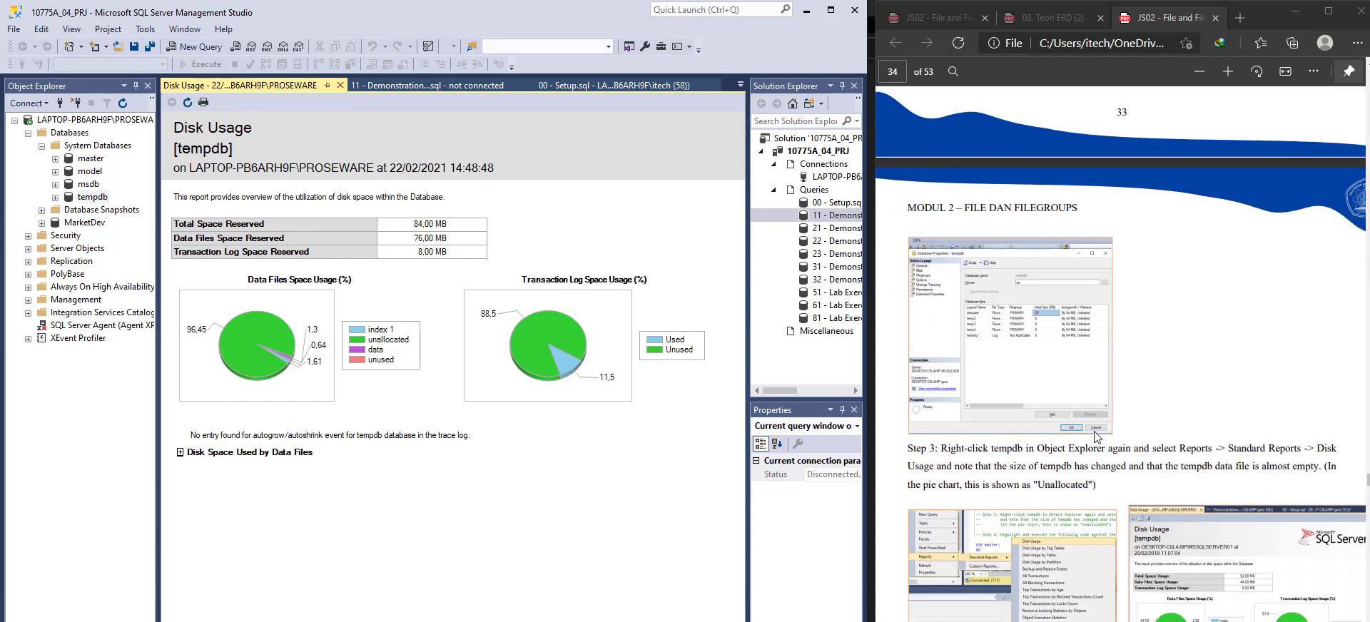
pyautogui.scroll(-2, 1094, 436)
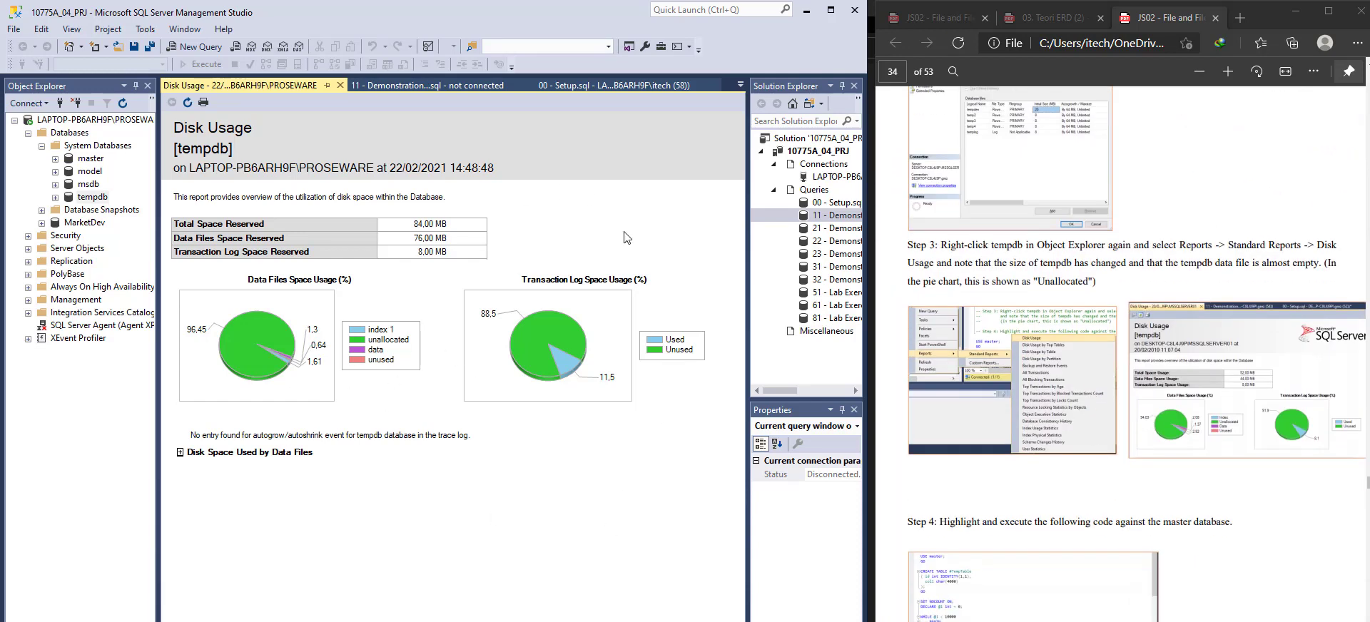
pyautogui.scroll(-3, 1117, 439)
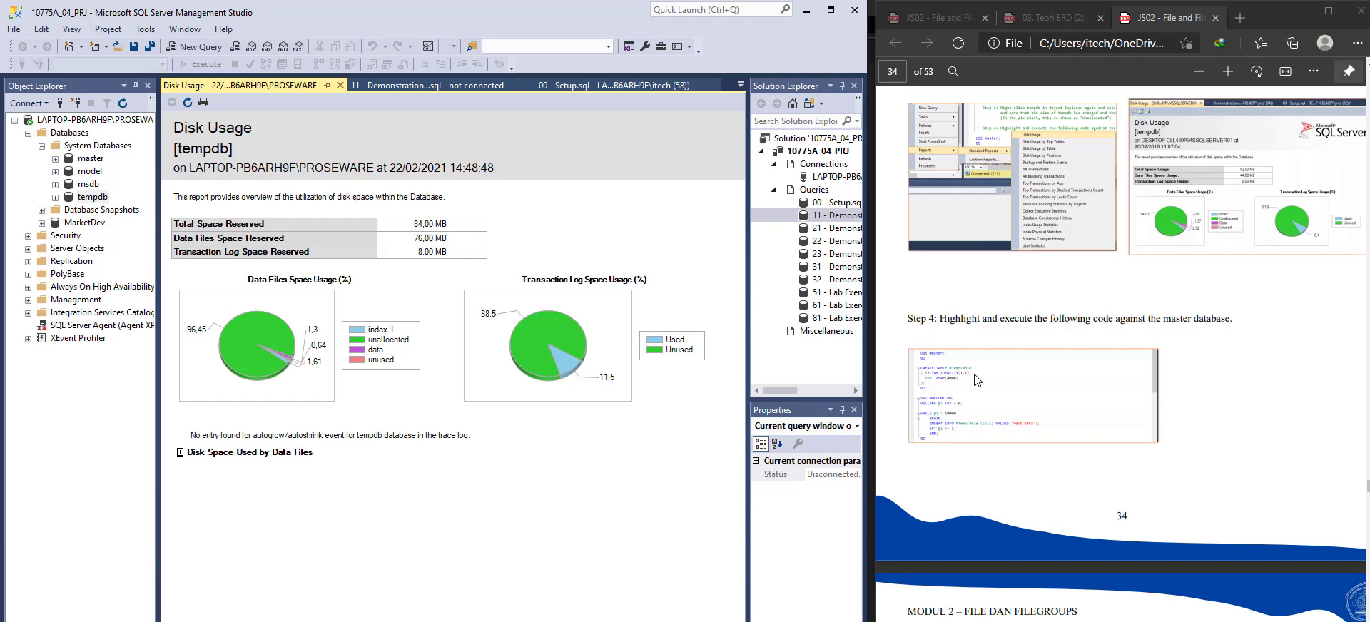
pyautogui.scroll(-3, 989, 386)
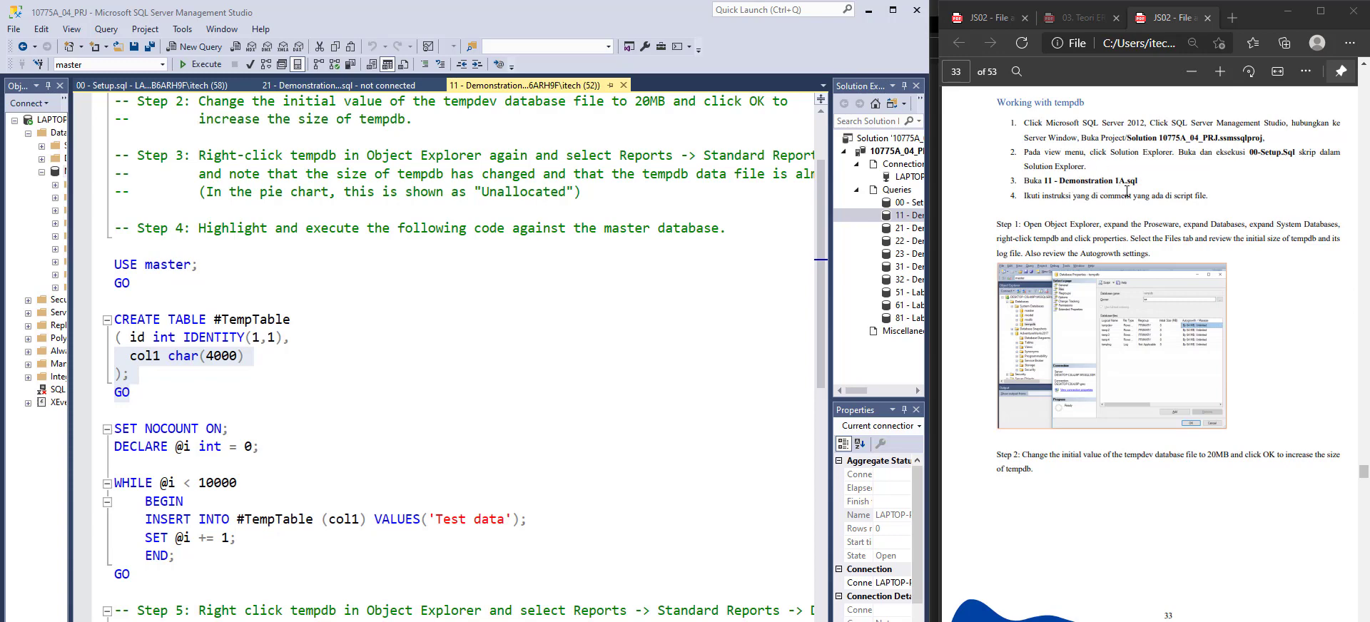
pyautogui.click(256, 316)
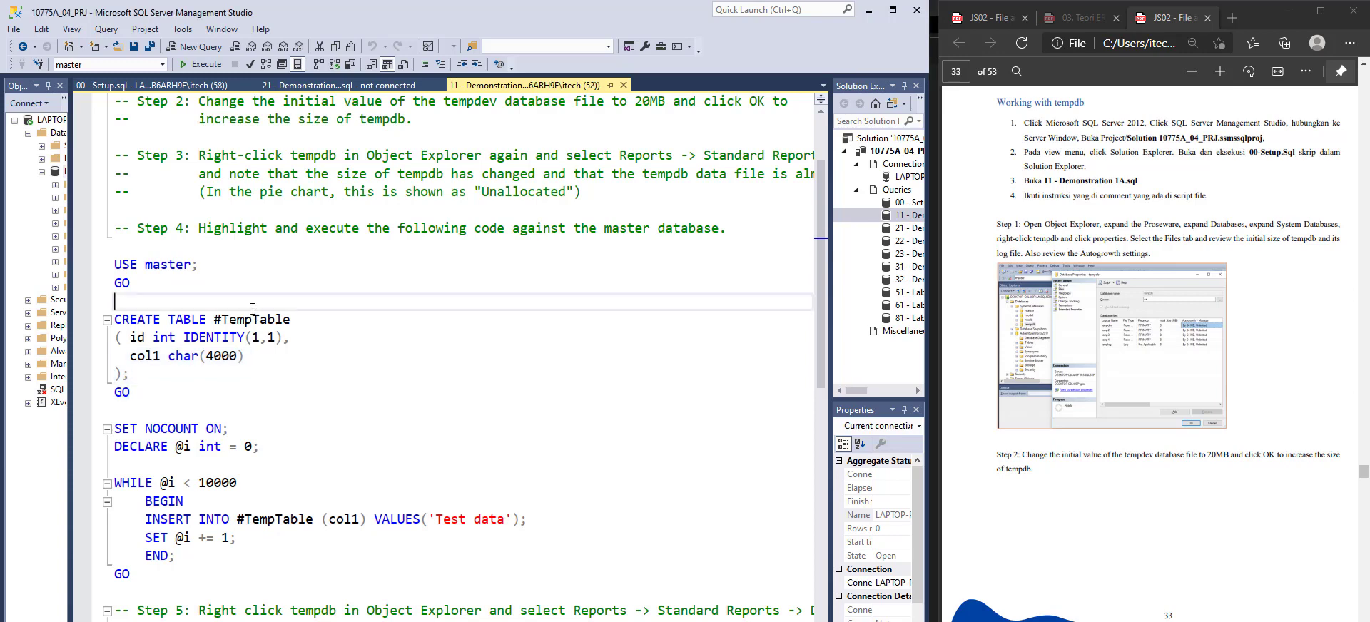
# - Examine the step 4 code: the #TempTable definition, the 10000-iteration loop and the INSERT of 'Test data' into col1
pyautogui.moveTo(290, 318); pyautogui.dragTo(221, 321)
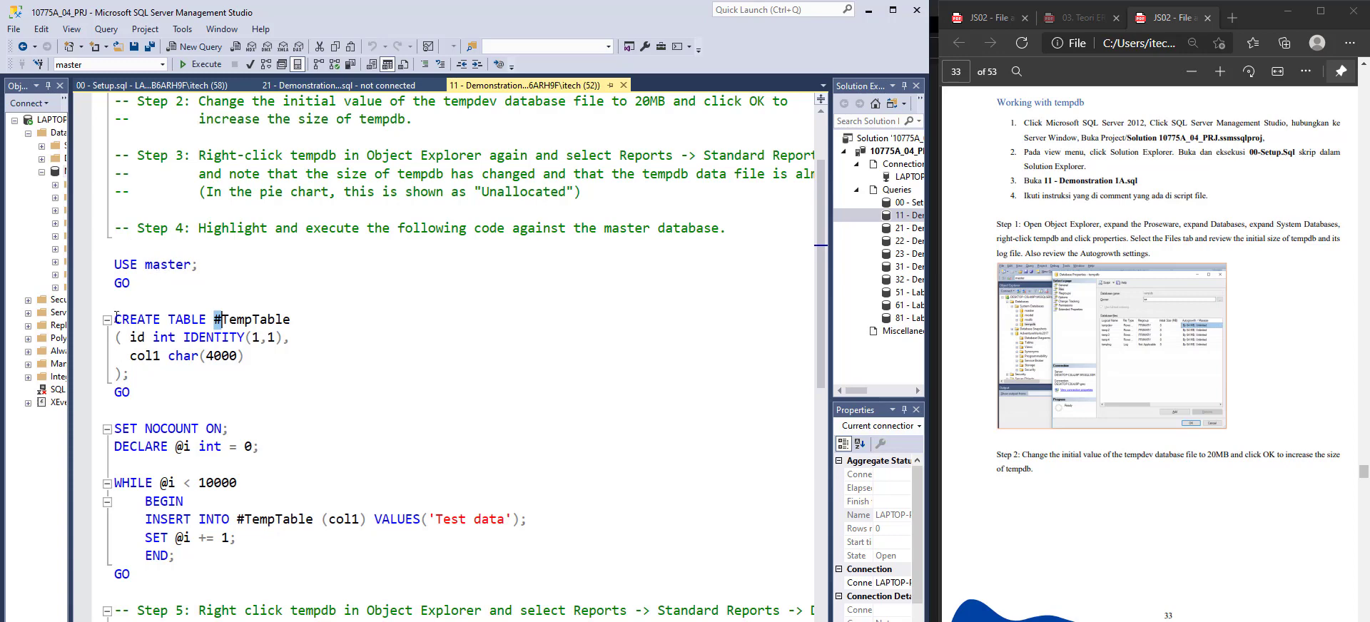
pyautogui.moveTo(114, 319); pyautogui.dragTo(270, 391)
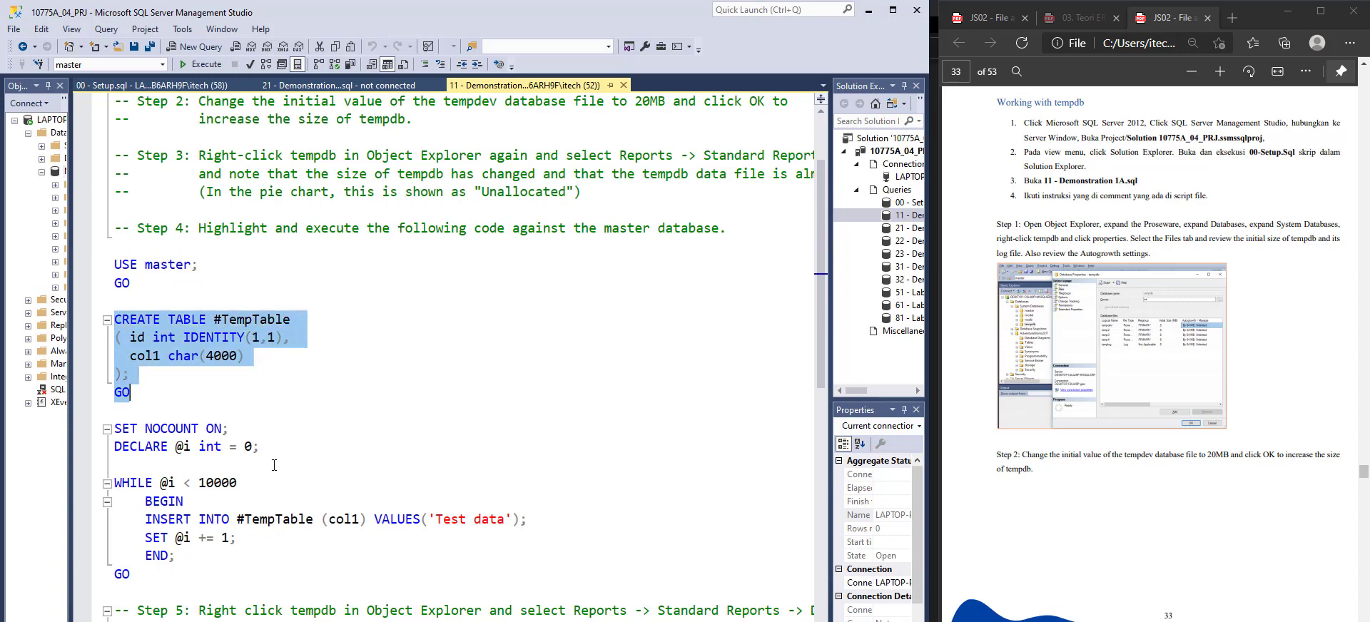
pyautogui.scroll(-1, 274, 465)
pyautogui.click(451, 411)
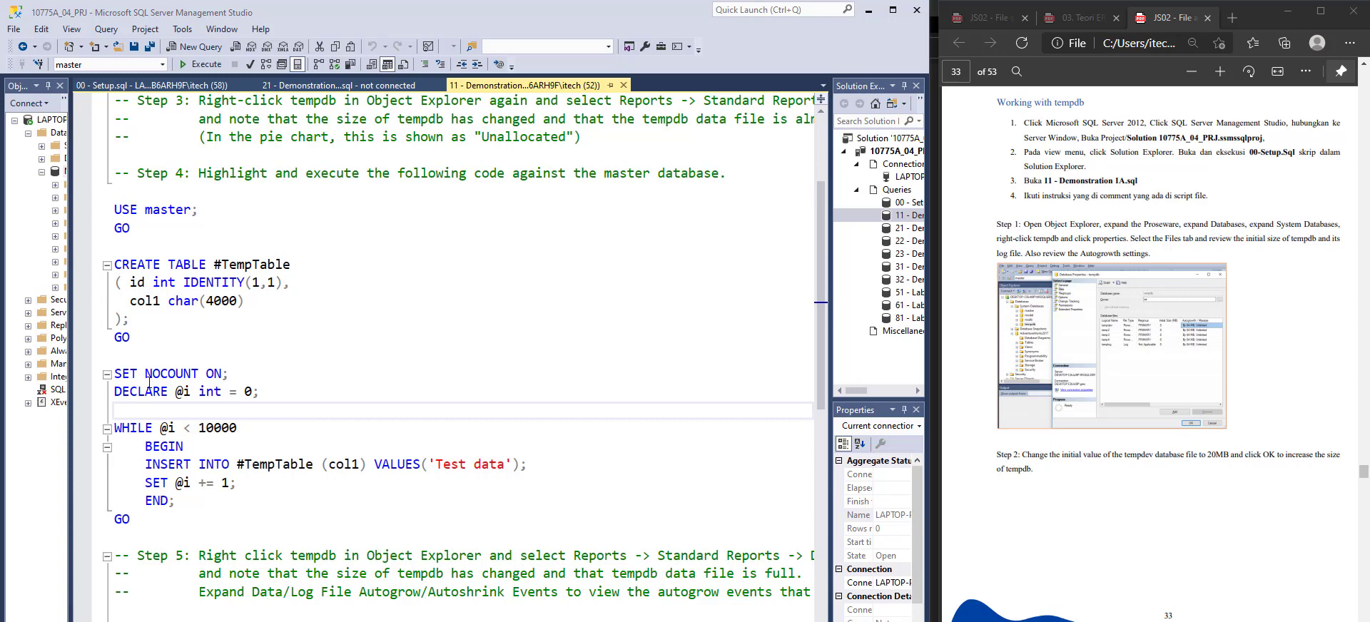
pyautogui.doubleClick(150, 464)
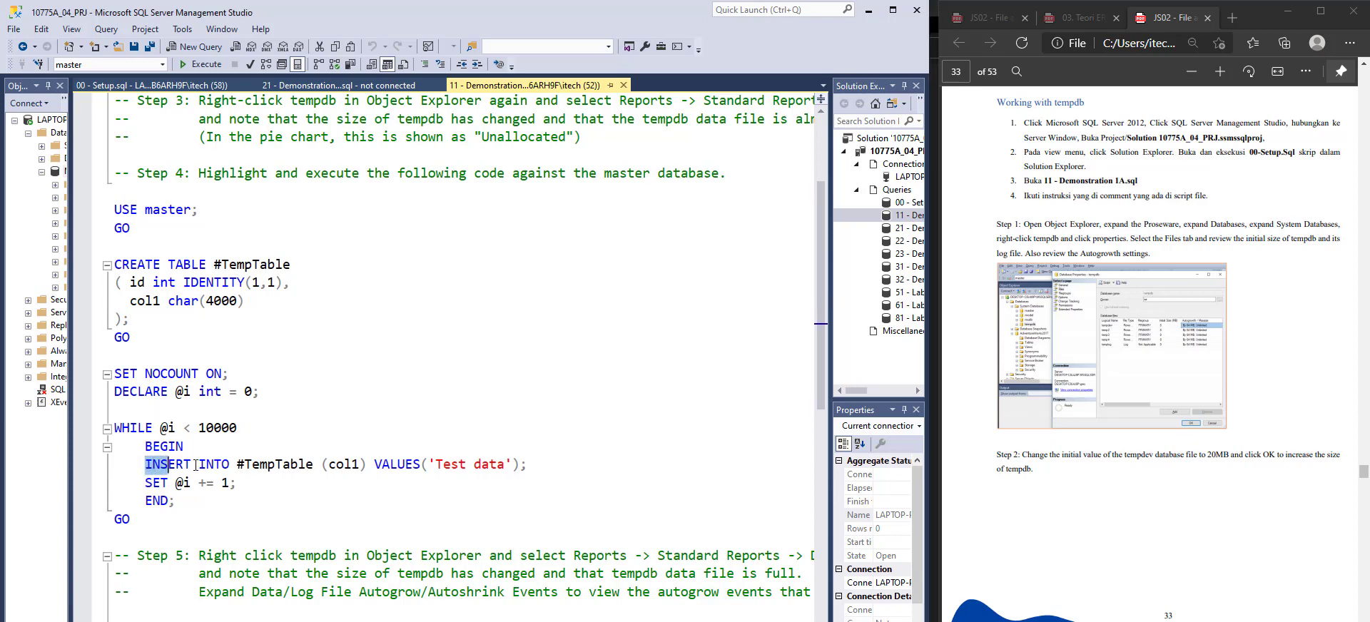
pyautogui.moveTo(214, 265); pyautogui.dragTo(283, 265)
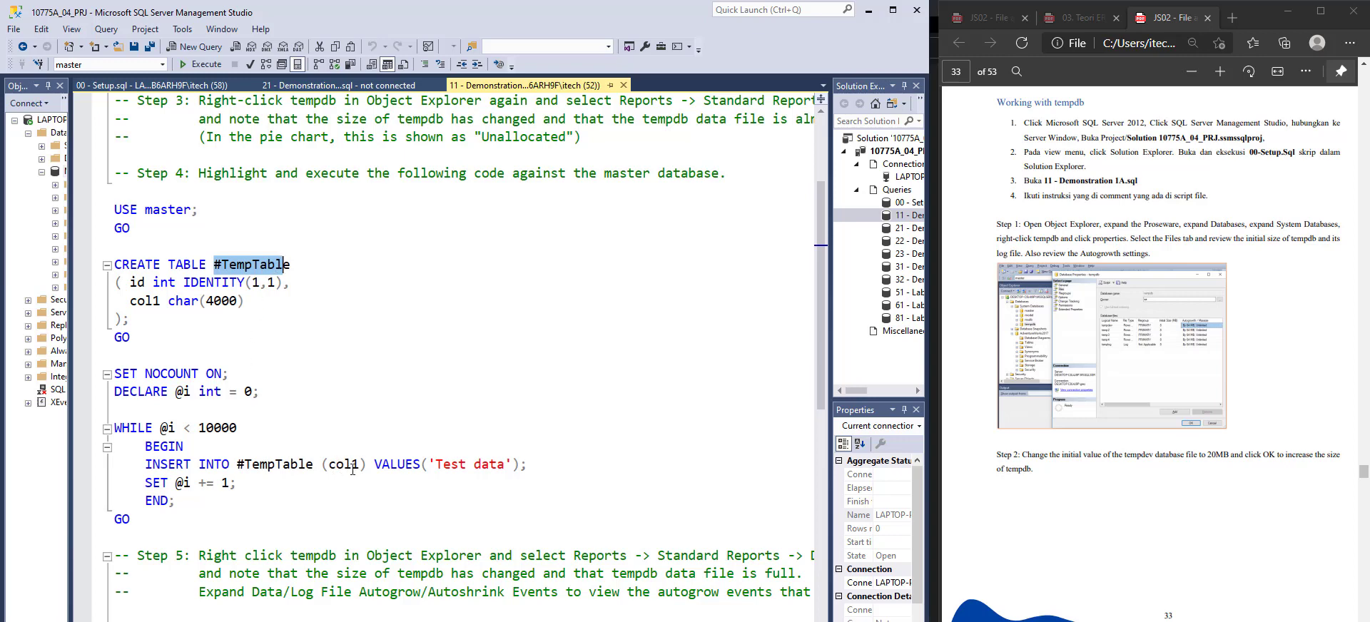
pyautogui.moveTo(332, 468); pyautogui.dragTo(361, 466)
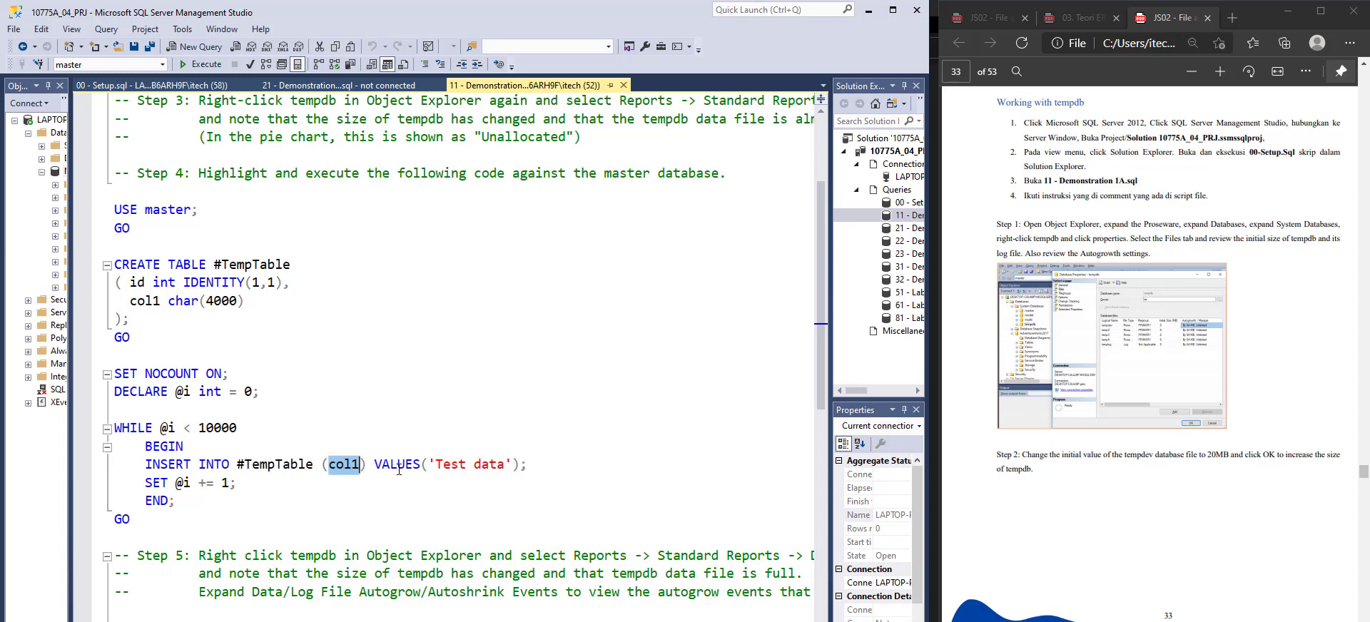
pyautogui.moveTo(435, 466); pyautogui.dragTo(506, 470)
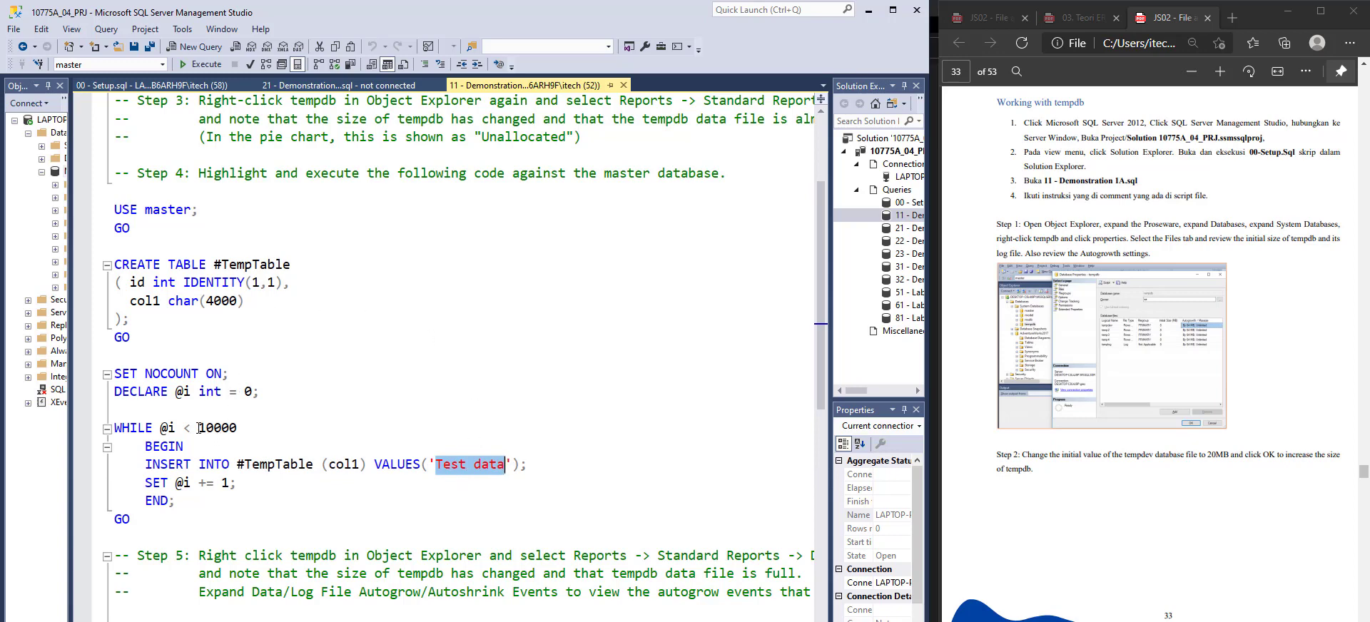
pyautogui.moveTo(199, 427); pyautogui.dragTo(227, 435)
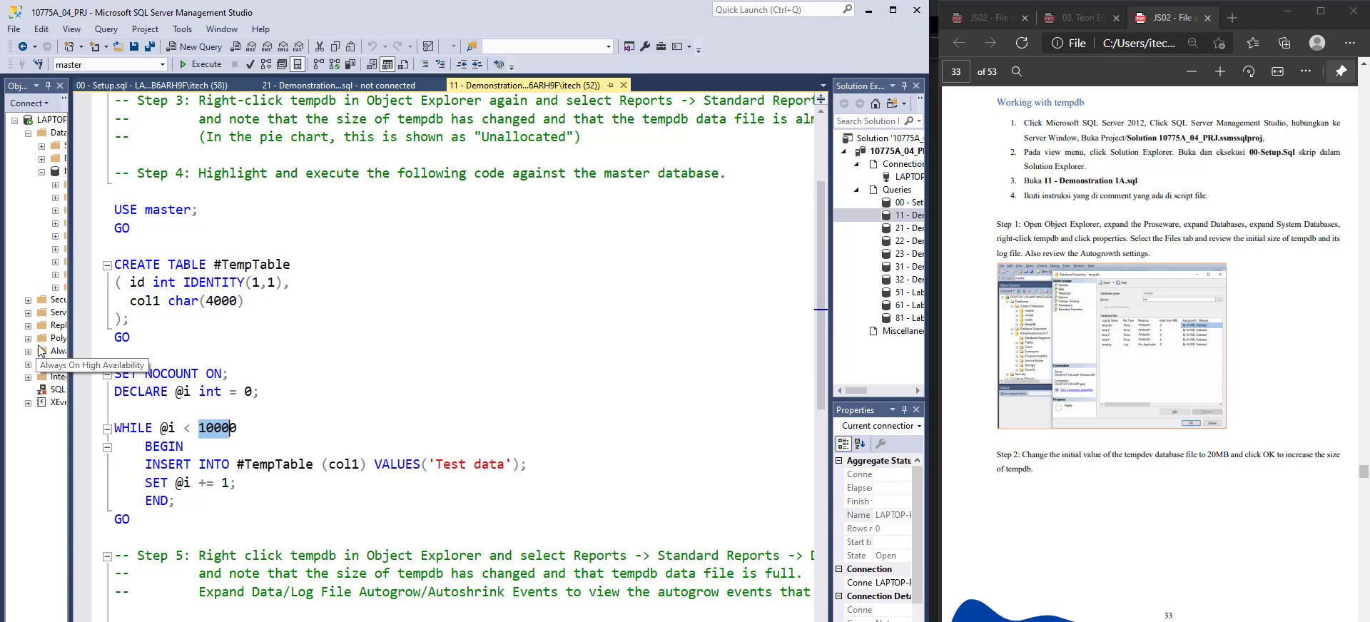
pyautogui.moveTo(216, 264); pyautogui.dragTo(290, 268)
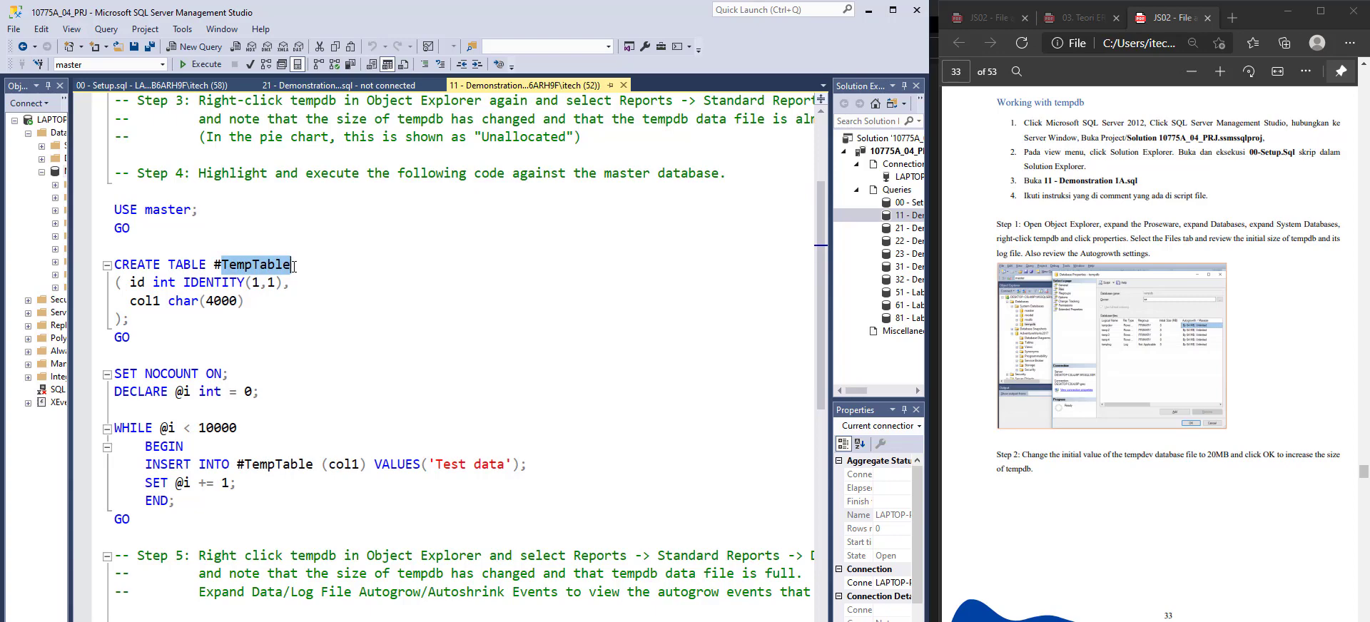
pyautogui.click(291, 267)
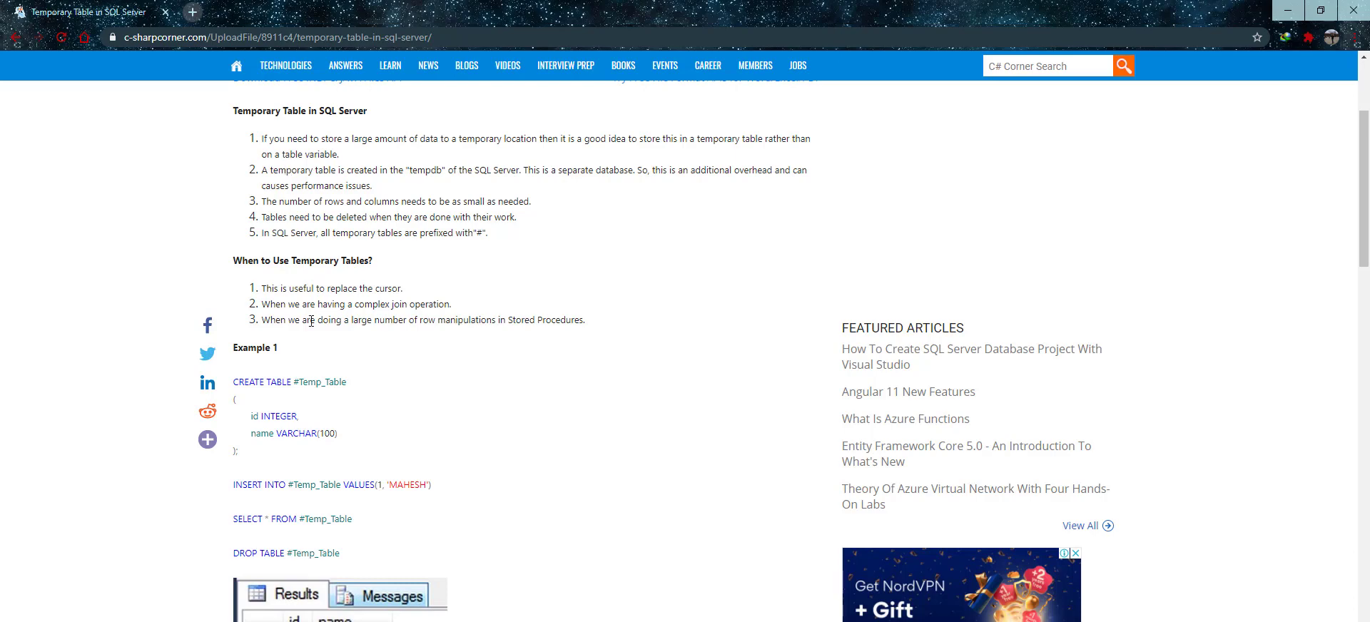
# - Read the web article's example and rule on the # prefix for temporary tables, then return to SQL Server Management Studio
pyautogui.scroll(-1, 311, 321)
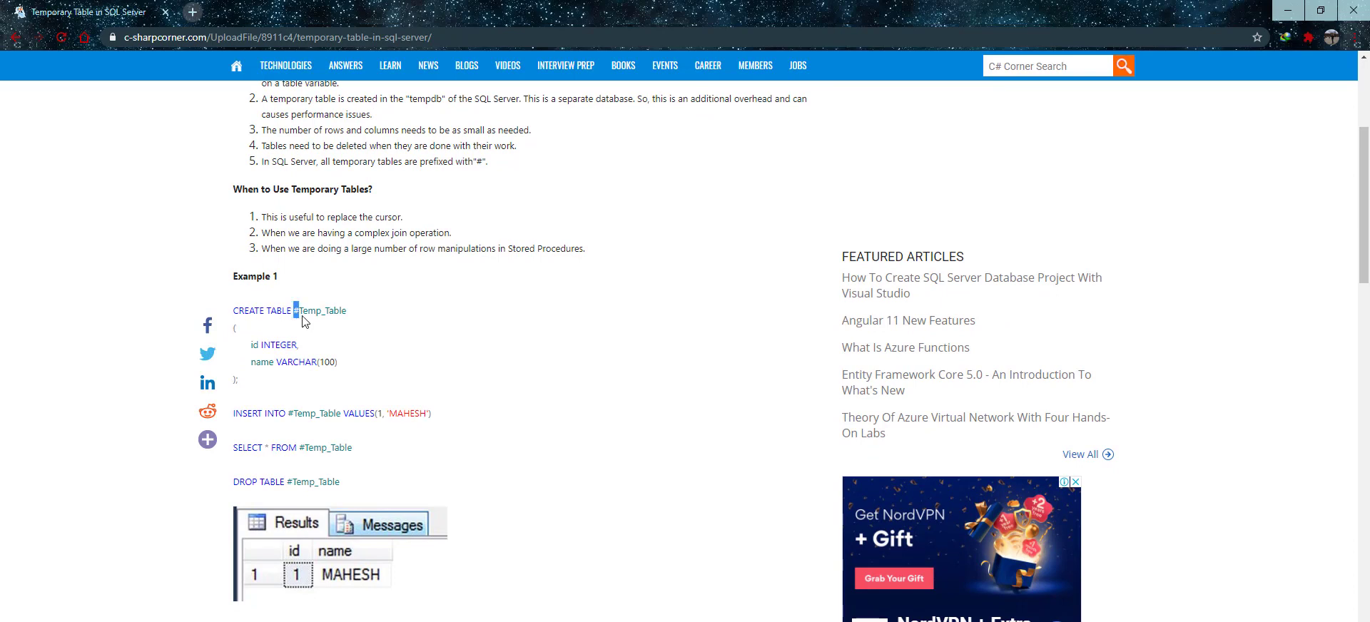
pyautogui.moveTo(304, 311); pyautogui.dragTo(360, 325)
pyautogui.moveTo(494, 162)
pyautogui.mouseDown()
pyautogui.moveTo(481, 162)
pyautogui.moveTo(485, 180)
pyautogui.mouseUp()
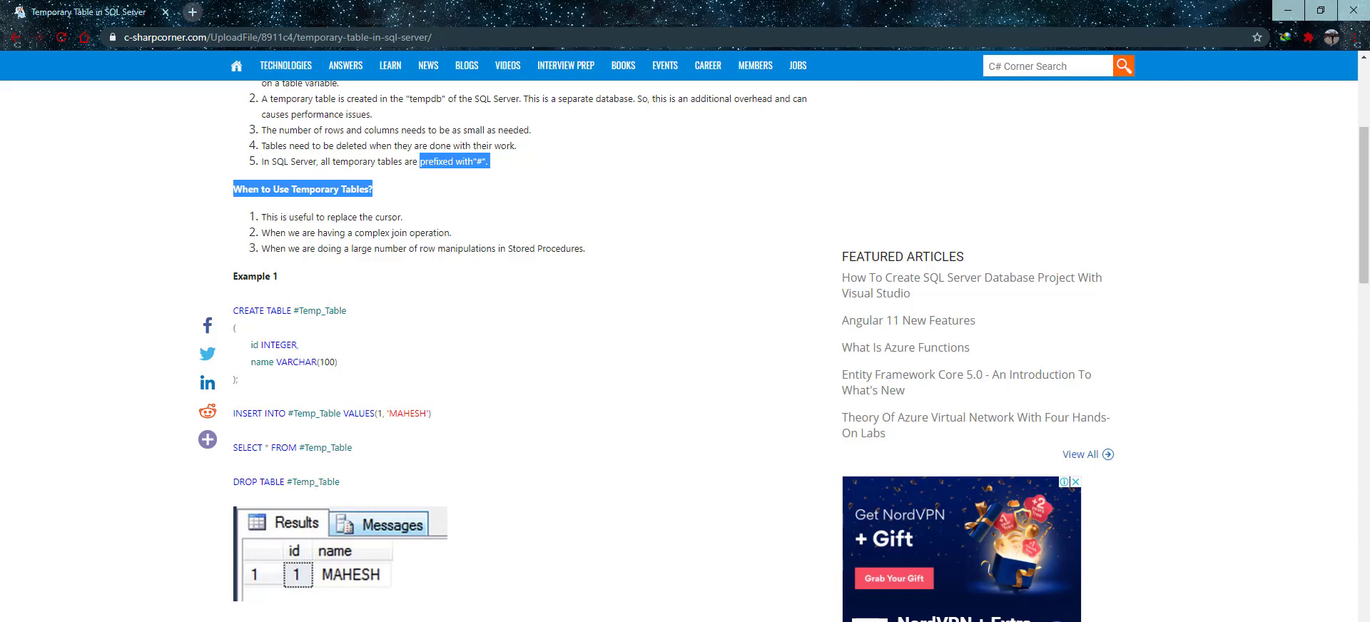
pyautogui.hotkey('alt', 'Tab')
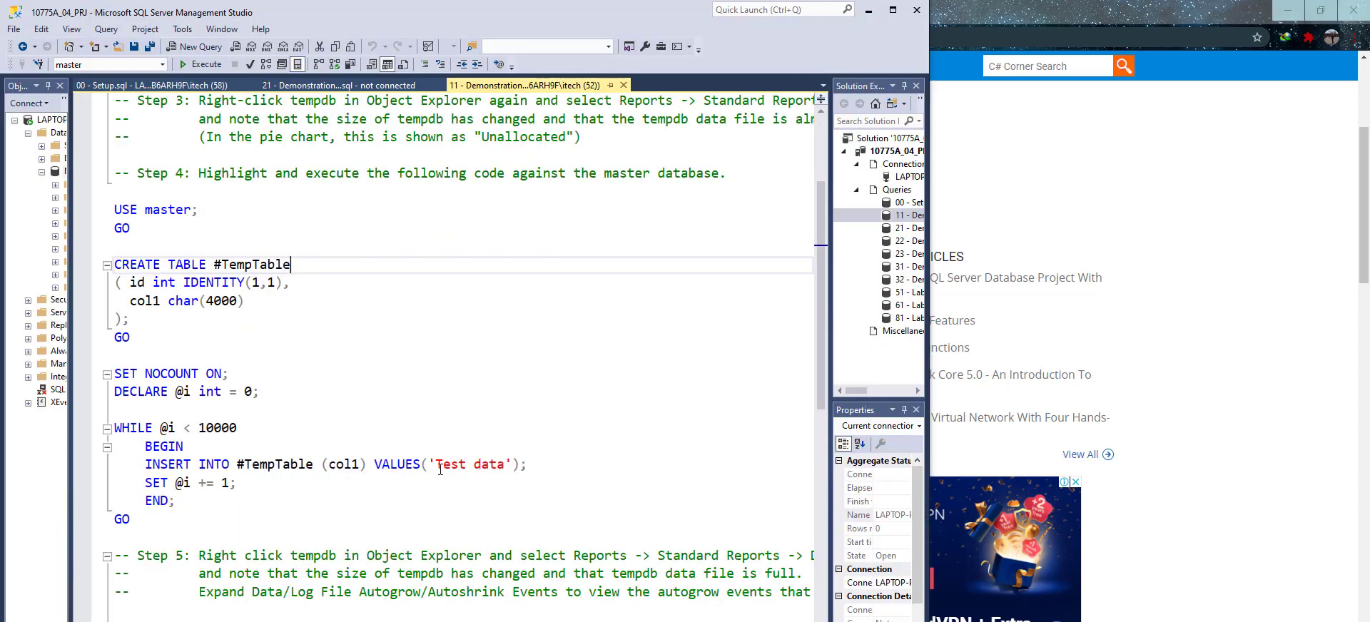
# - Execute the Demonstration 1A script that creates #TempTable and fills it with 'Test data' rows
pyautogui.moveTo(435, 464); pyautogui.dragTo(504, 466)
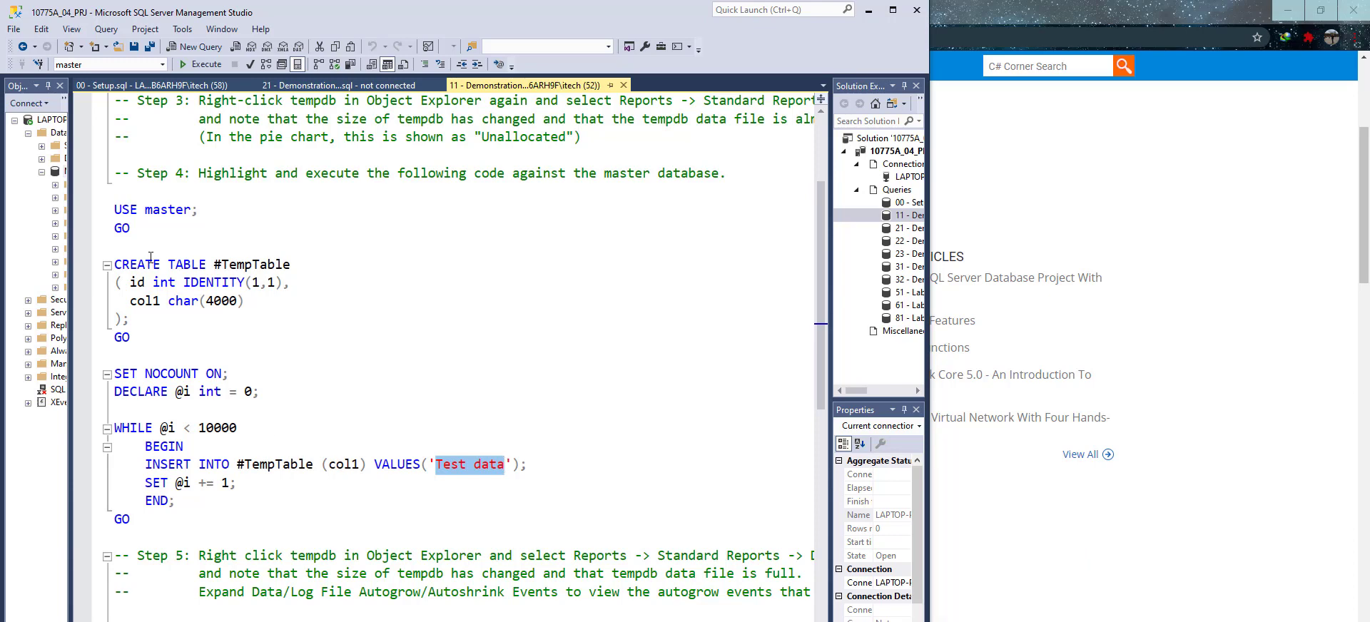
pyautogui.moveTo(114, 246); pyautogui.dragTo(130, 318)
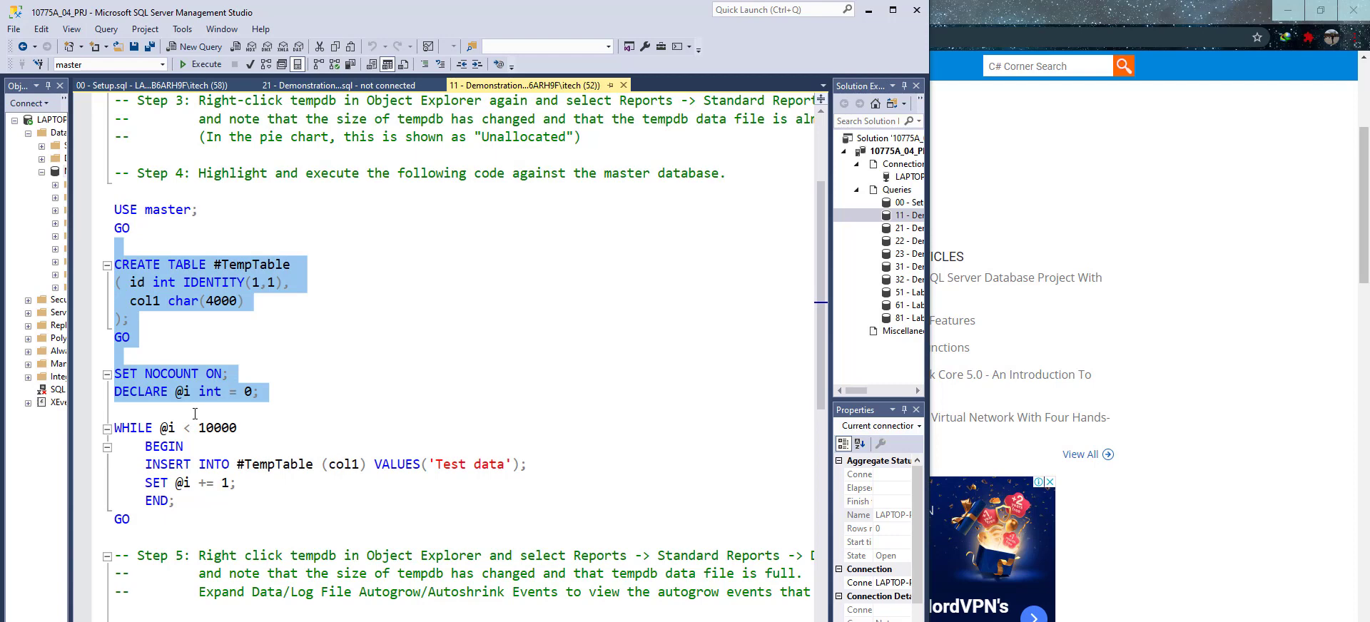
pyautogui.click(130, 209)
pyautogui.click(115, 193)
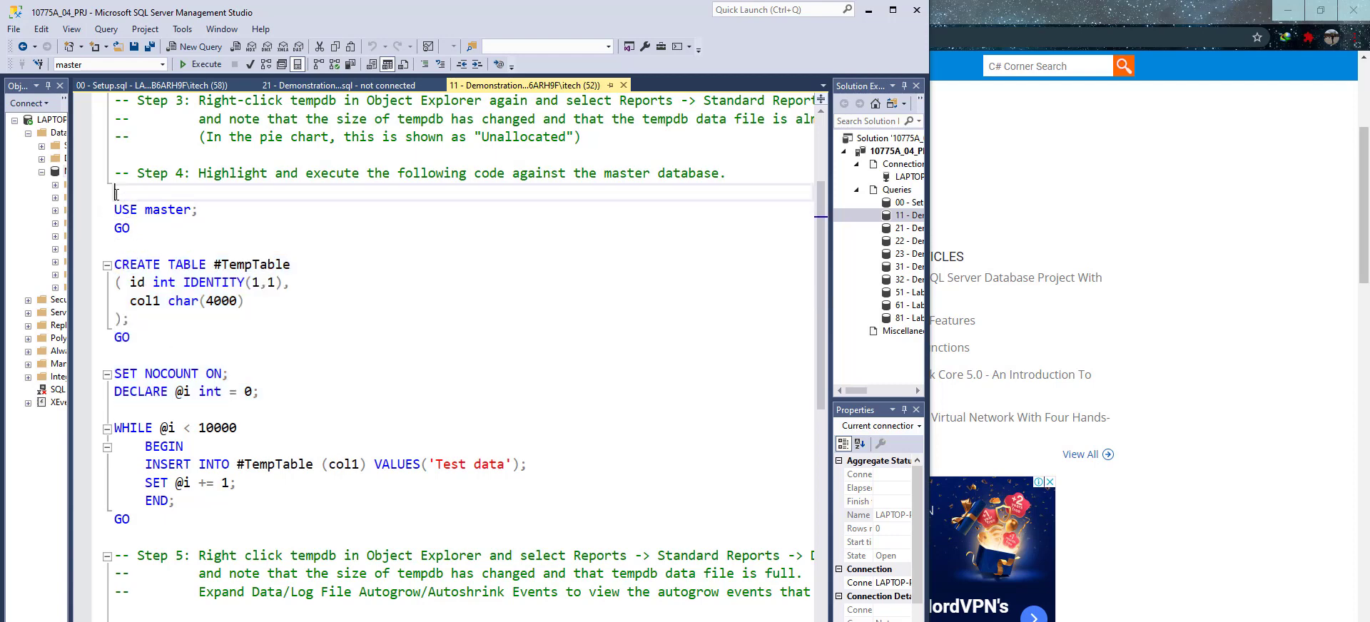
pyautogui.click(222, 64)
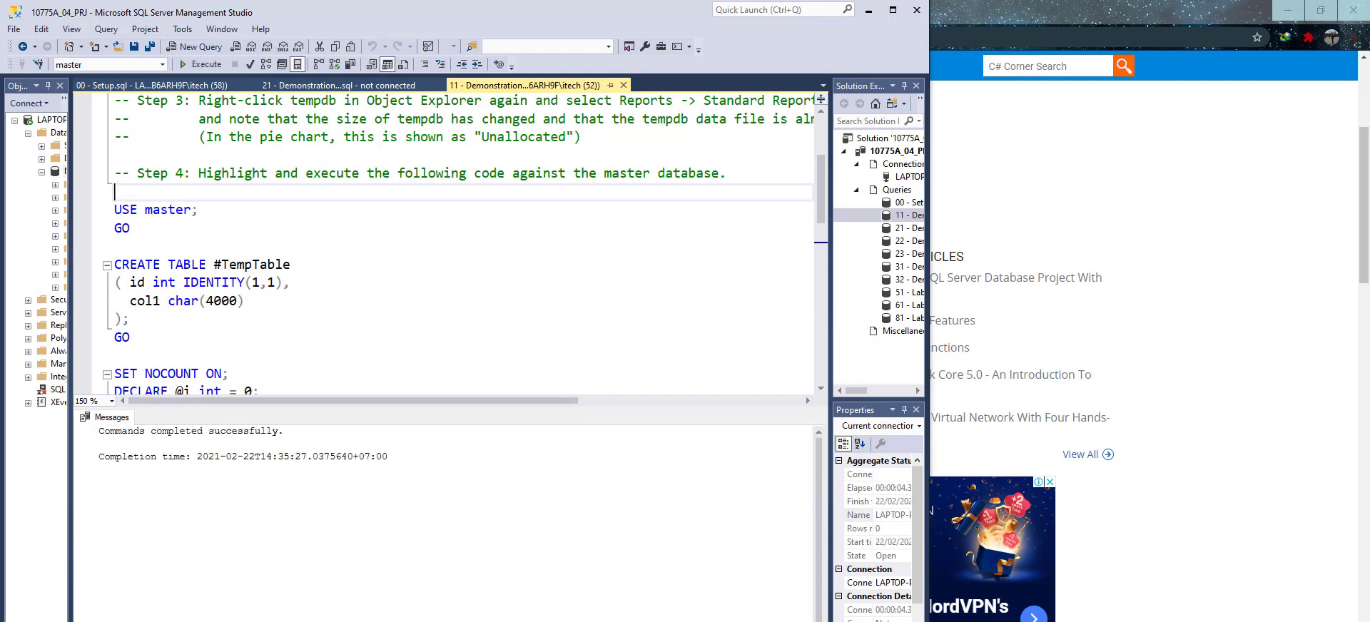
# - Enlarge the query area, widen Object Explorer, collapse MarketDev and expand System Databases down to master's System Tables
pyautogui.hotkey('alt', 'Tab')
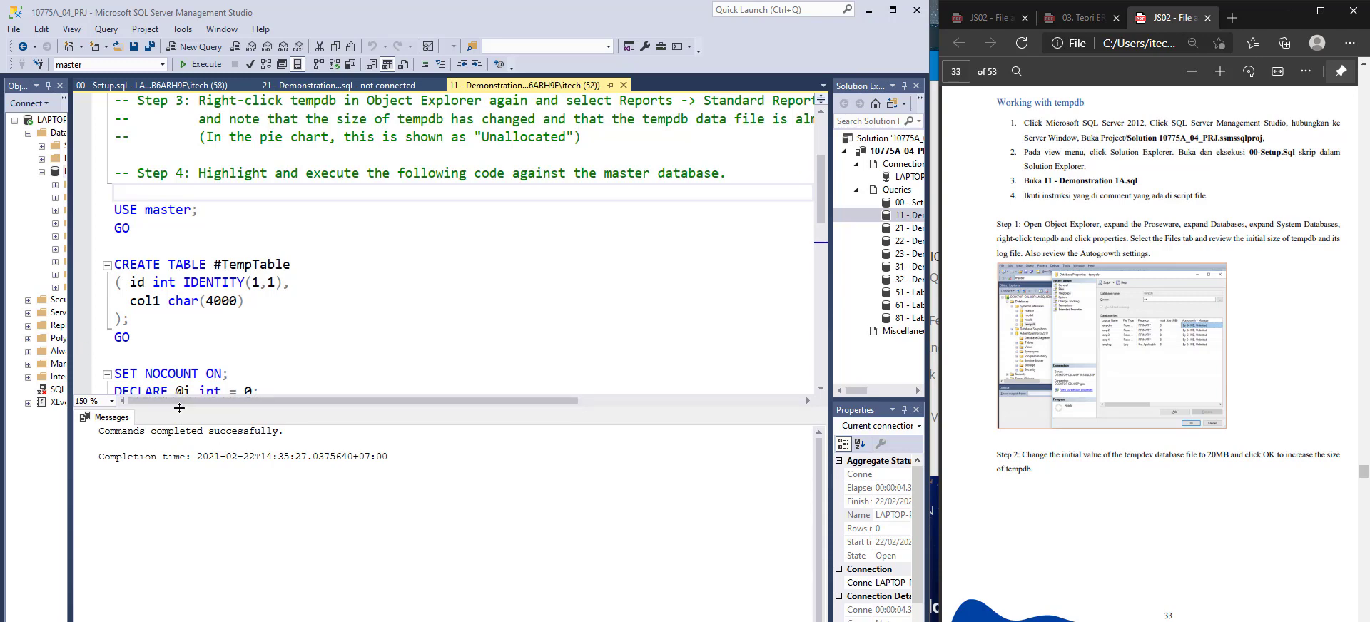
pyautogui.moveTo(177, 408); pyautogui.dragTo(177, 485)
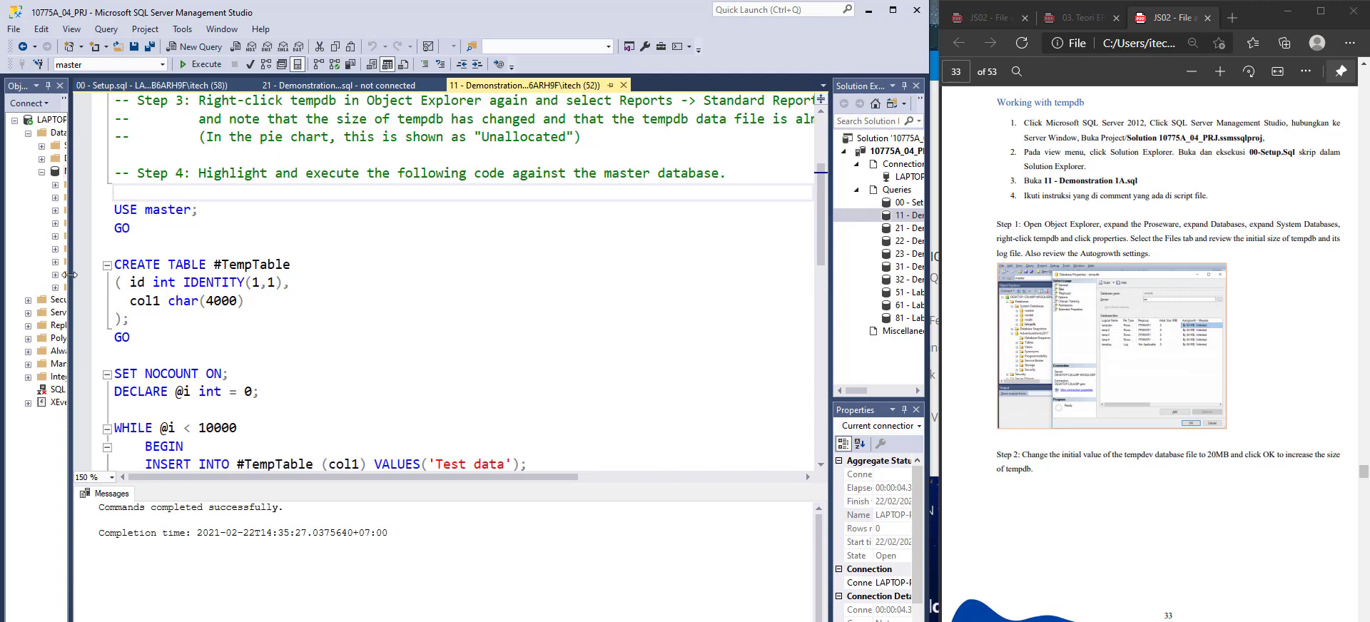
pyautogui.moveTo(71, 276); pyautogui.dragTo(129, 275)
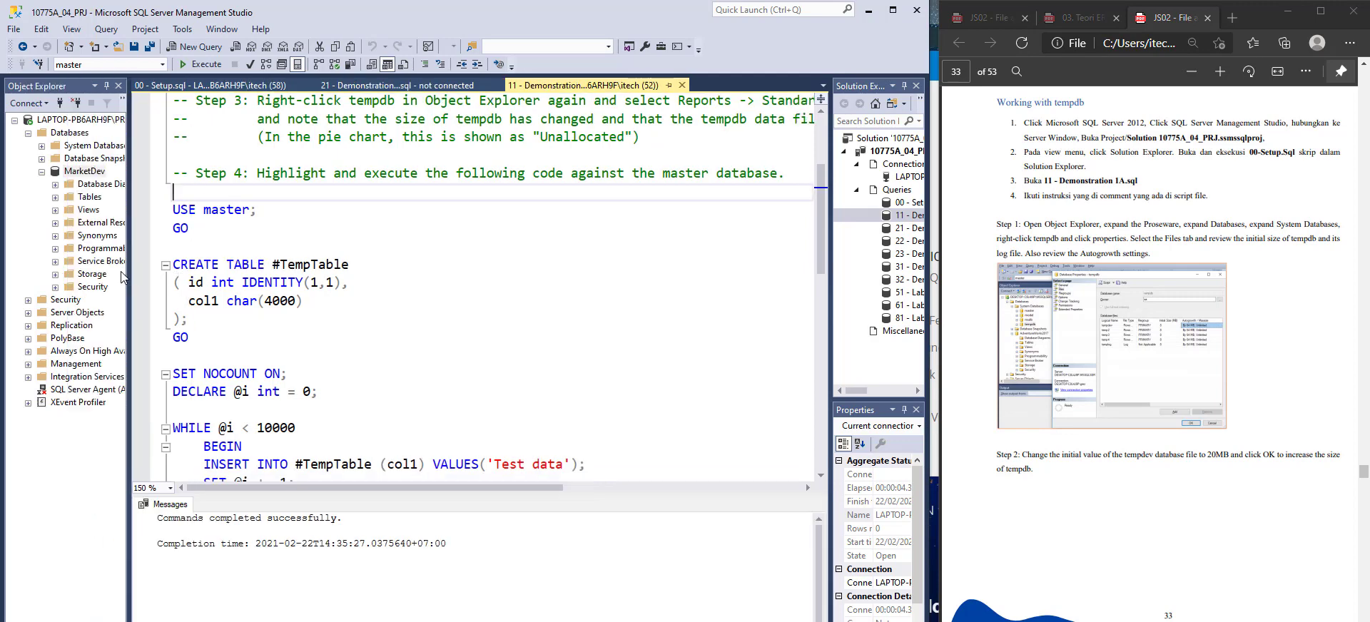
pyautogui.click(42, 172)
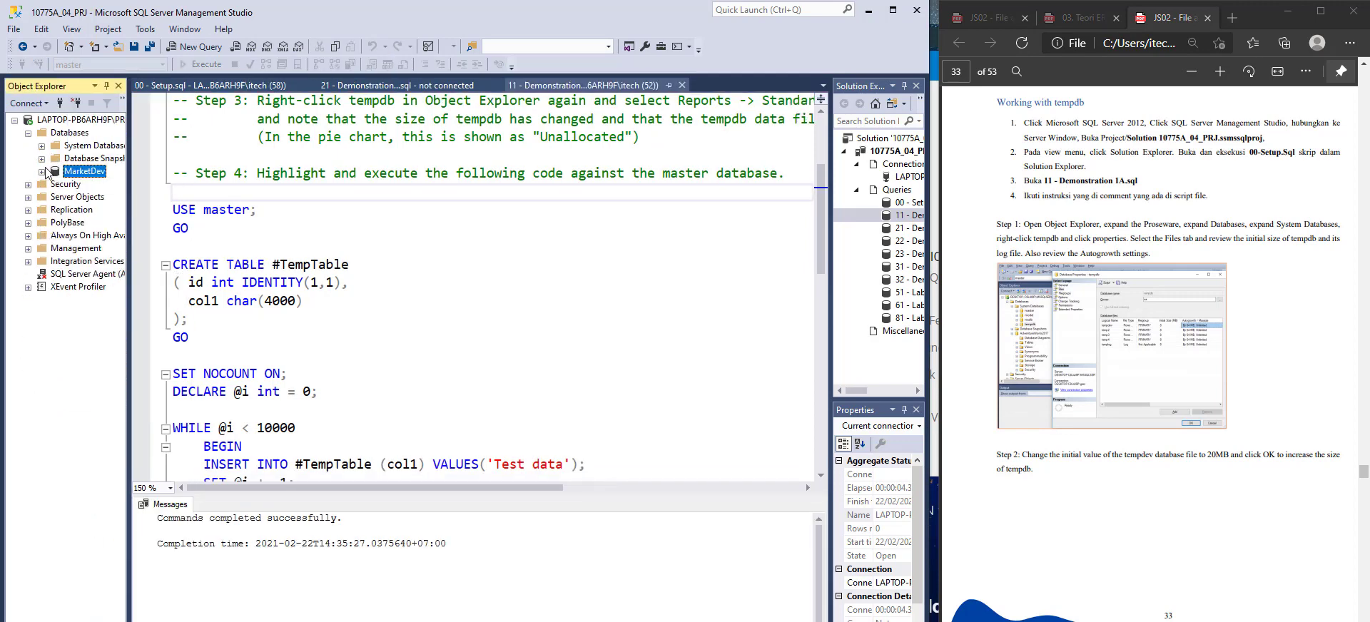
pyautogui.click(42, 146)
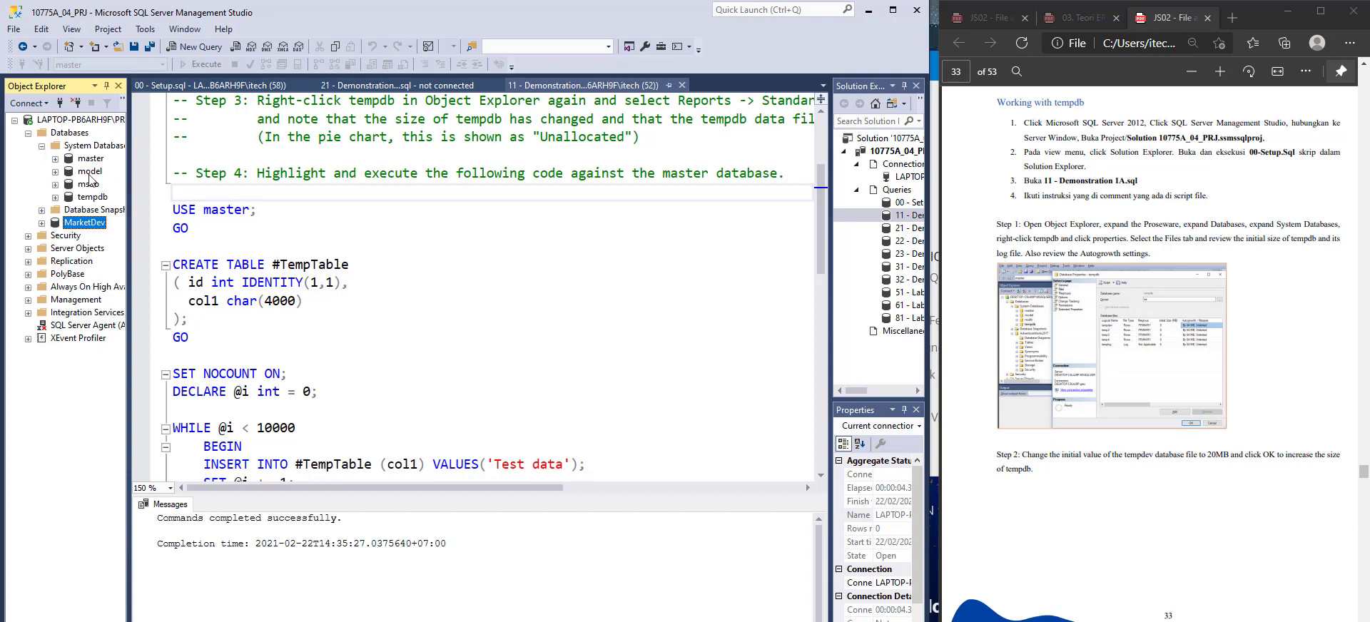
pyautogui.click(55, 158)
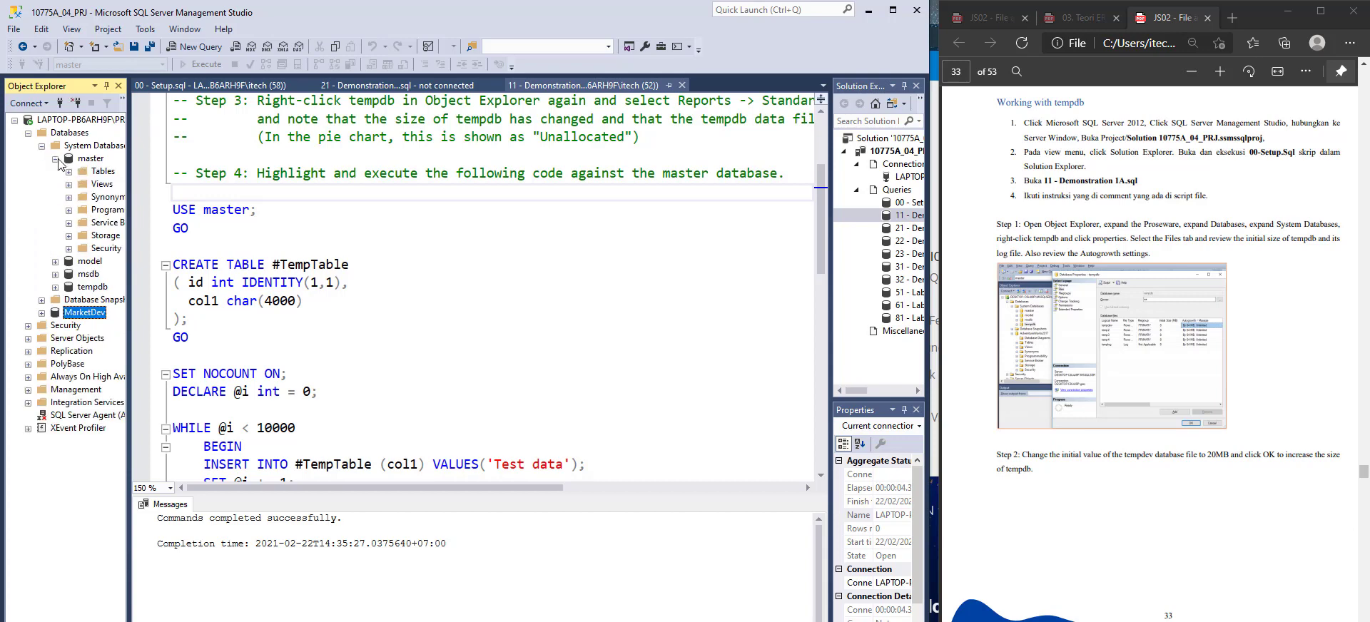
pyautogui.click(69, 171)
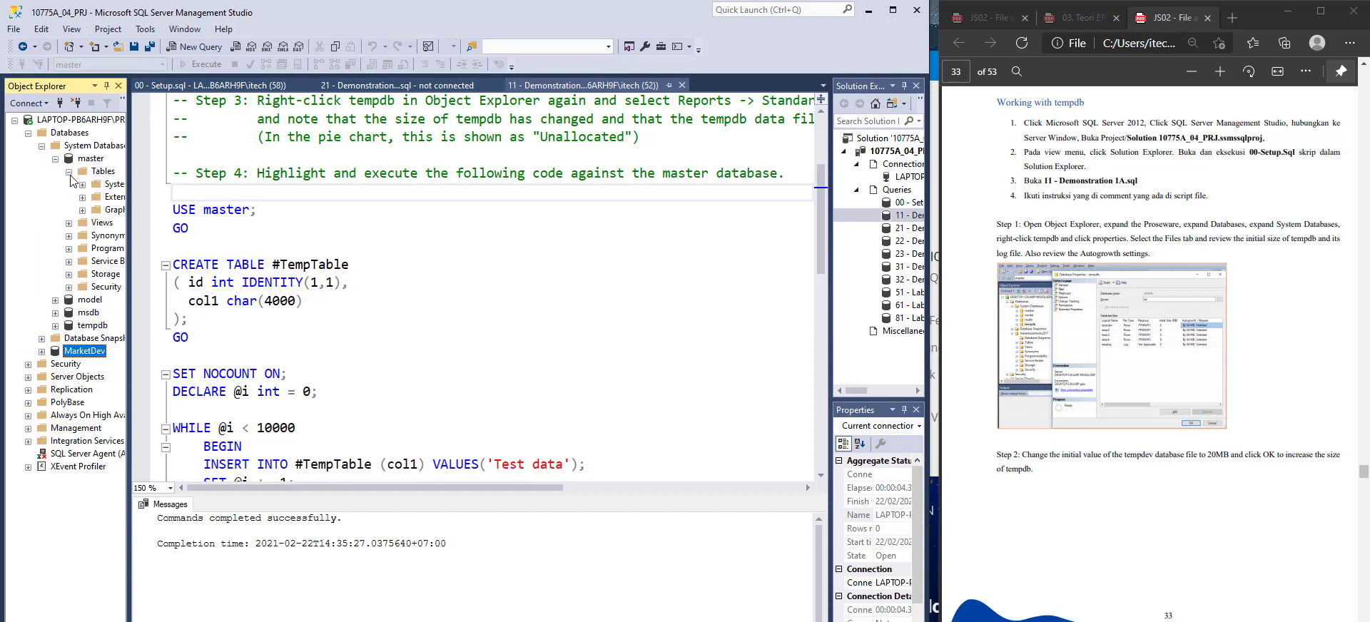
pyautogui.click(82, 184)
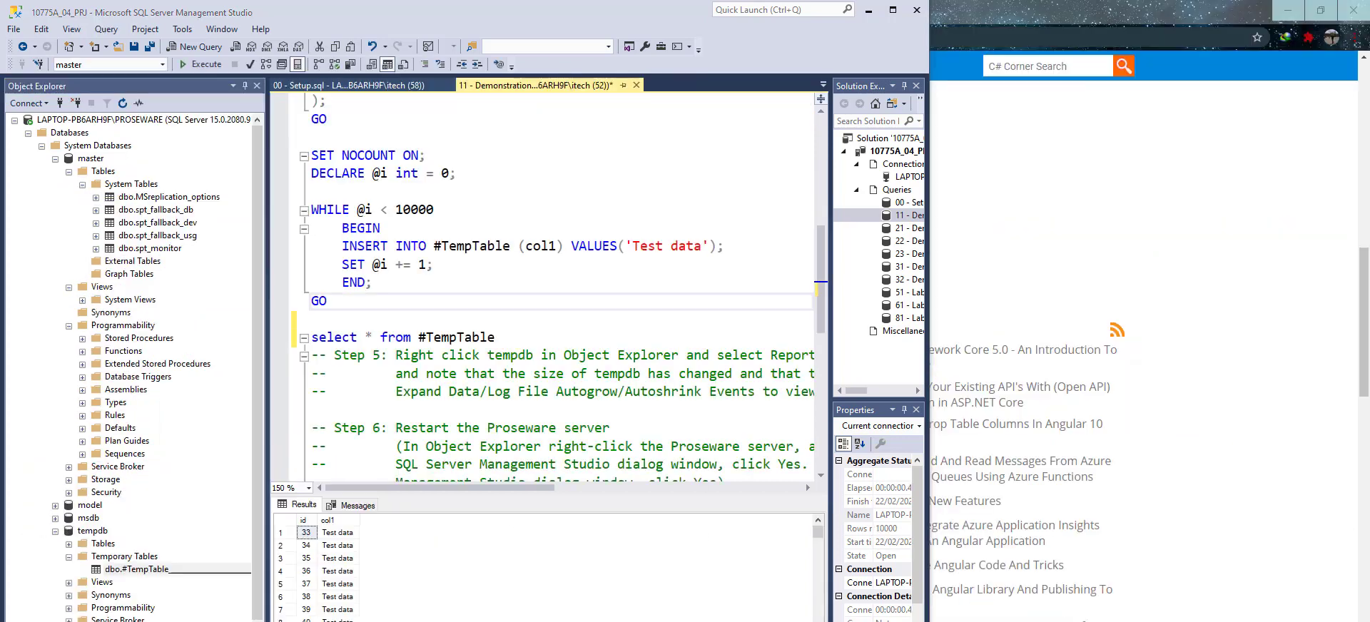
# - Compare dbo.#TempTable under tempdb's Temporary Tables with its CREATE TABLE statement in the script
pyautogui.scroll(5, 458, 224)
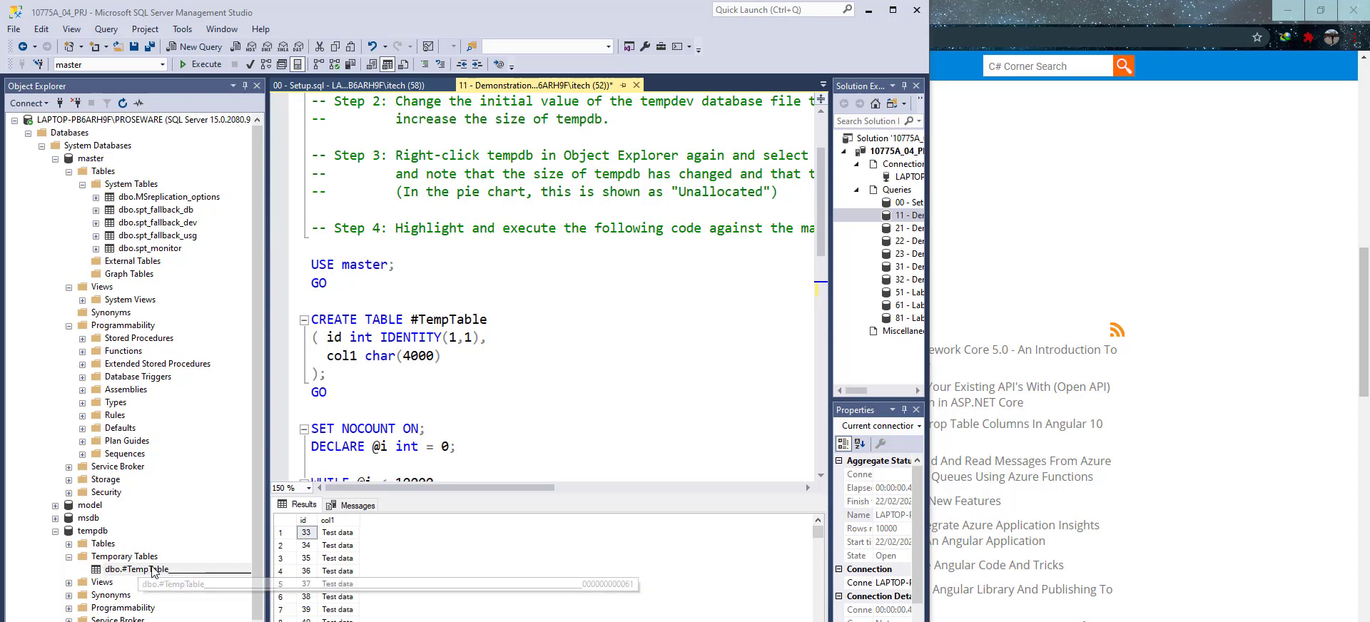
pyautogui.scroll(-2, 152, 575)
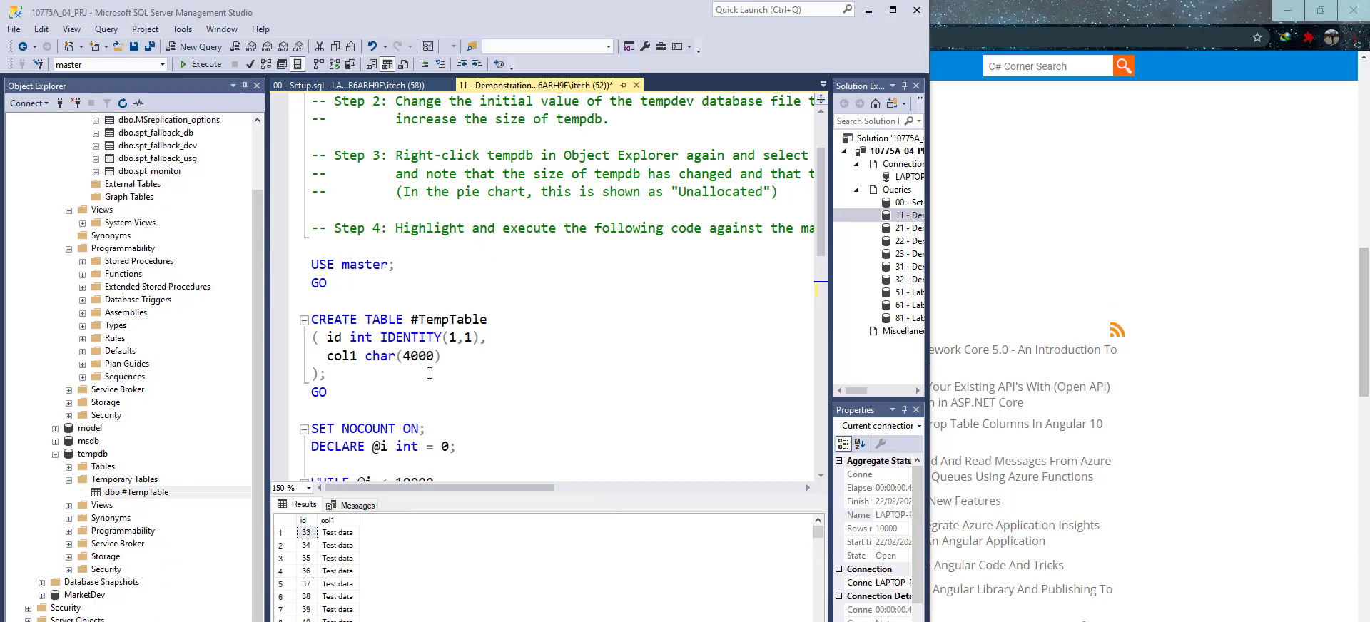
pyautogui.scroll(-2, 383, 365)
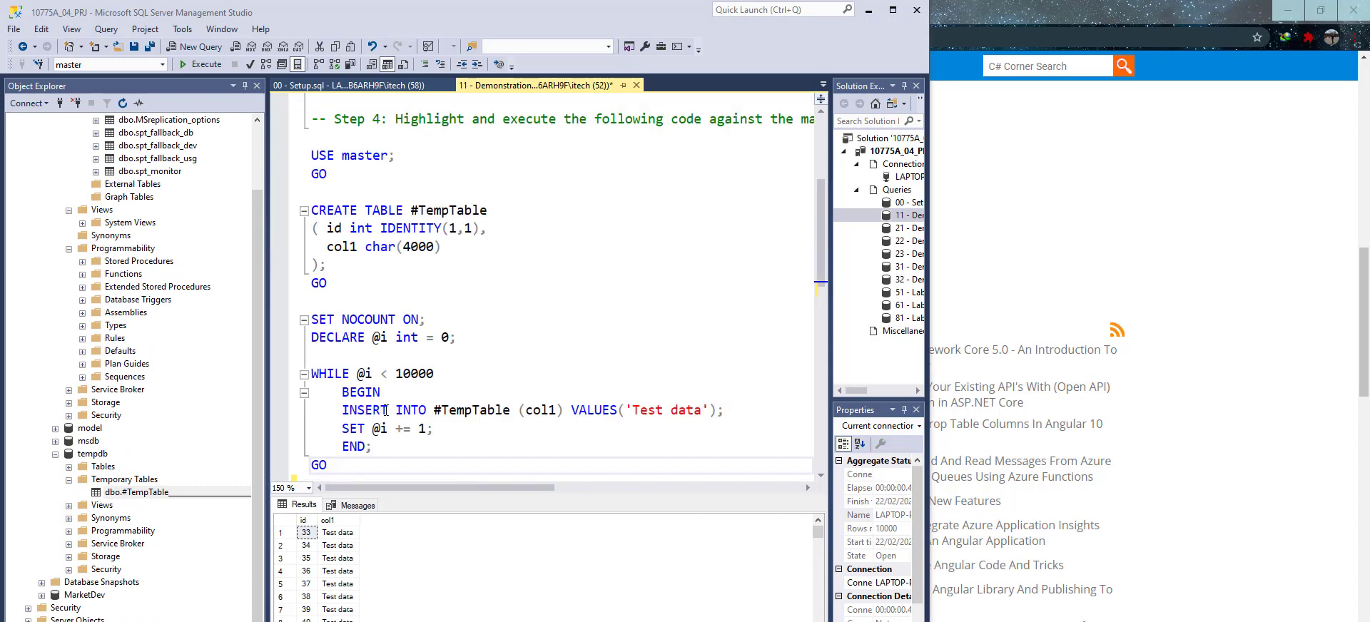
pyautogui.moveTo(411, 211); pyautogui.dragTo(488, 210)
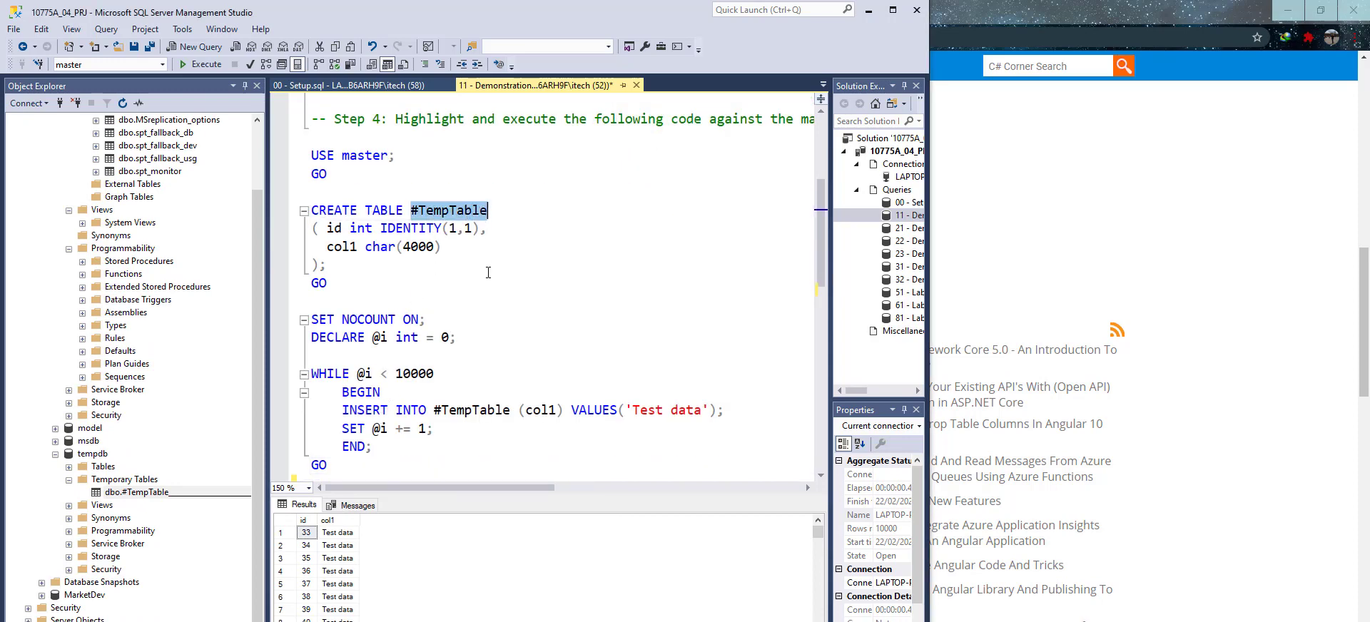
# - Execute only the select * from #TempTable query in the Demonstration 1A script
pyautogui.scroll(-3, 488, 272)
pyautogui.moveTo(313, 337); pyautogui.dragTo(495, 338)
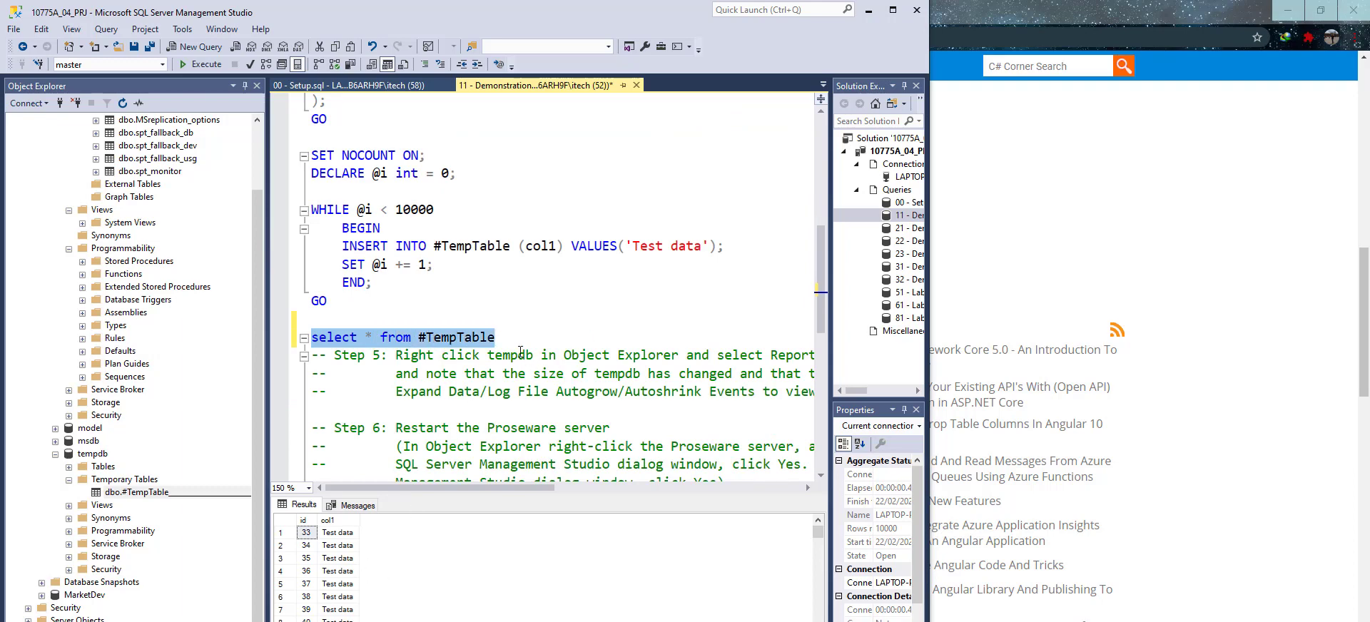
pyautogui.press('Right')
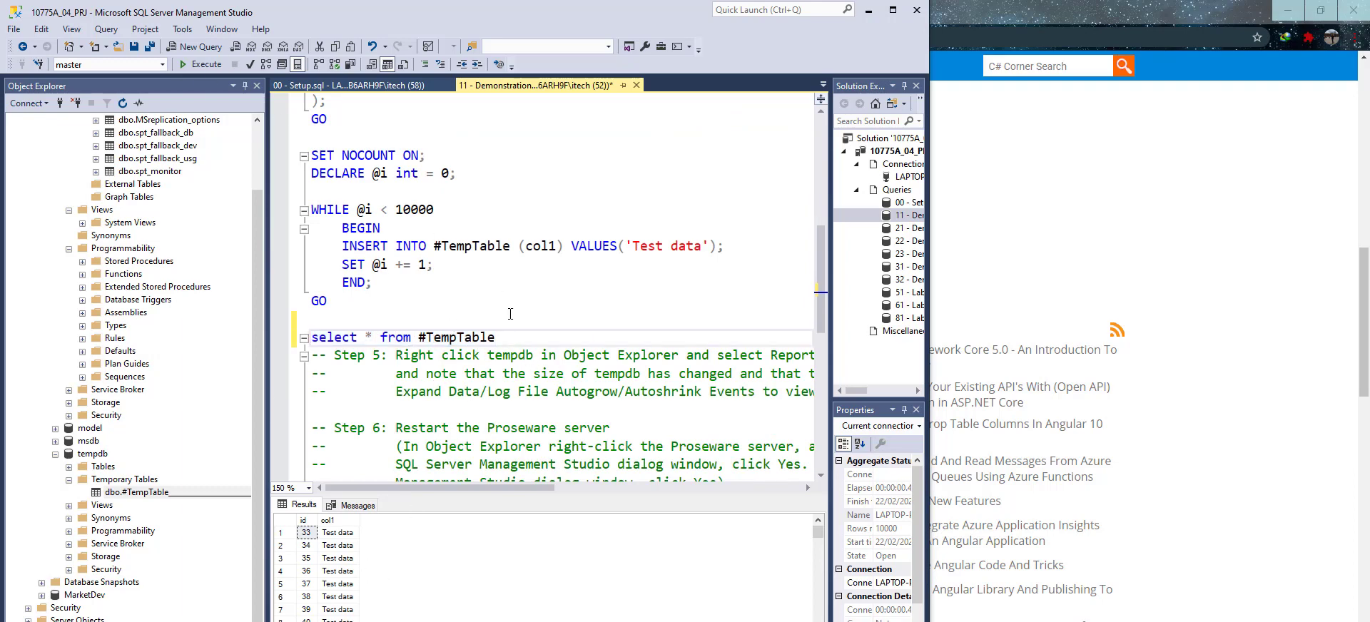
pyautogui.moveTo(504, 342); pyautogui.dragTo(312, 338)
pyautogui.click(196, 64)
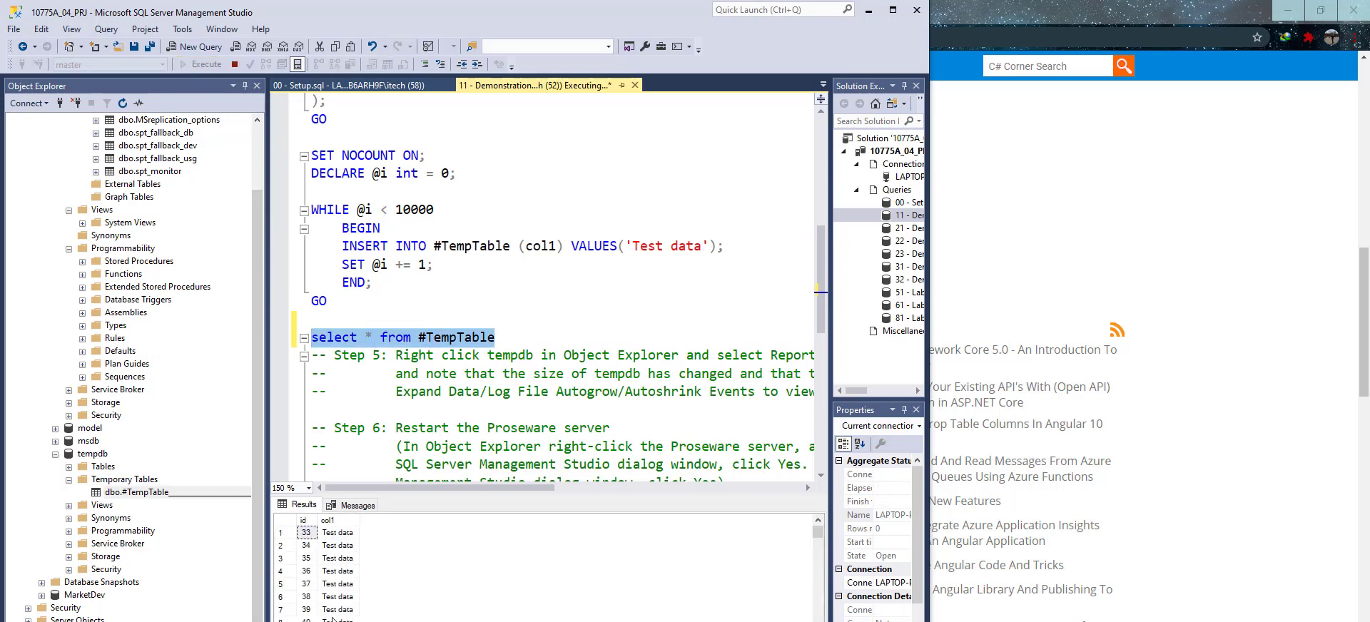
# - Expand tempdb in Object Explorer and open its Temporary Tables folder to reach dbo.#TempTable
pyautogui.doubleClick(399, 208)
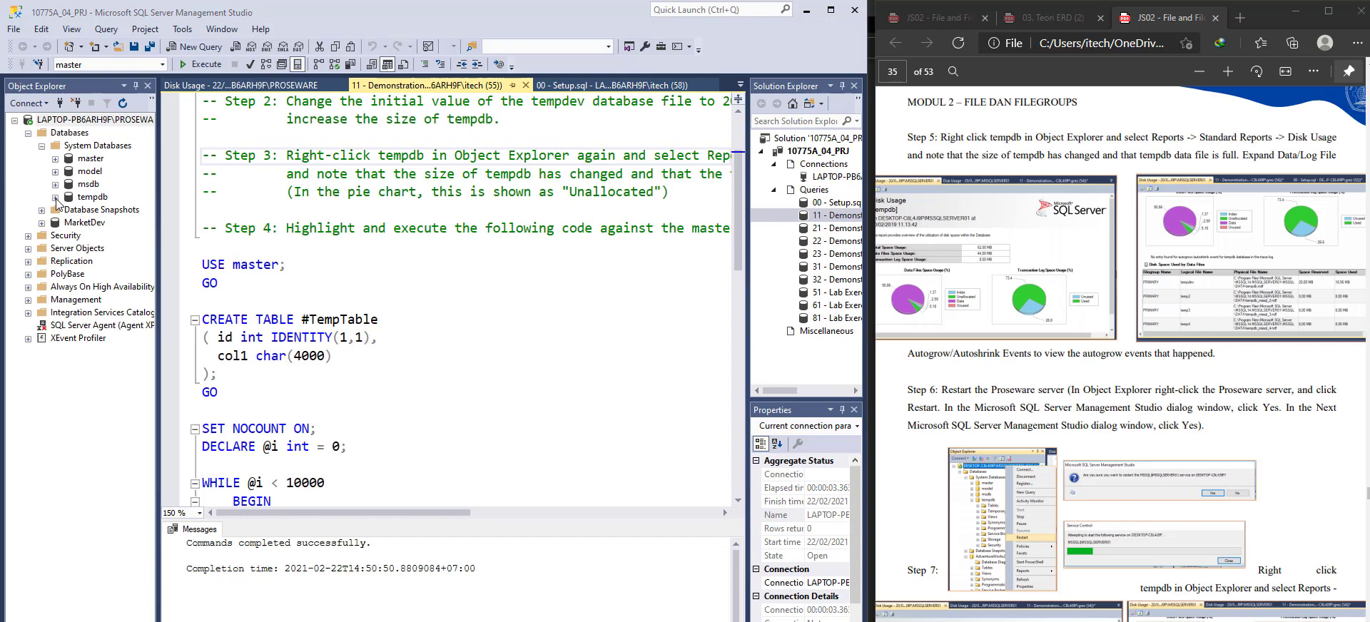
pyautogui.click(68, 209)
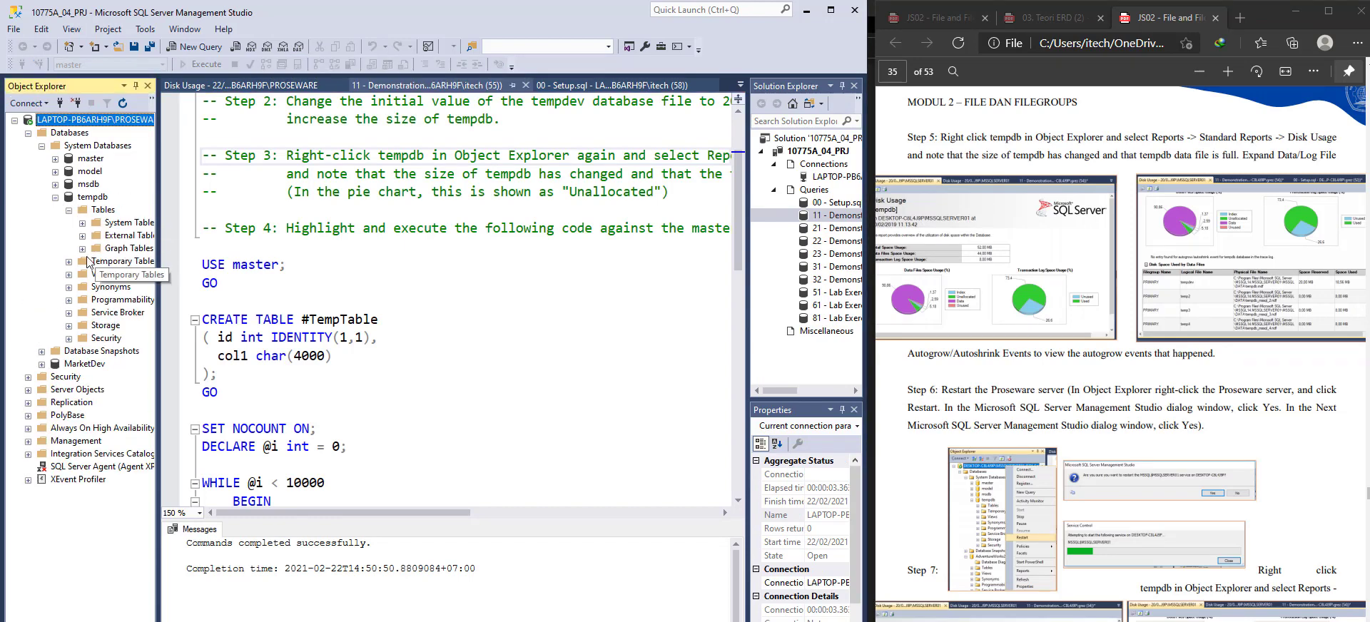
pyautogui.click(68, 209)
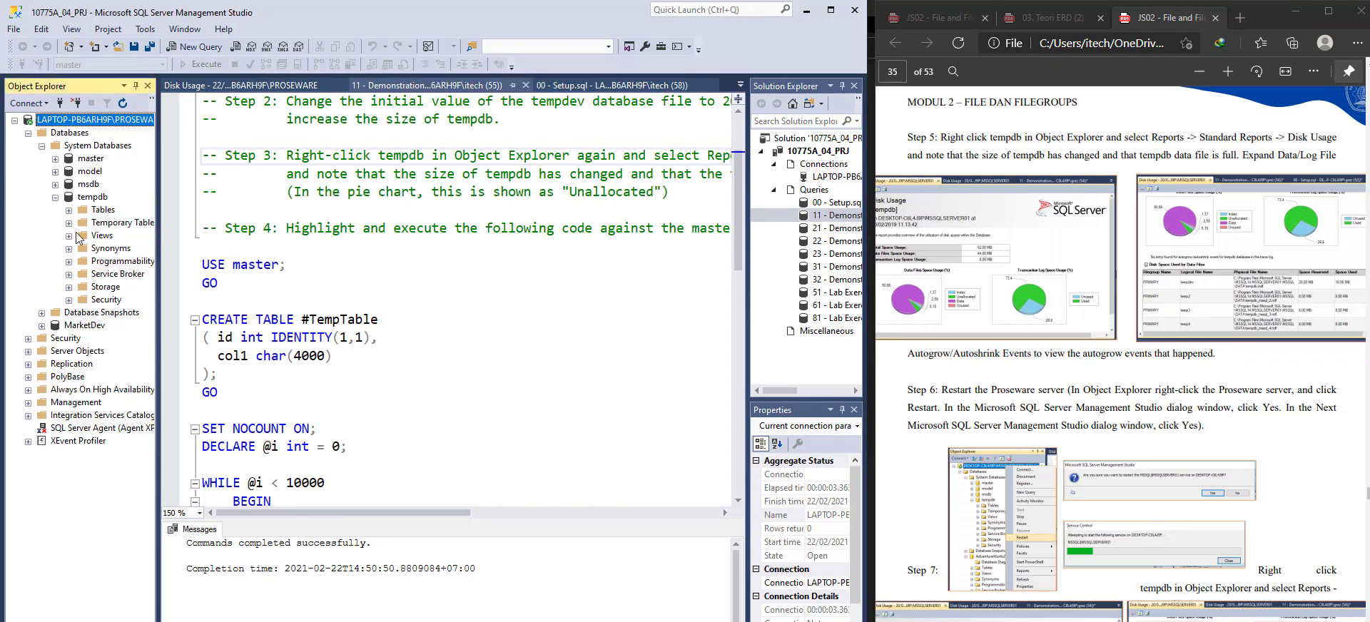
pyautogui.click(69, 222)
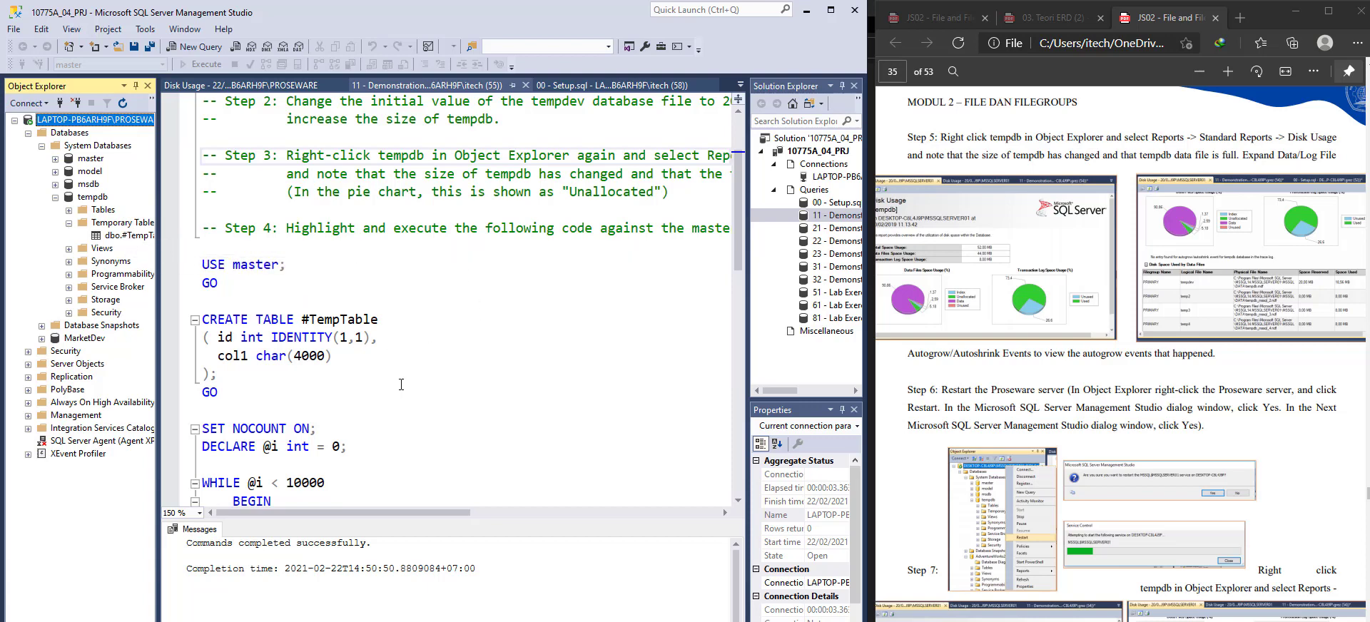
# - Add the query select * from #TempTable below the insert loop's final GO and execute only that line
pyautogui.scroll(-3, 401, 385)
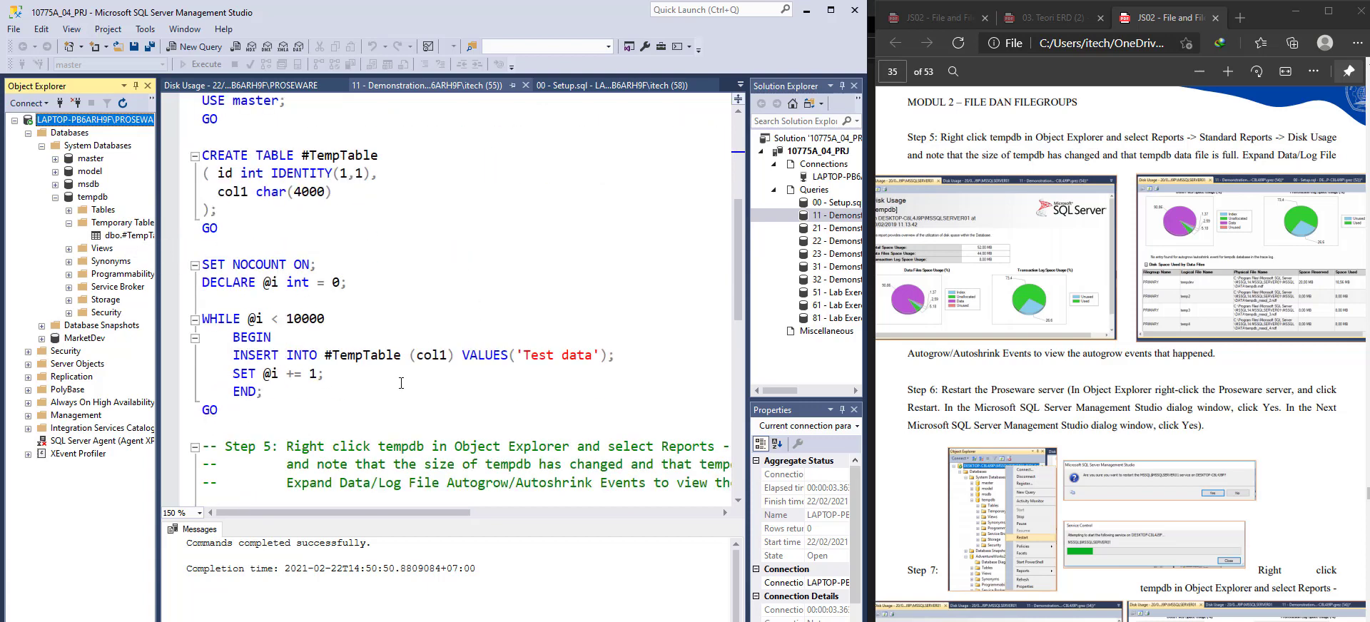
pyautogui.click(299, 407)
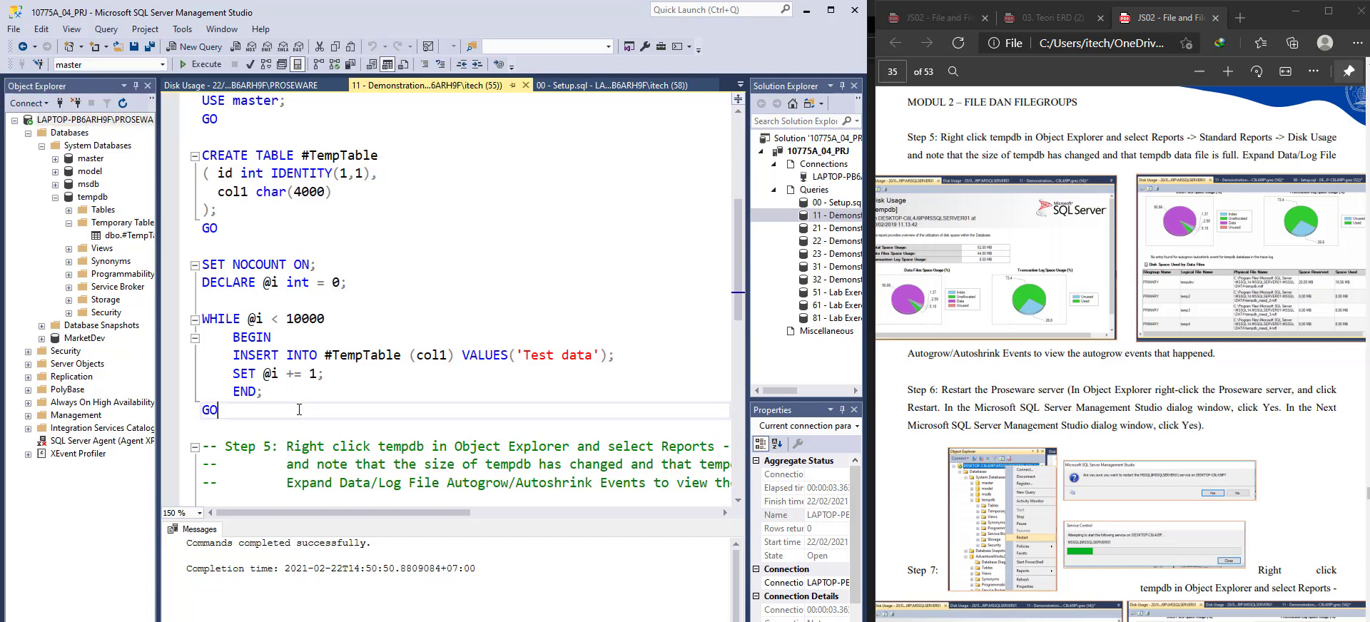
pyautogui.press('Return')
pyautogui.press('Return')
pyautogui.write('select')
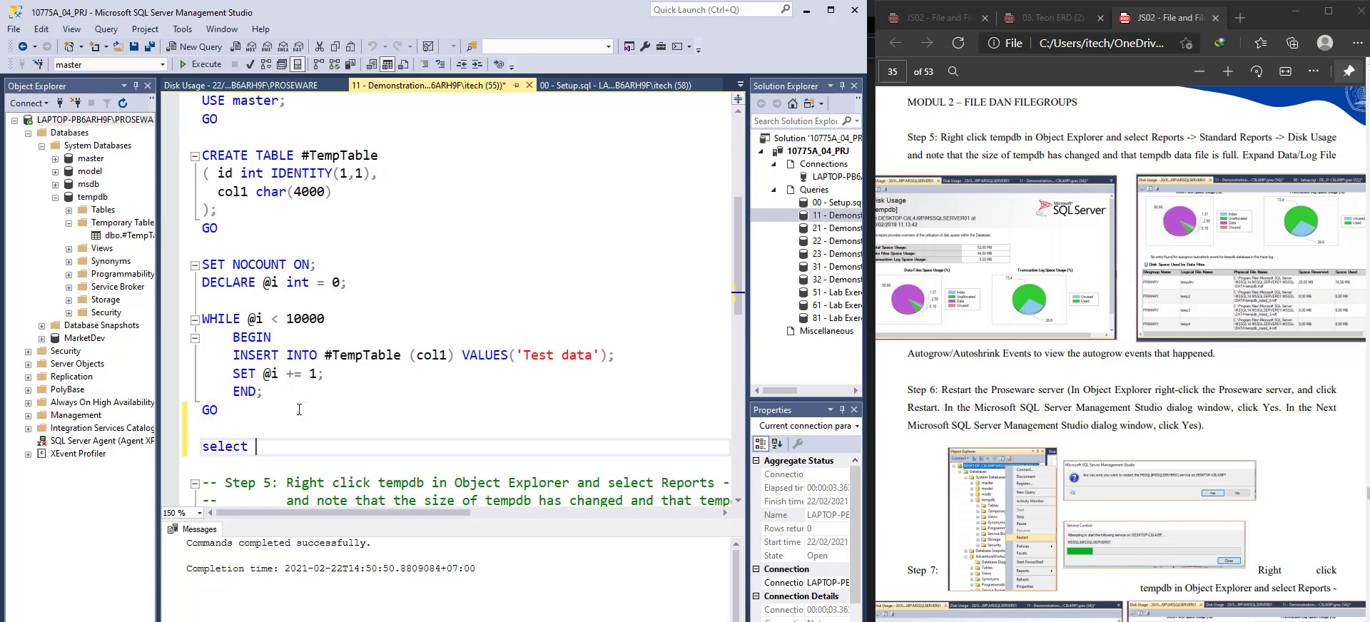
pyautogui.write(' * from')
pyautogui.moveTo(301, 150); pyautogui.dragTo(379, 157)
pyautogui.hotkey('ctrl', 'c')
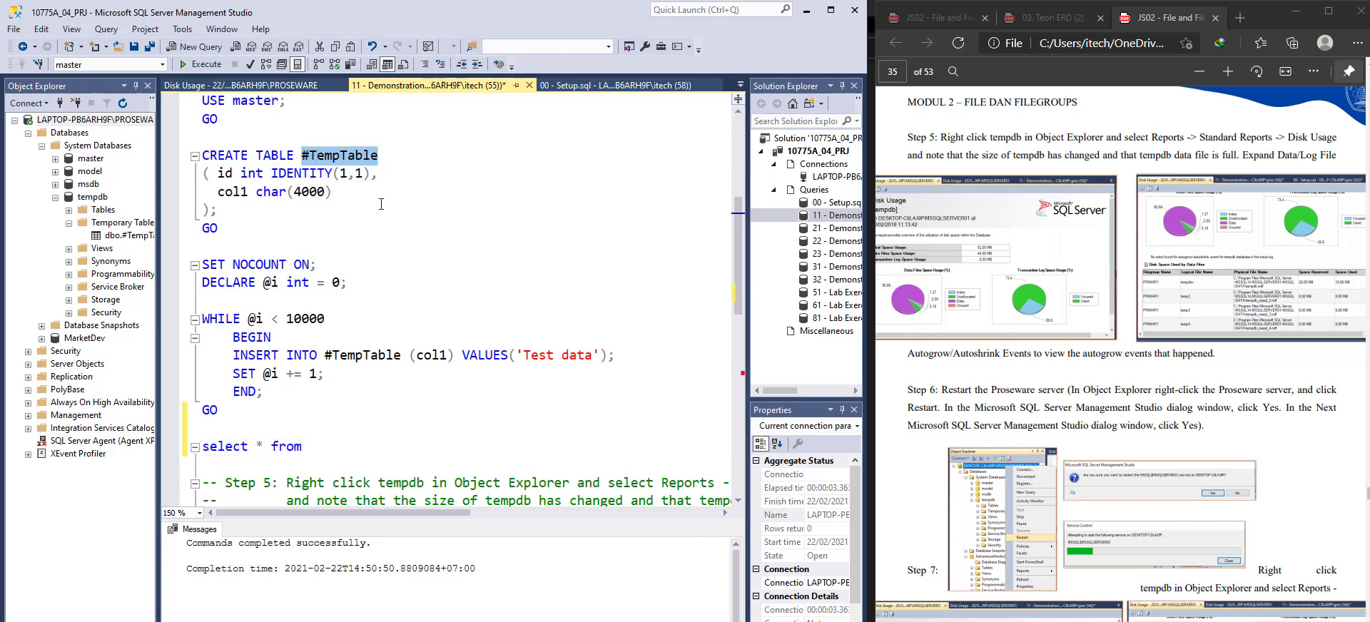
pyautogui.click(342, 453)
pyautogui.hotkey('ctrl', 'v')
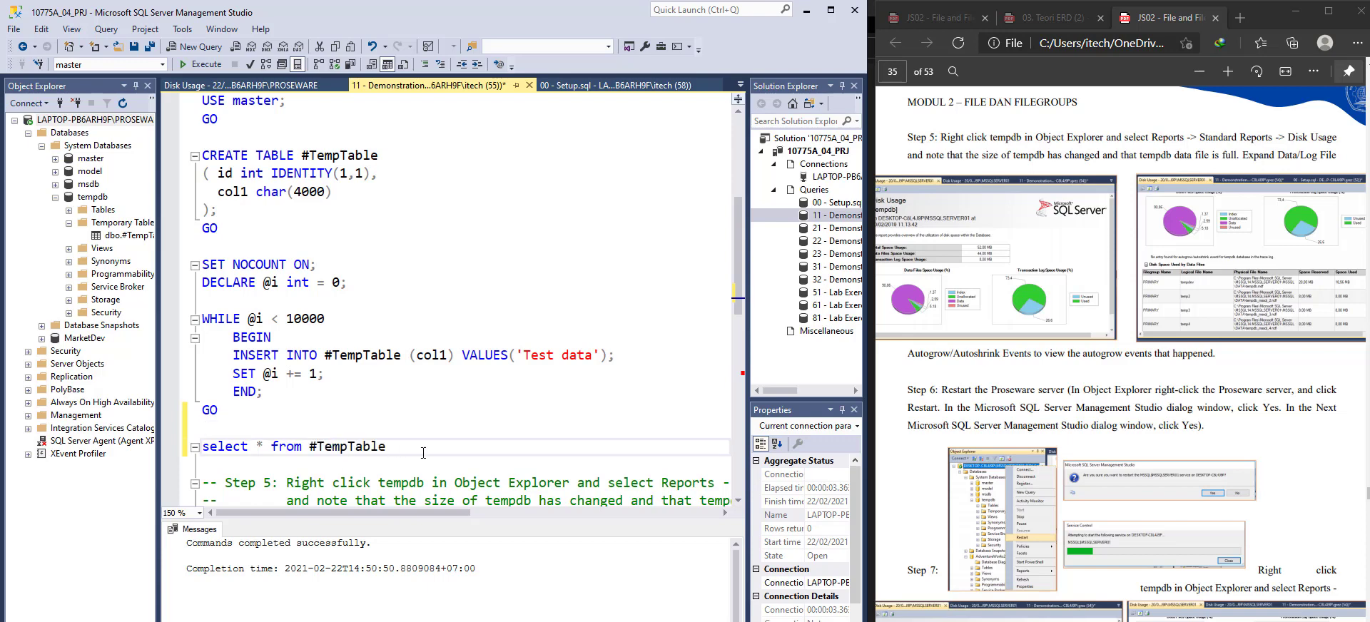
pyautogui.hotkey('shift', 'Home')
pyautogui.click(202, 65)
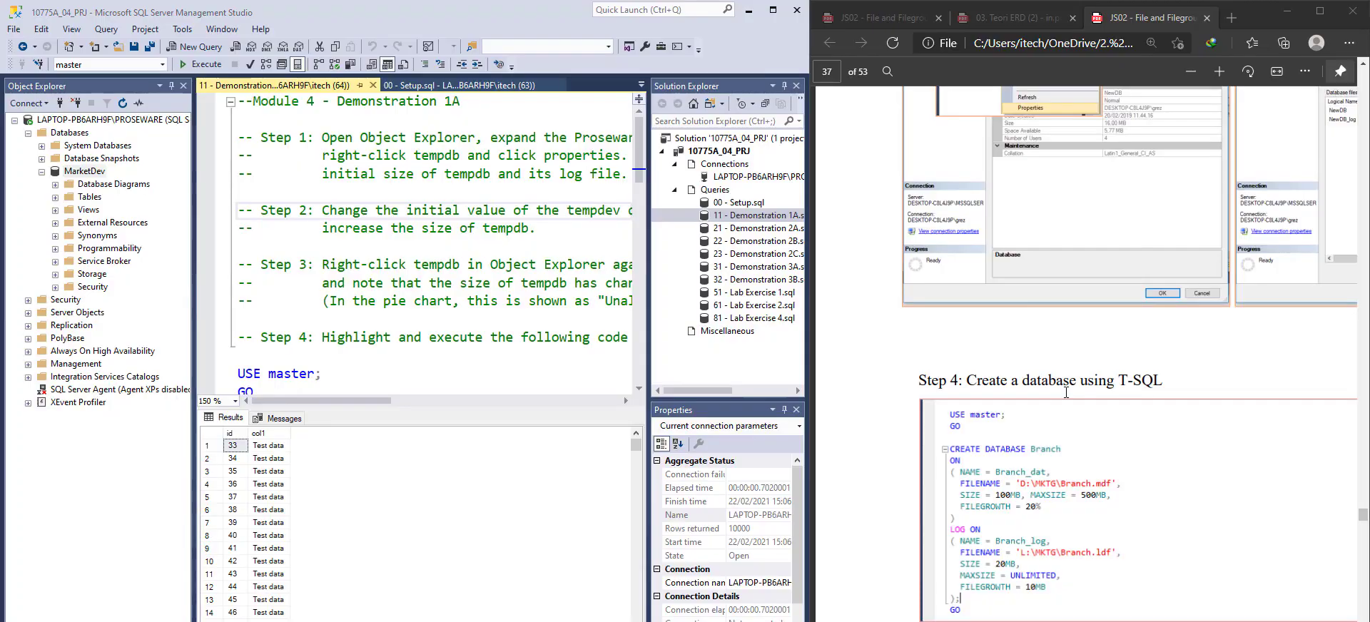
# - Go back to Step 5 in the PDF guide and open the standard Disk Usage report for tempdb
pyautogui.scroll(10, 1039, 438)
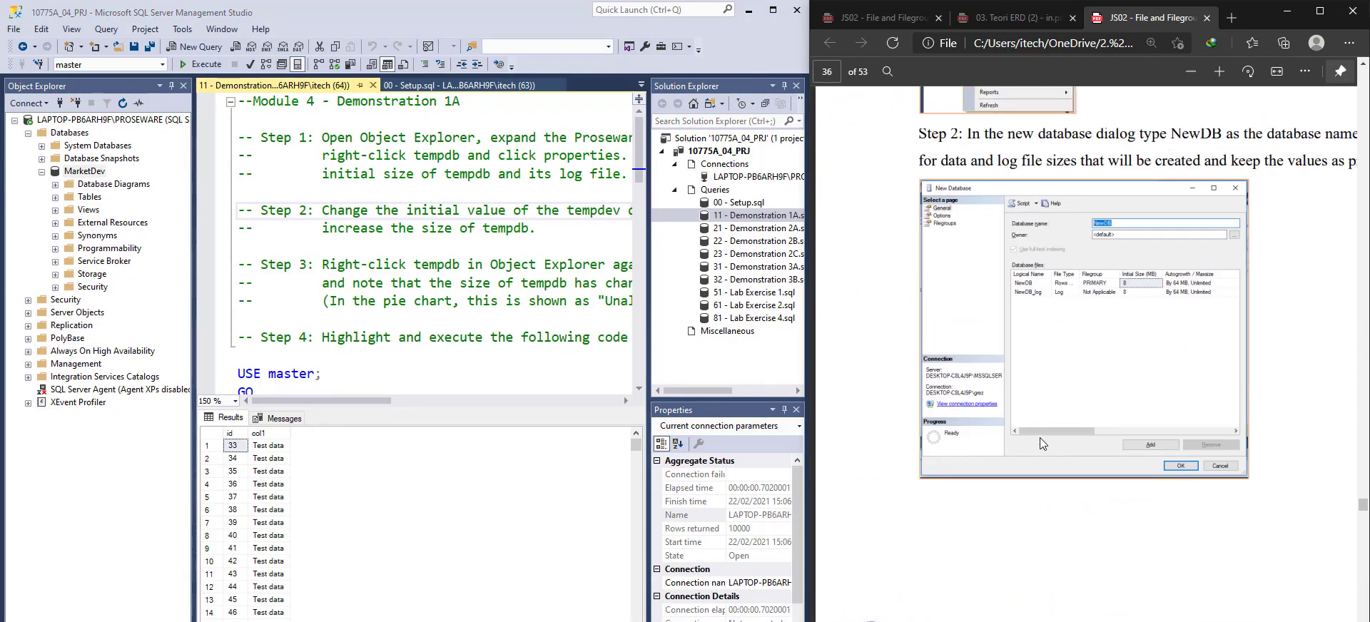
pyautogui.scroll(10, 1039, 438)
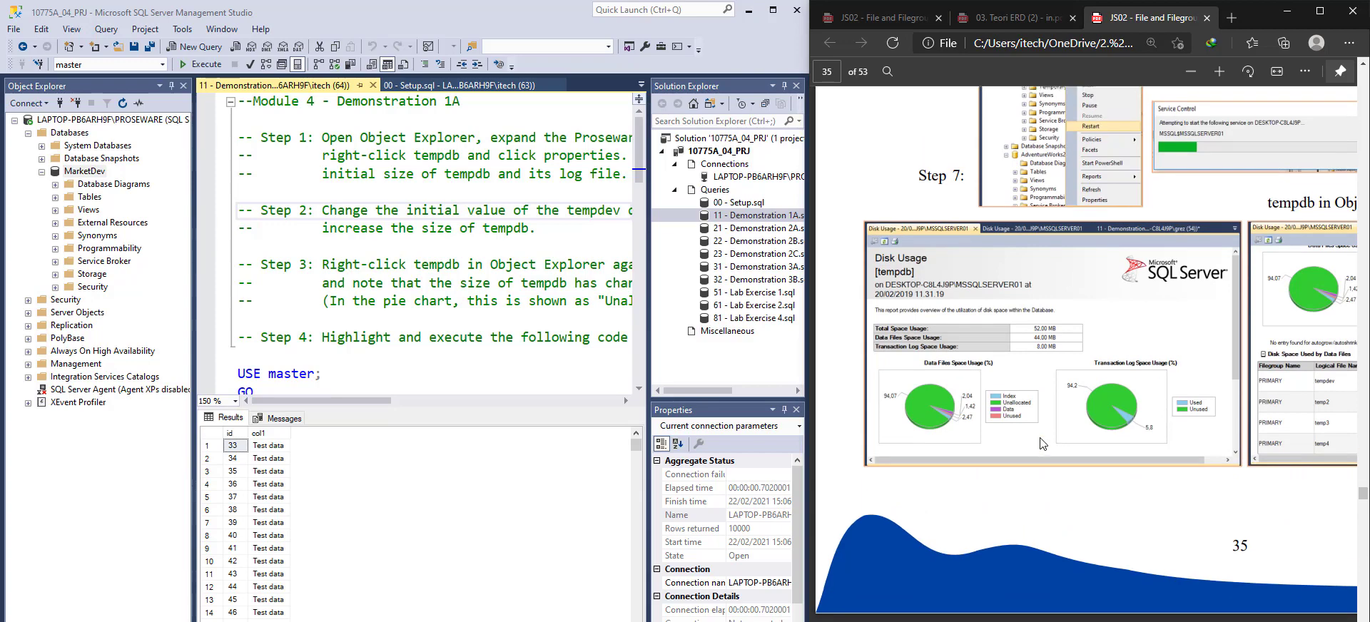
pyautogui.scroll(10, 1042, 444)
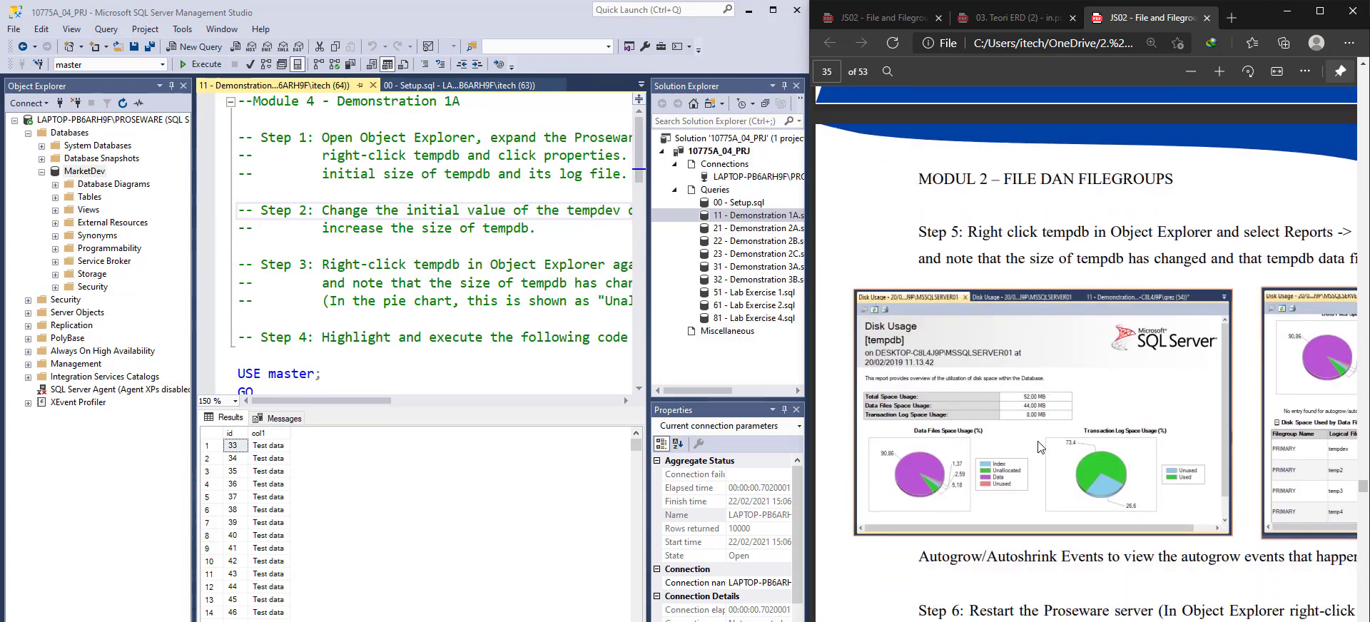
pyautogui.click(41, 146)
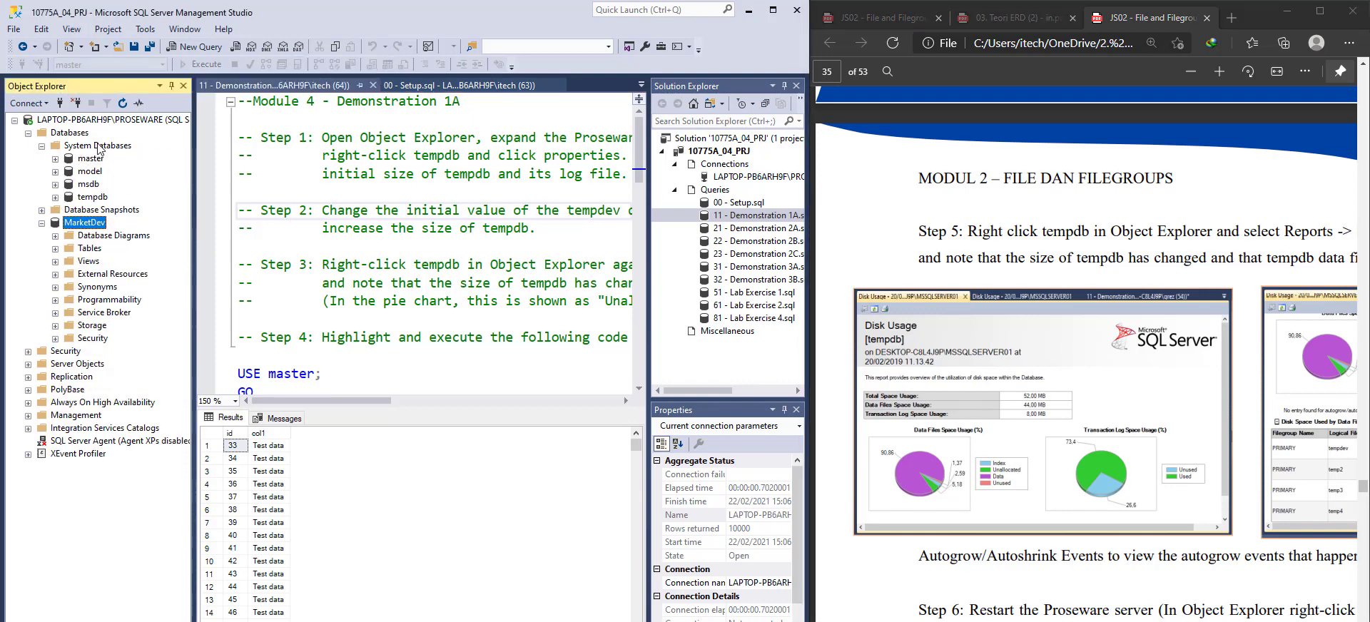
pyautogui.click(100, 148)
pyautogui.rightClick(102, 196)
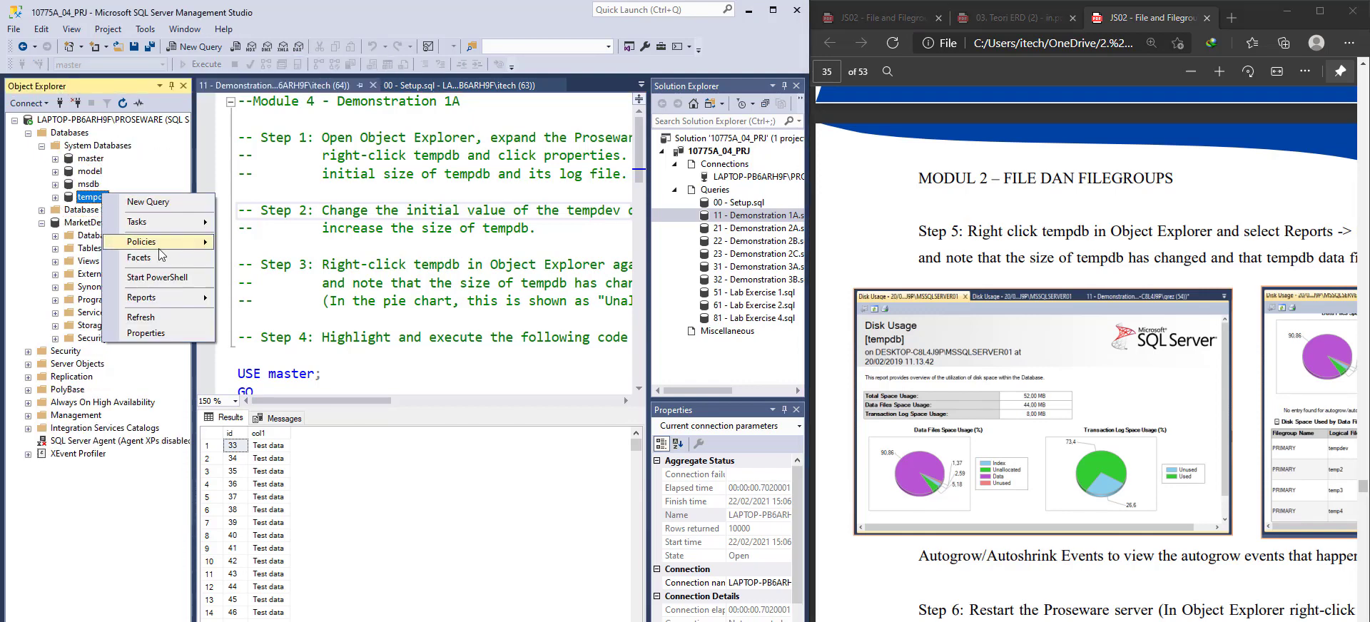
pyautogui.moveTo(182, 227)
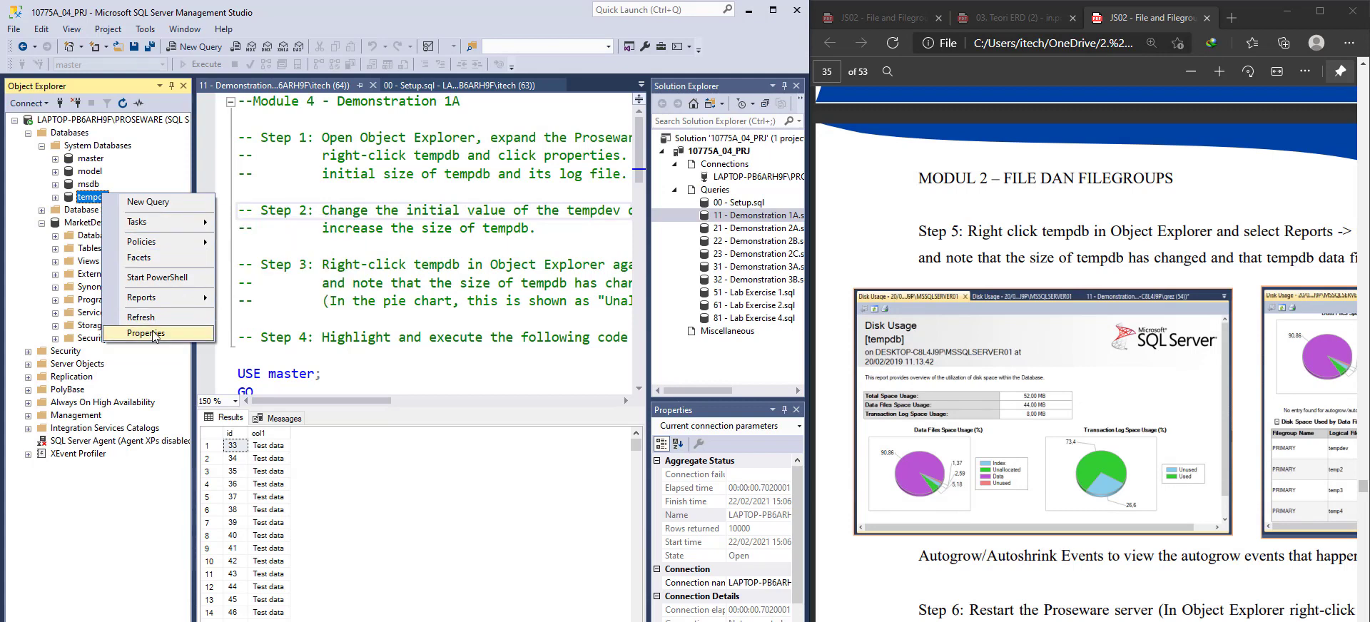
pyautogui.moveTo(161, 298)
pyautogui.moveTo(242, 300)
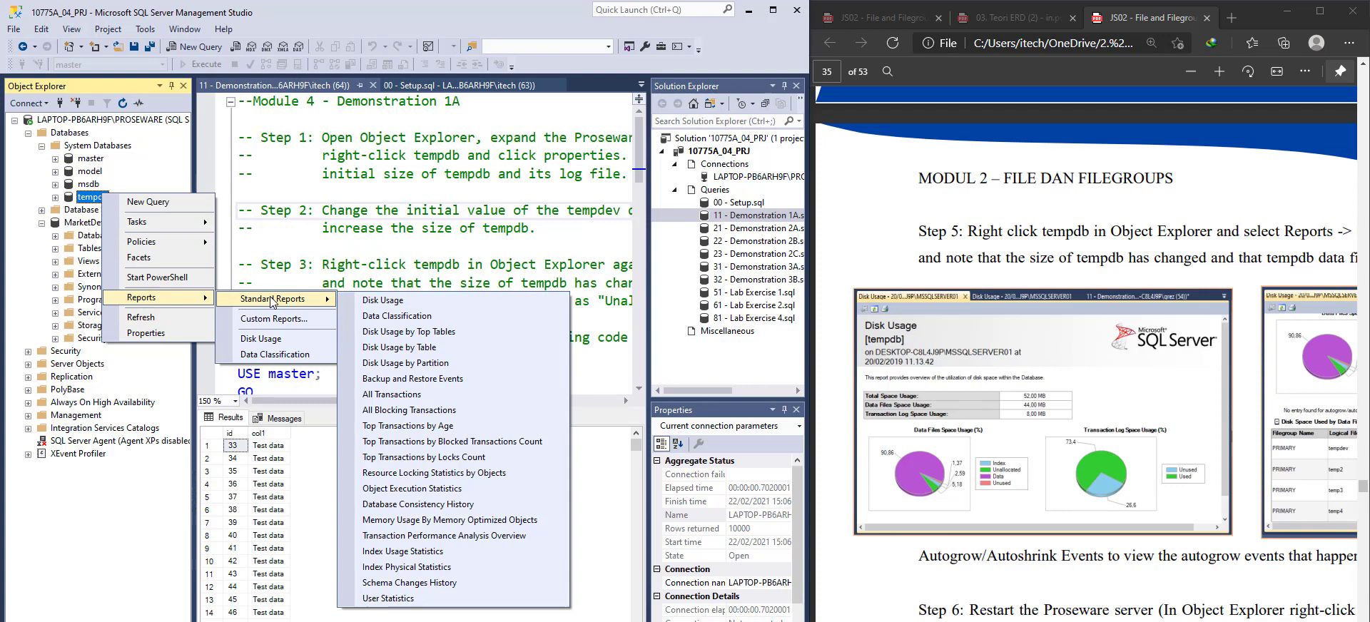
pyautogui.click(372, 300)
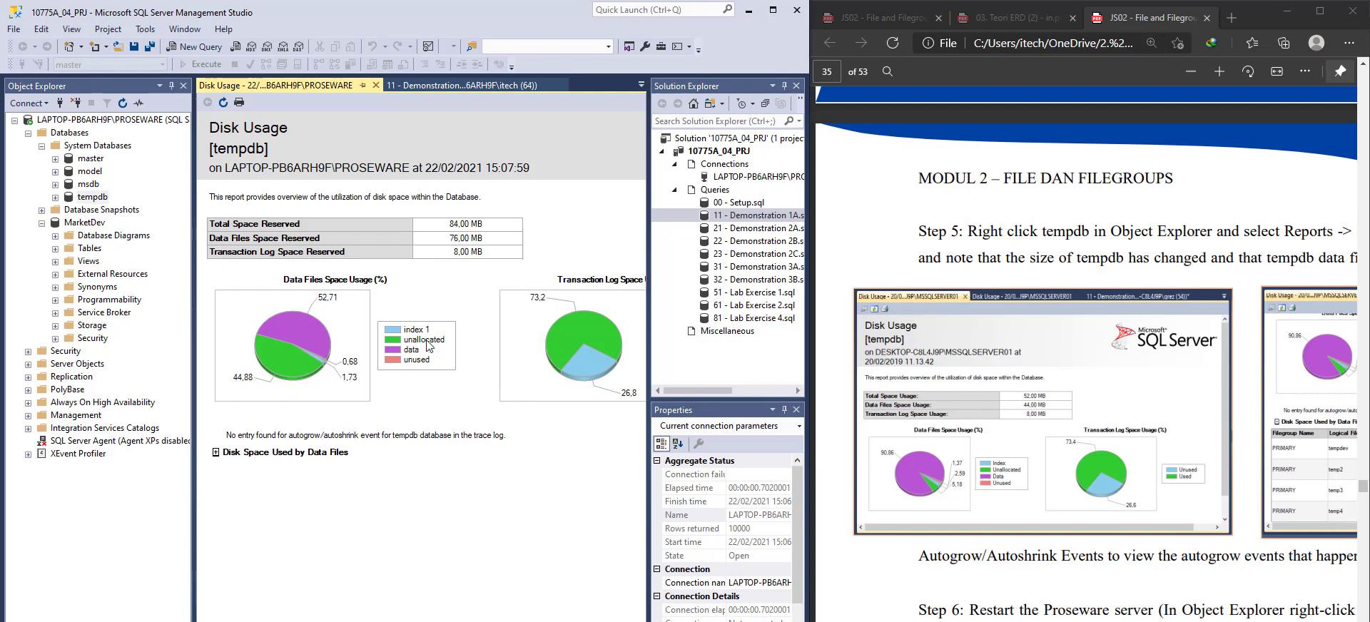
# - Compare tempdb's Disk Usage report with the #TempTable code in the Demonstration 1A script and with Steps 5 and 6 of the PDF guide
pyautogui.click(455, 89)
pyautogui.scroll(-4, 346, 164)
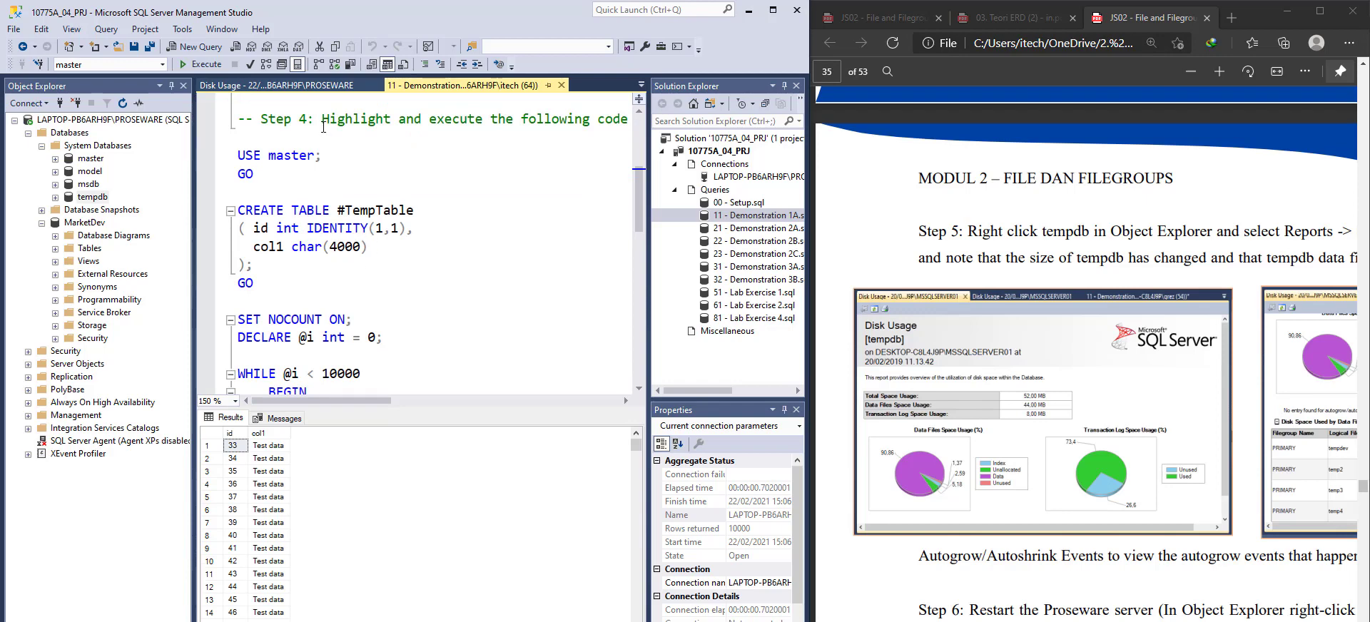
pyautogui.click(275, 85)
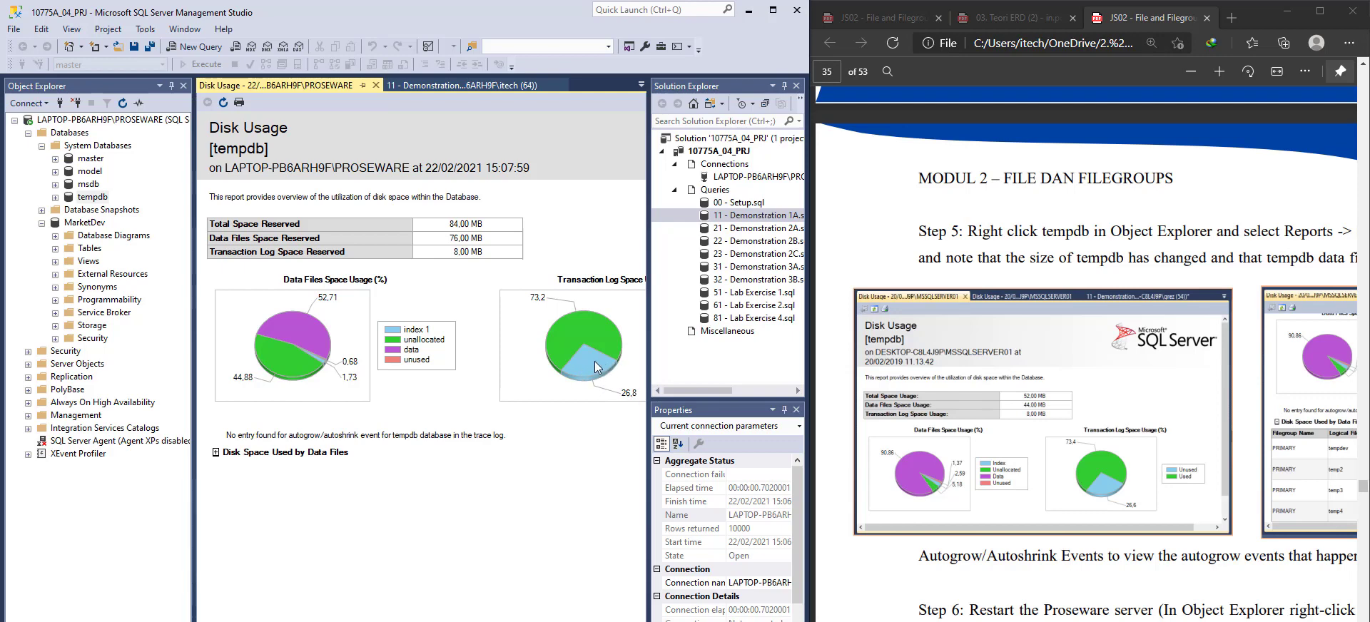
pyautogui.scroll(-3, 923, 437)
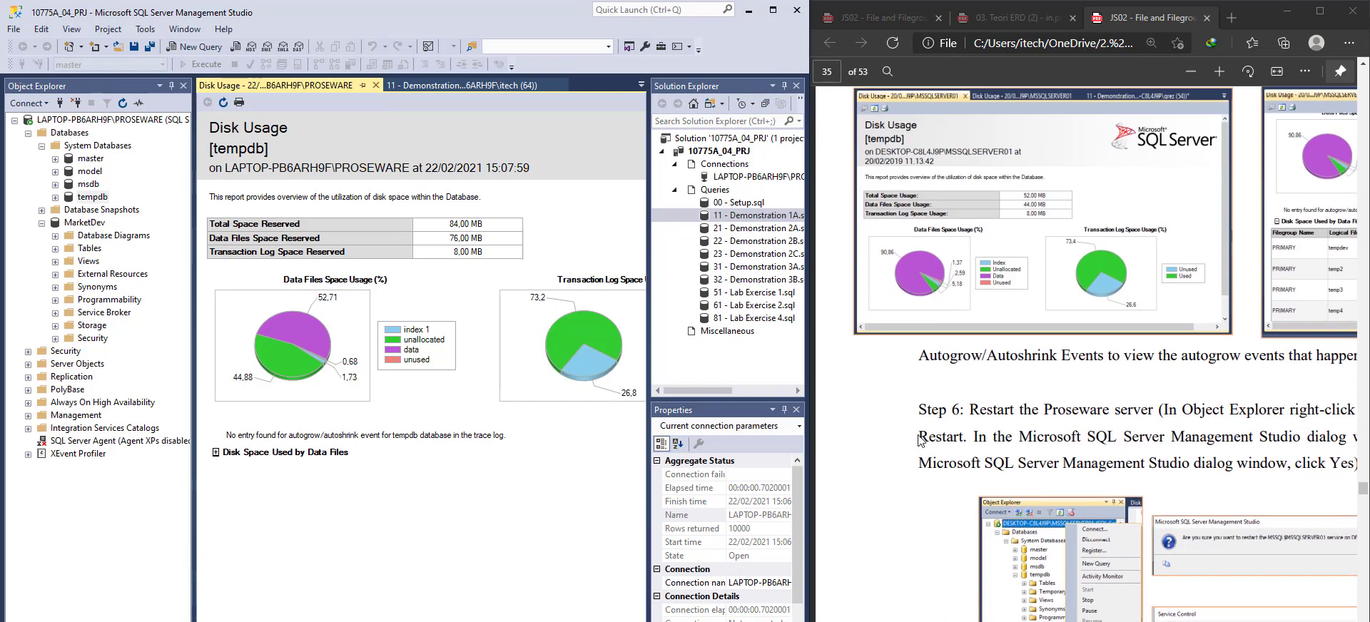
pyautogui.click(1186, 73)
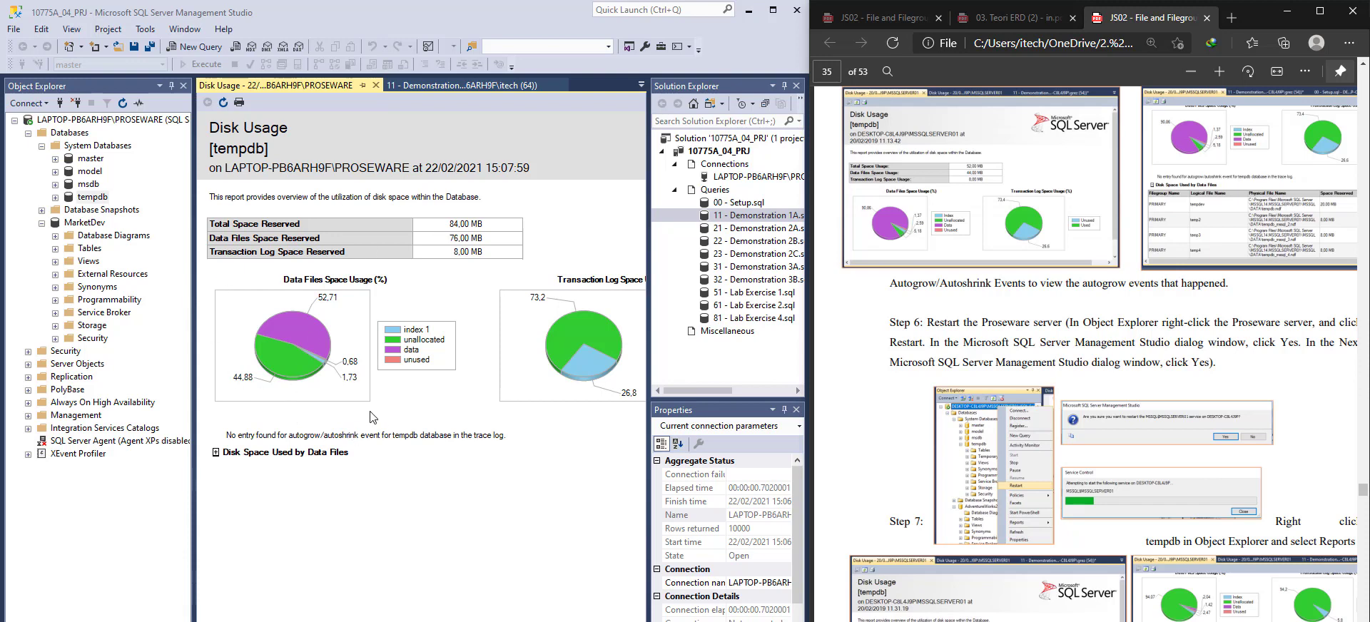
pyautogui.click(472, 85)
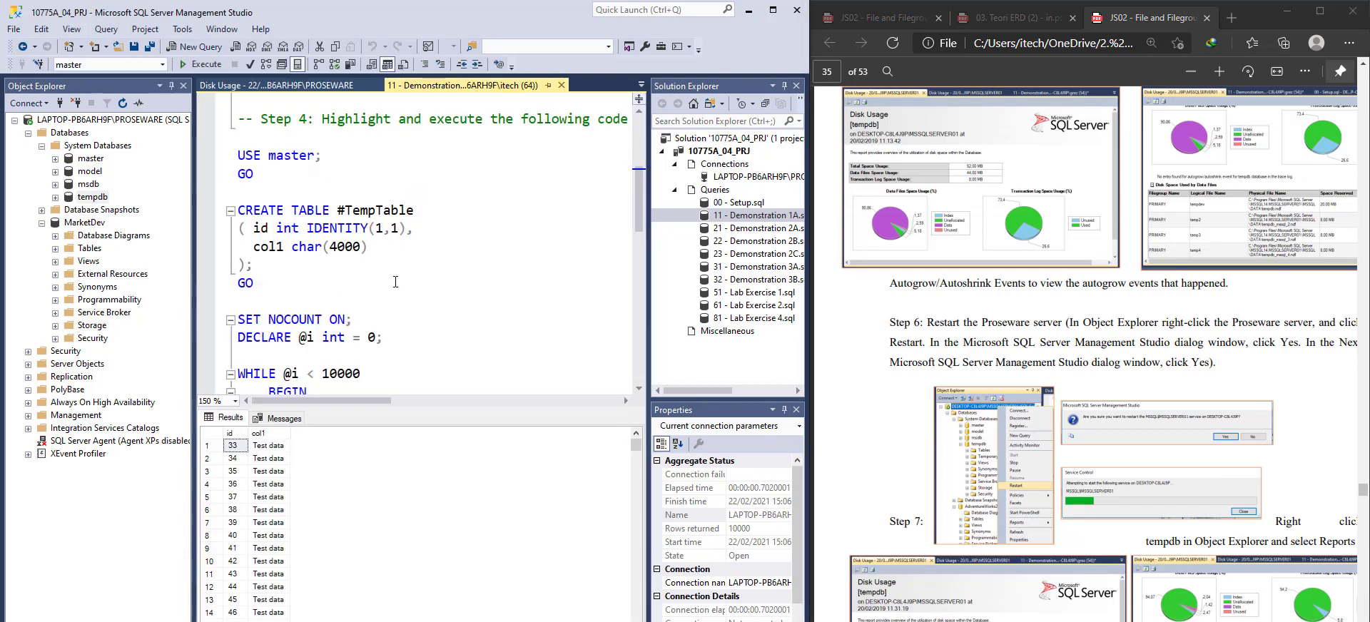
pyautogui.click(280, 86)
# - Restart the Proseware server from Object Explorer and confirm the restart
pyautogui.rightClick(80, 119)
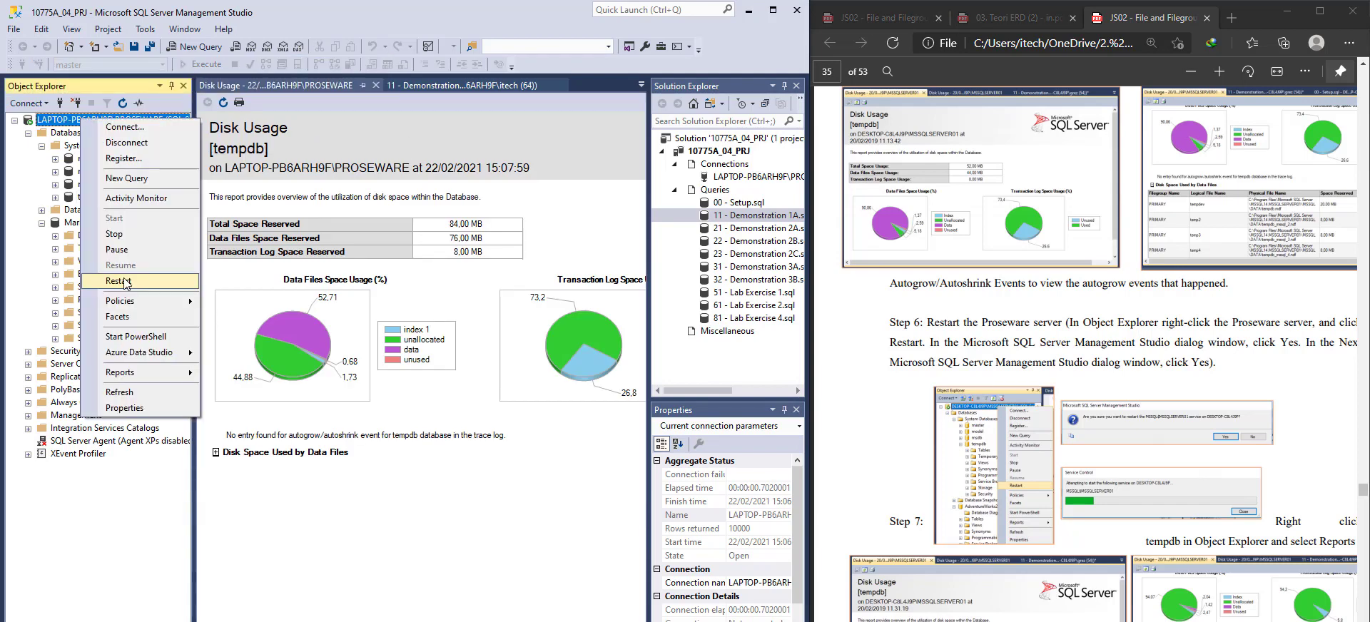
pyautogui.click(125, 281)
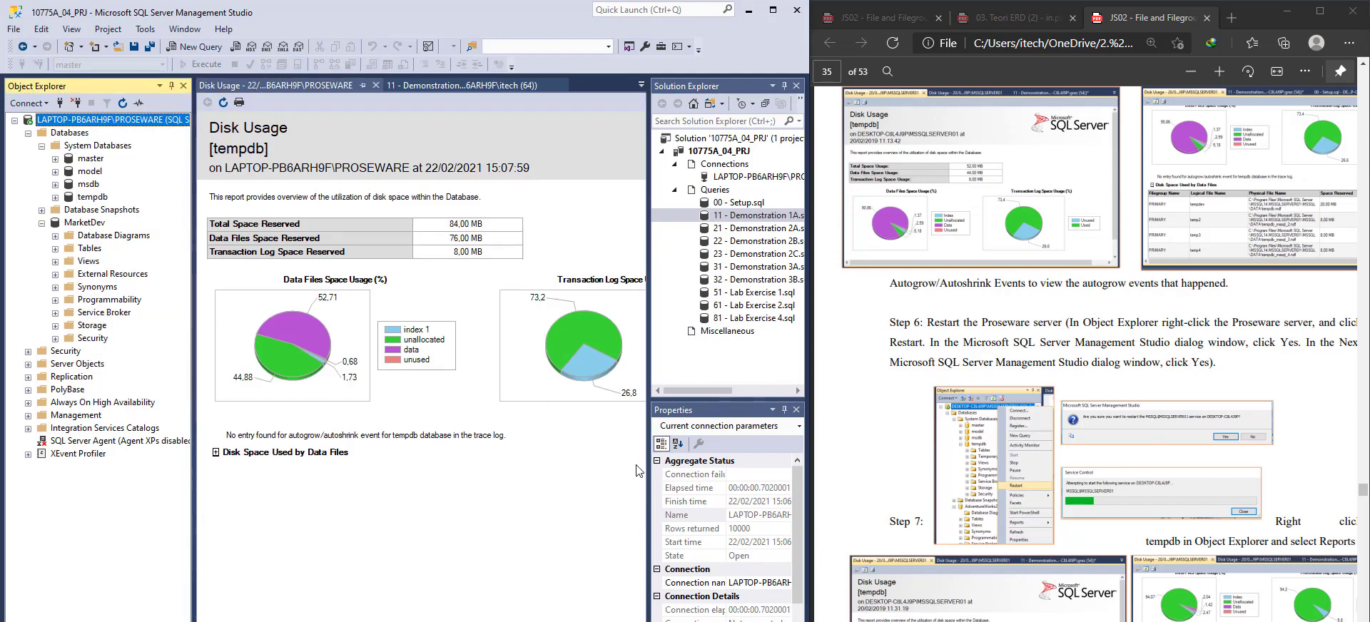
pyautogui.press('Return')
# - Close the old Disk Usage report, collapse MarketDev and open a fresh Disk Usage report for tempdb
pyautogui.click(375, 86)
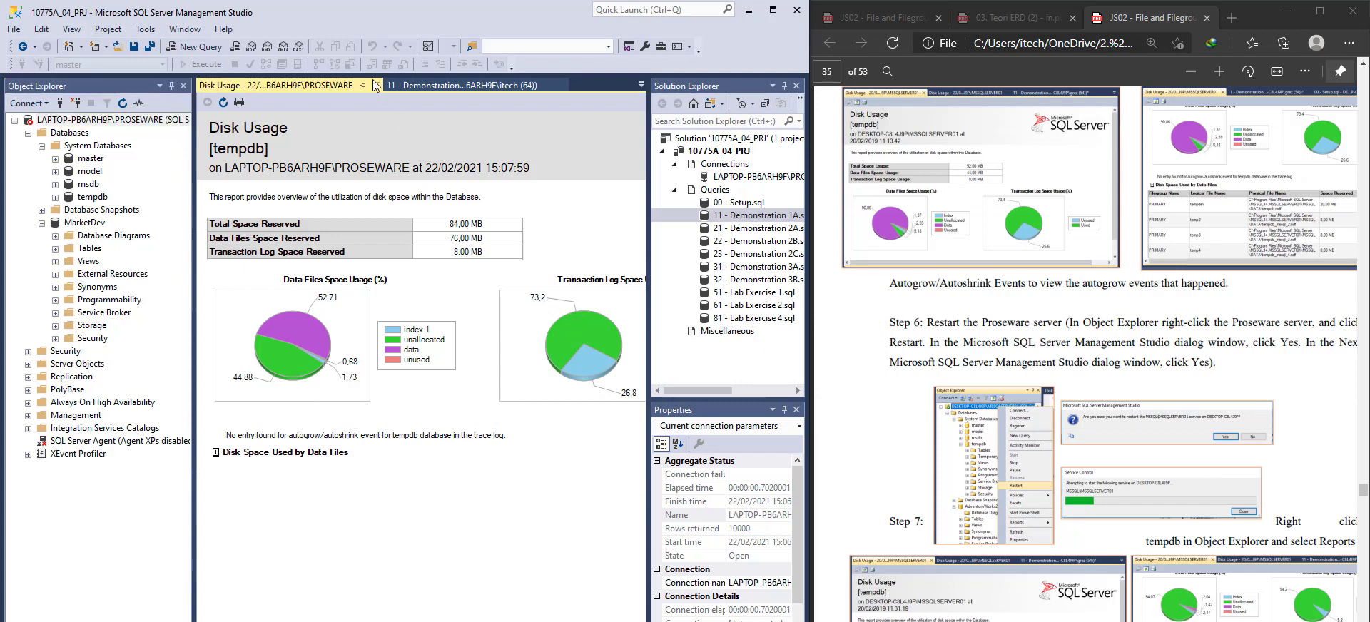
pyautogui.click(376, 85)
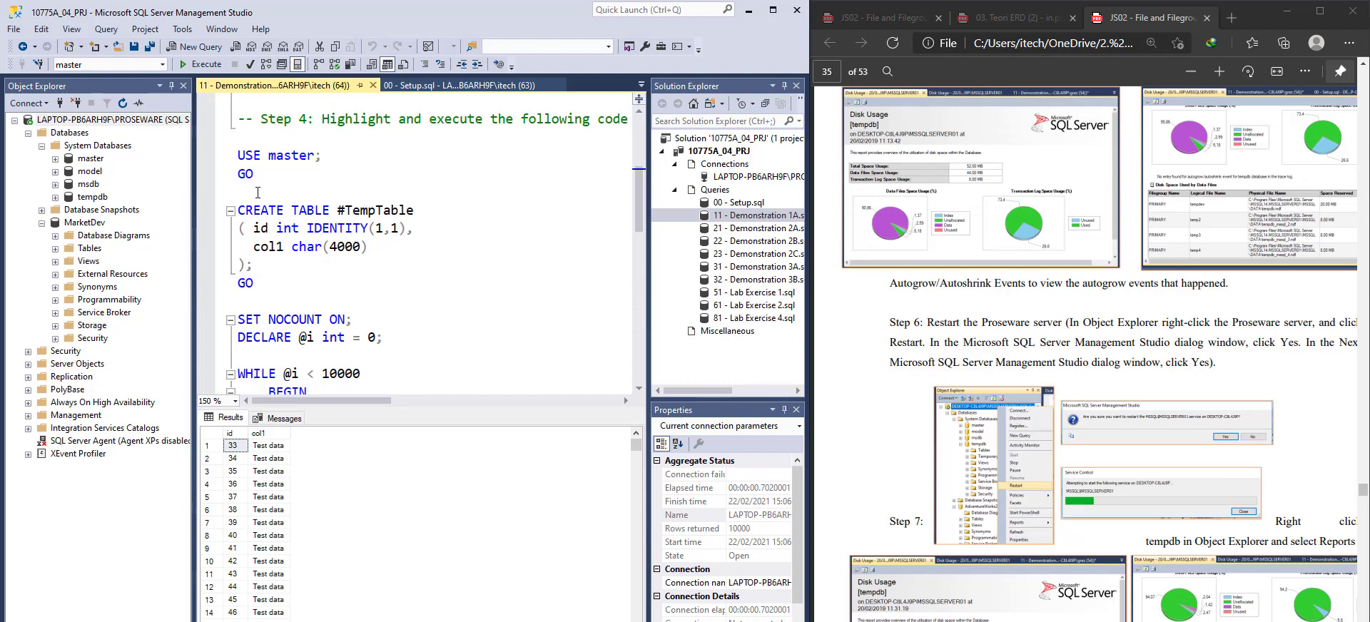
pyautogui.click(41, 222)
pyautogui.rightClick(99, 199)
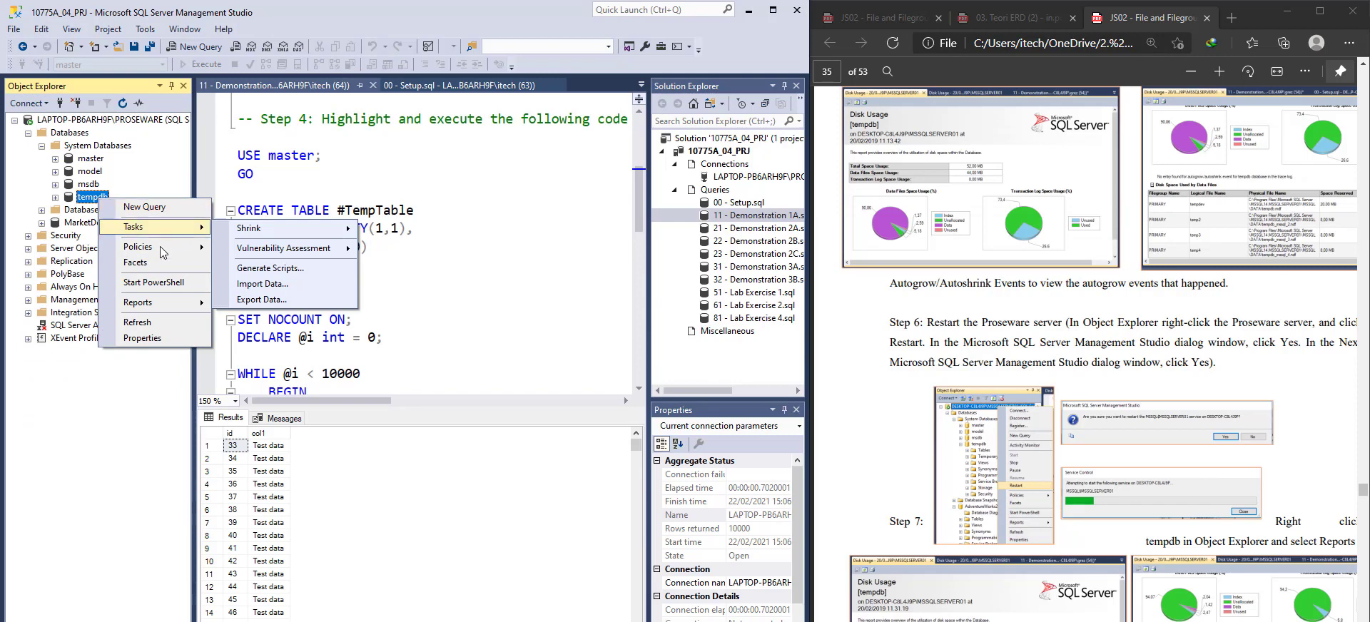
pyautogui.moveTo(165, 304)
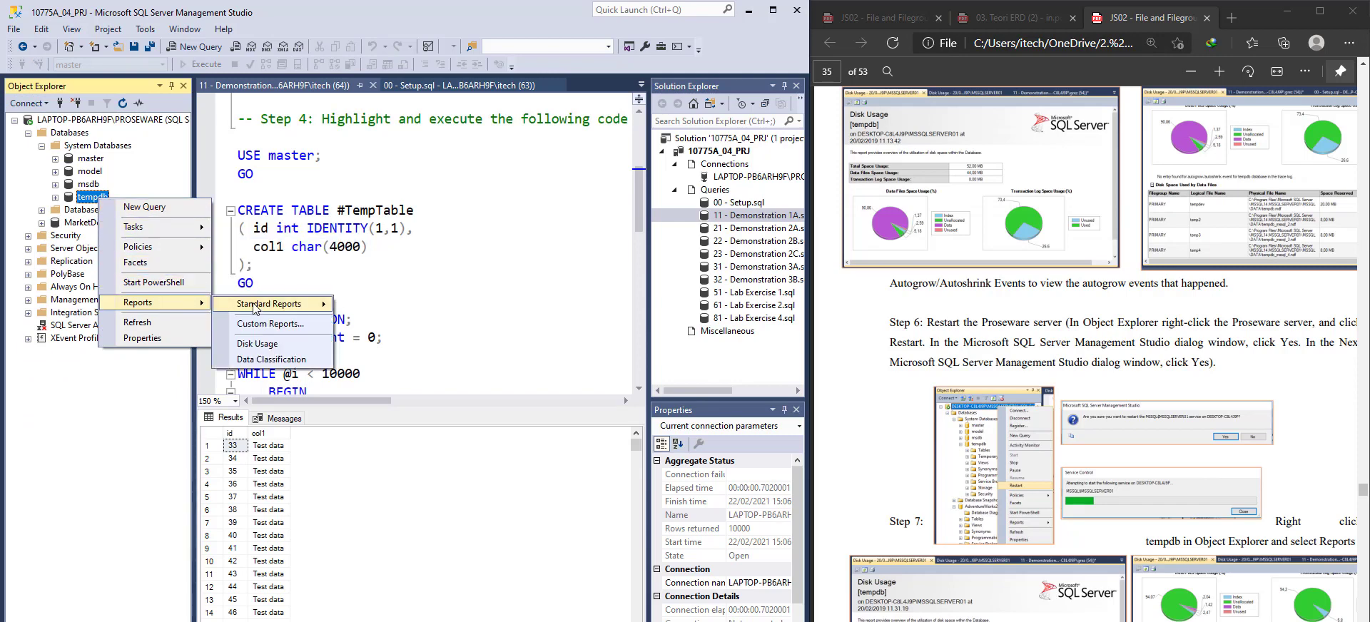
pyautogui.moveTo(253, 302)
pyautogui.click(376, 313)
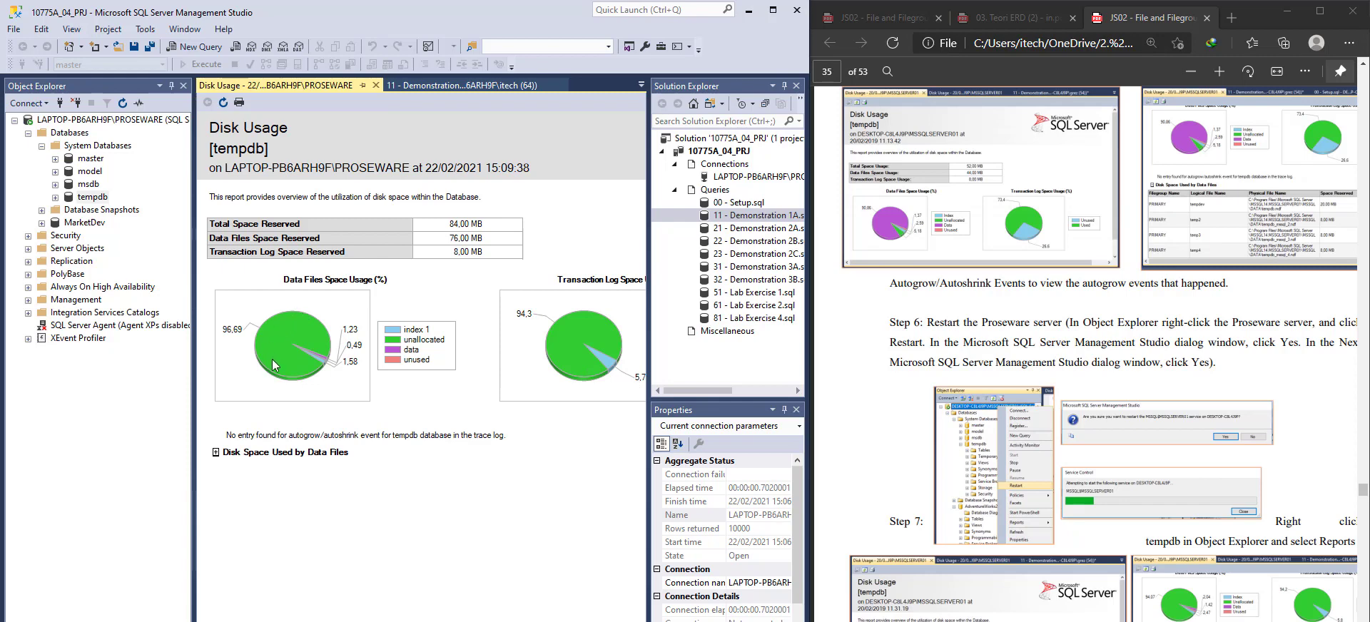
# - Maximize the PDF guide and review Demonstration 1A's Steps 3 to 7 through to the start of the Creating Databases section
pyautogui.click(1319, 12)
pyautogui.scroll(15, 819, 380)
pyautogui.scroll(-5, 816, 386)
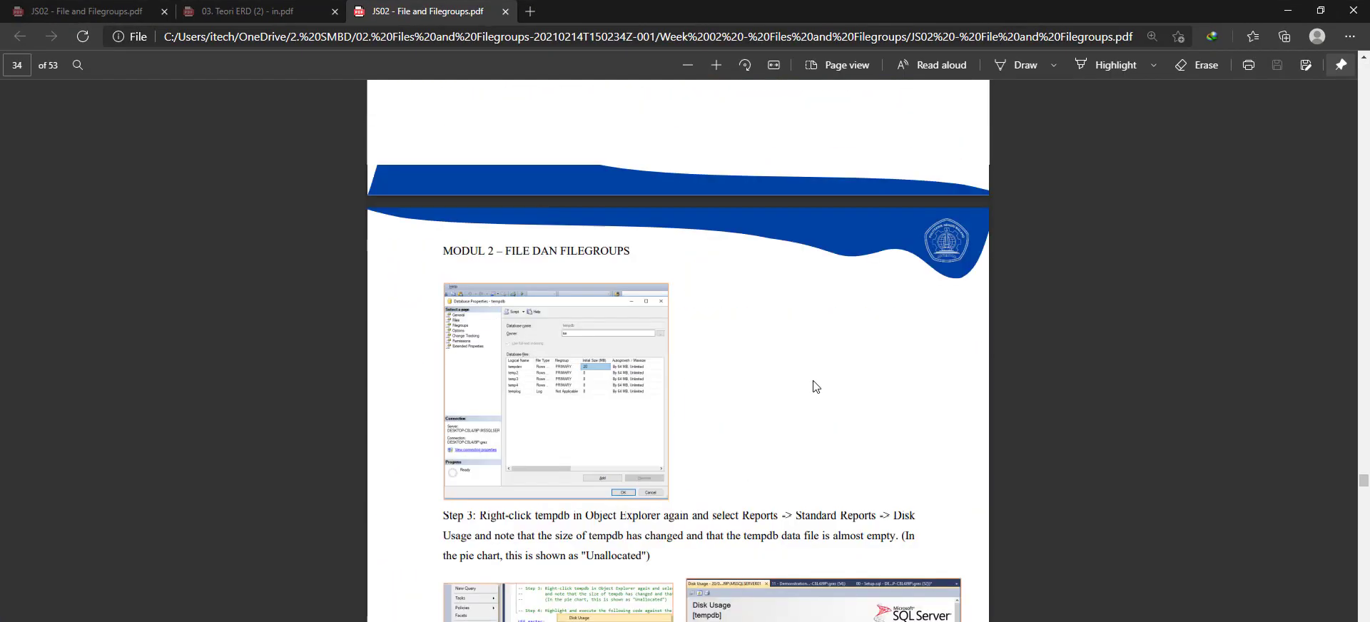
pyautogui.scroll(-4, 816, 386)
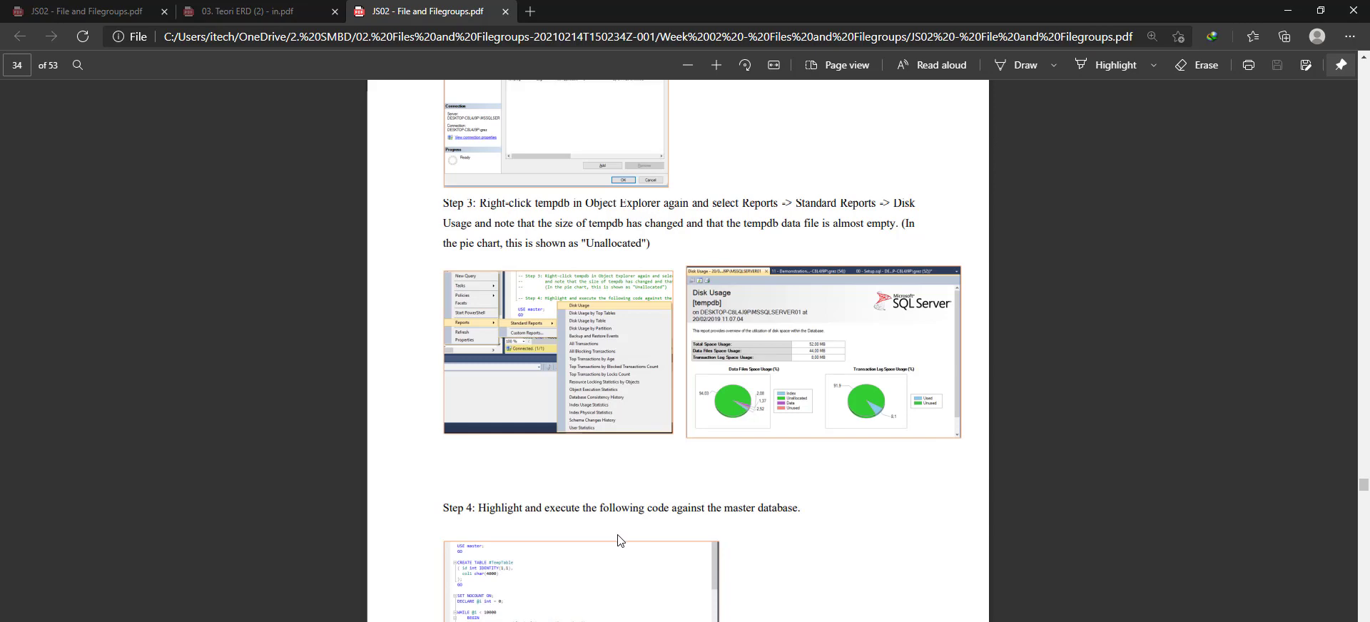
pyautogui.scroll(-4, 617, 503)
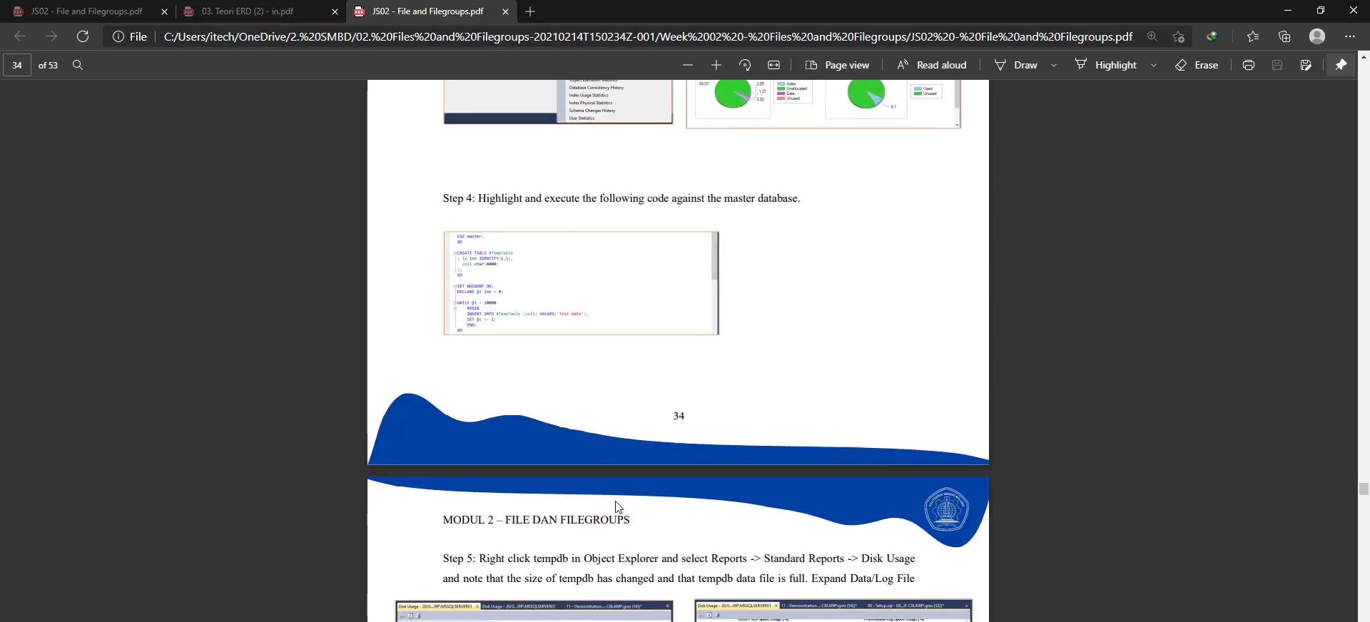
pyautogui.scroll(-3, 618, 506)
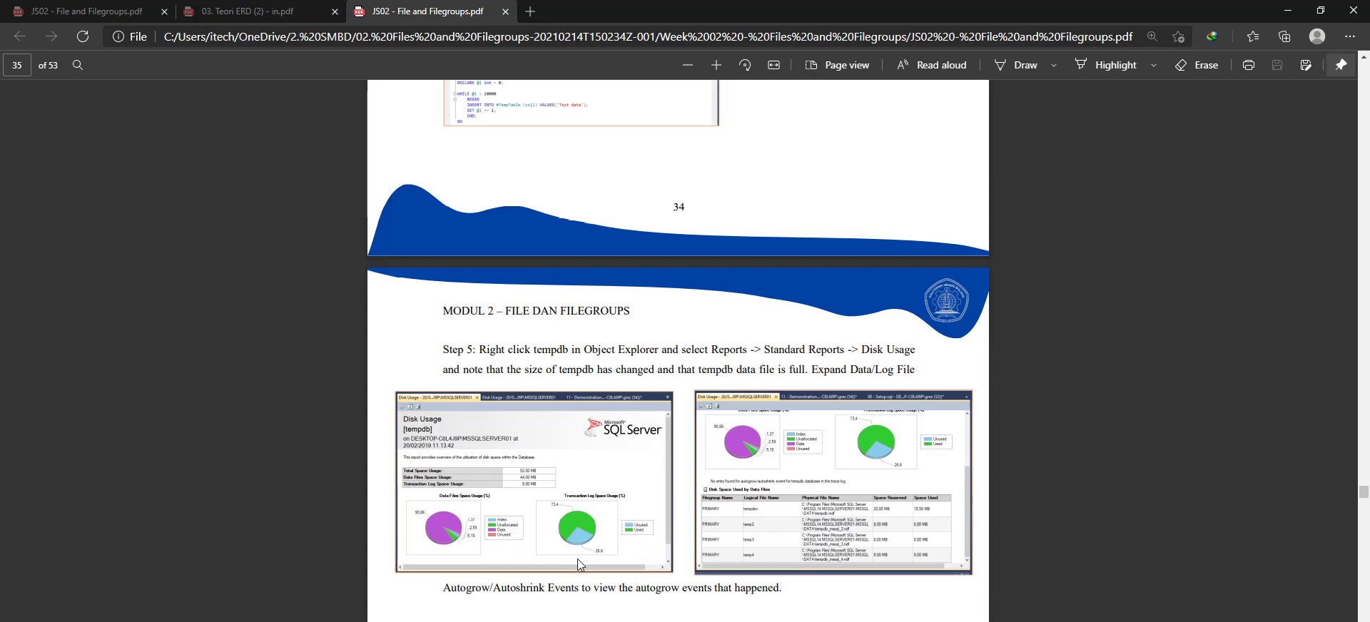
pyautogui.scroll(-5, 579, 557)
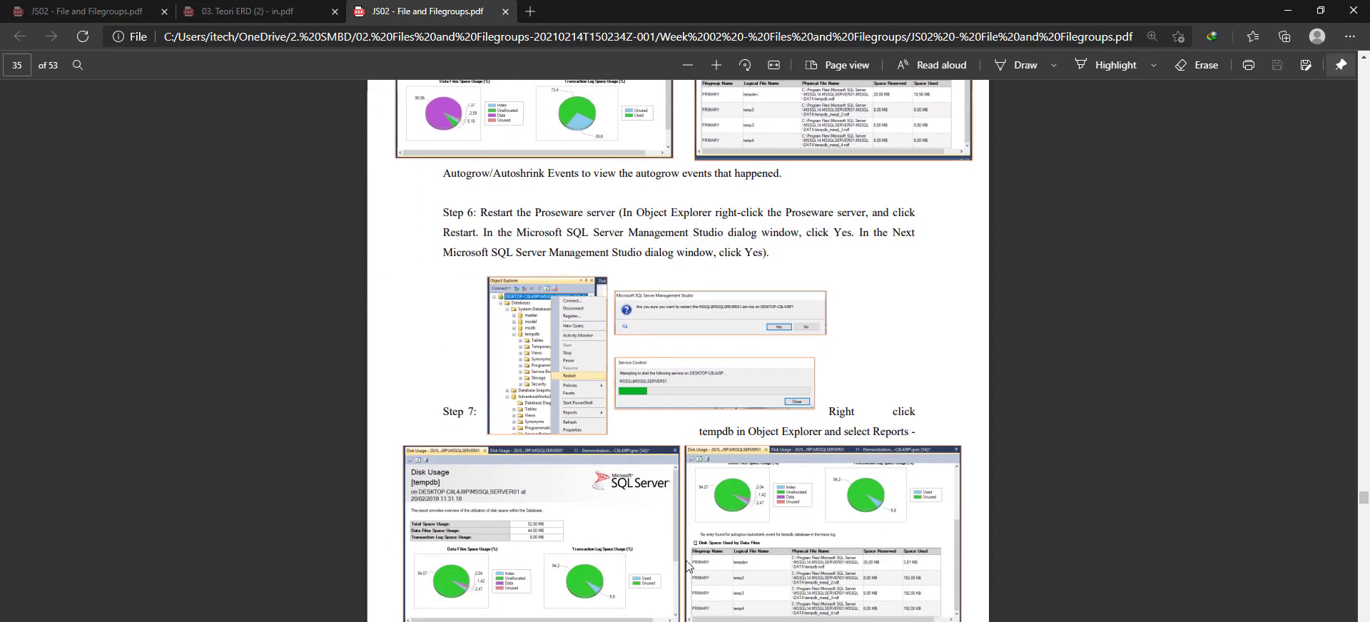
pyautogui.scroll(-5, 689, 566)
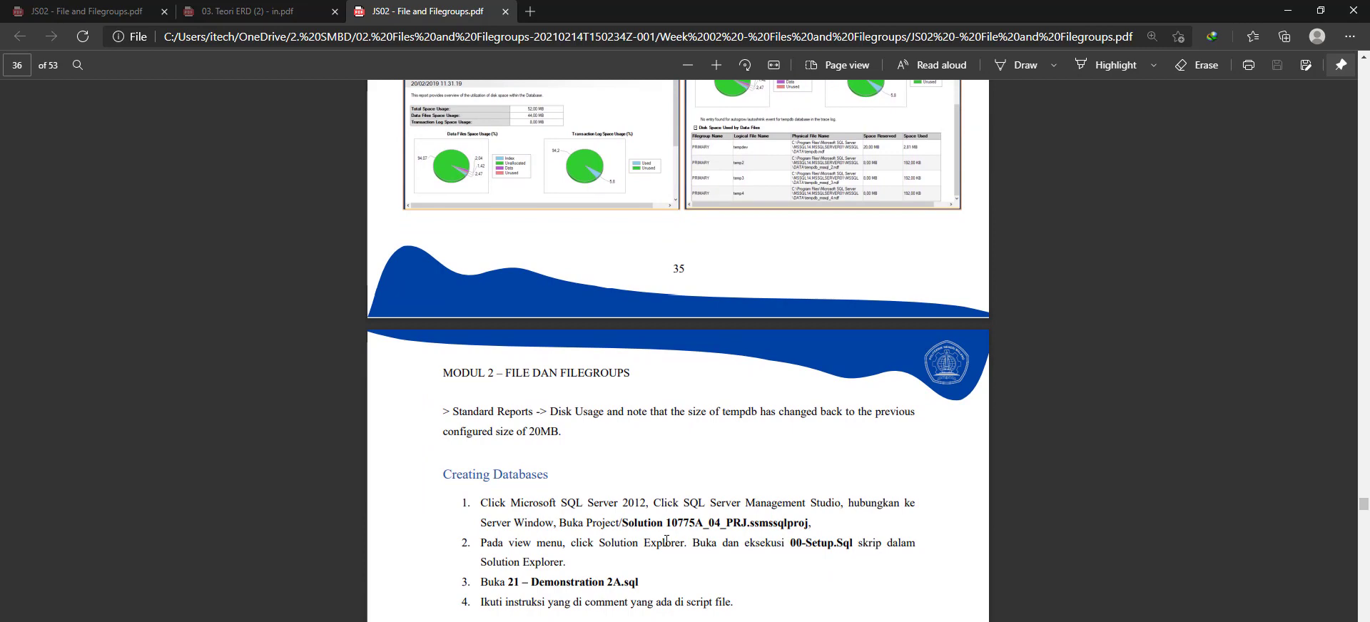
pyautogui.scroll(-3, 666, 540)
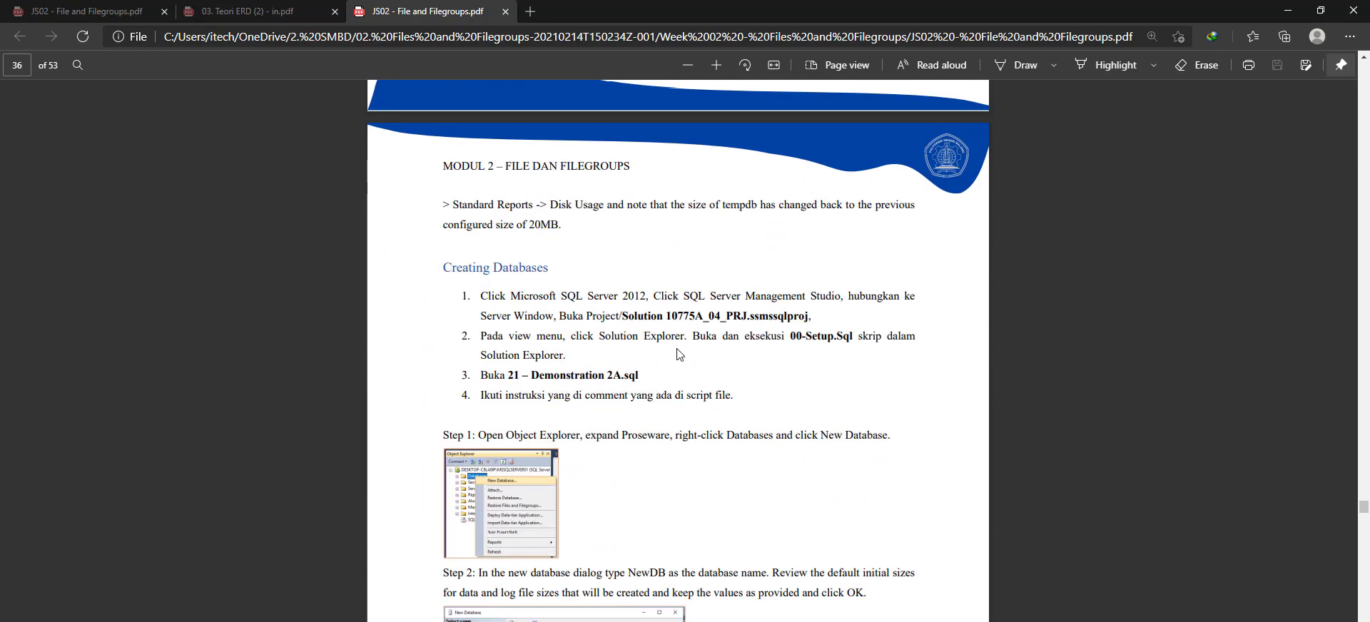